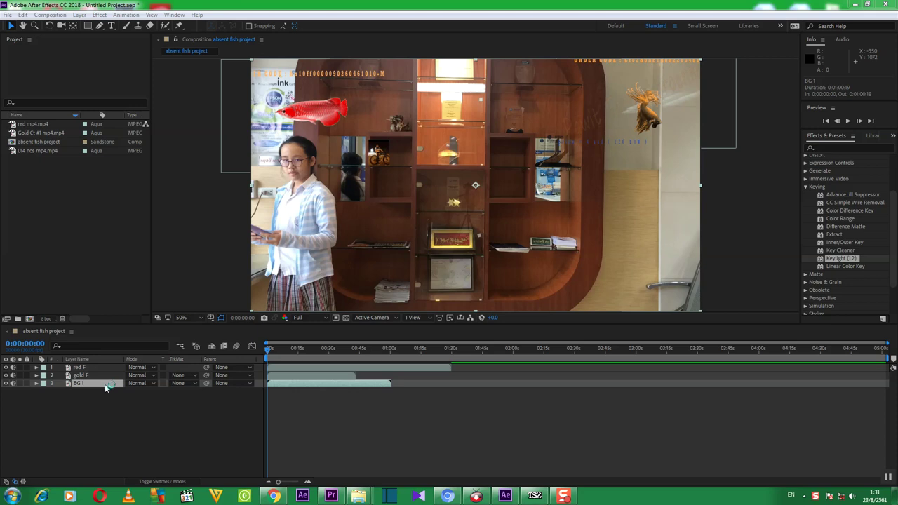
# Step: Duplicate the BG 1 background layer in the absent fish project composition
pyautogui.click(23, 15)
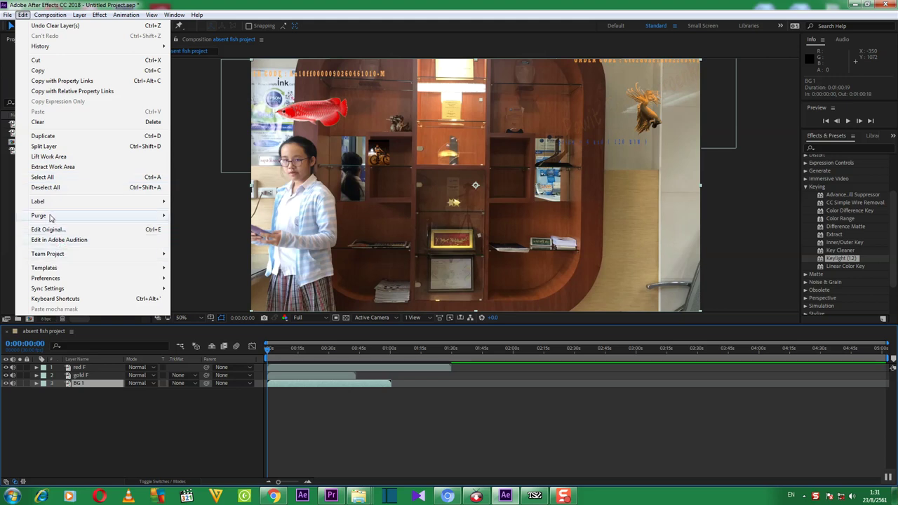
pyautogui.click(43, 136)
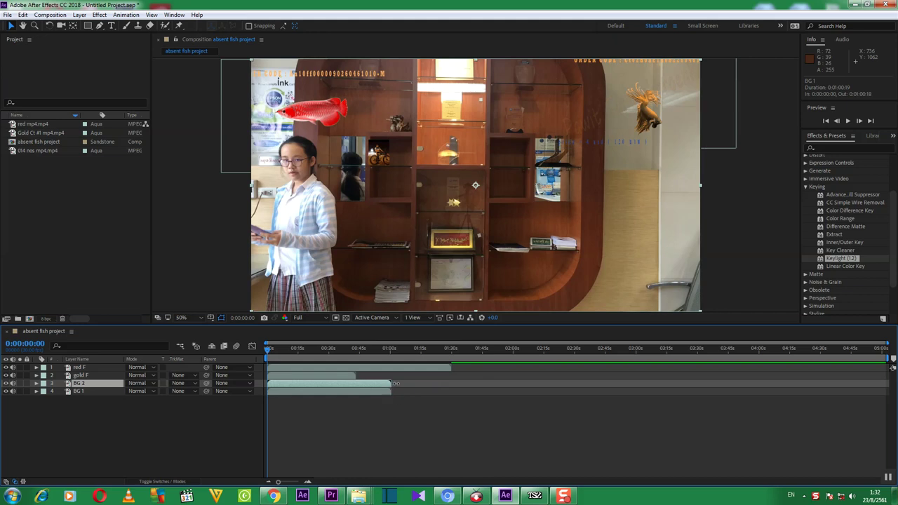
# Step: Lower the system volume slightly and clear the layer selection in the timeline
pyautogui.click(851, 496)
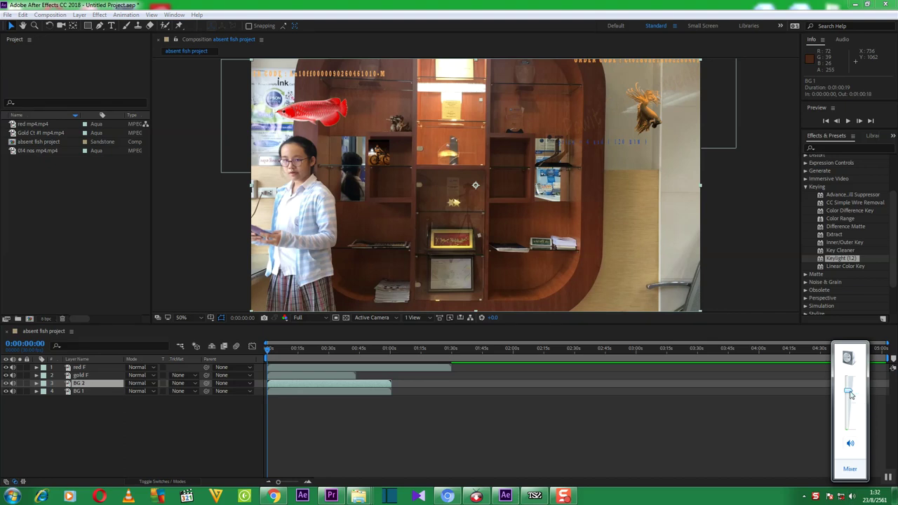
pyautogui.moveTo(848, 391); pyautogui.dragTo(849, 399)
pyautogui.click(686, 444)
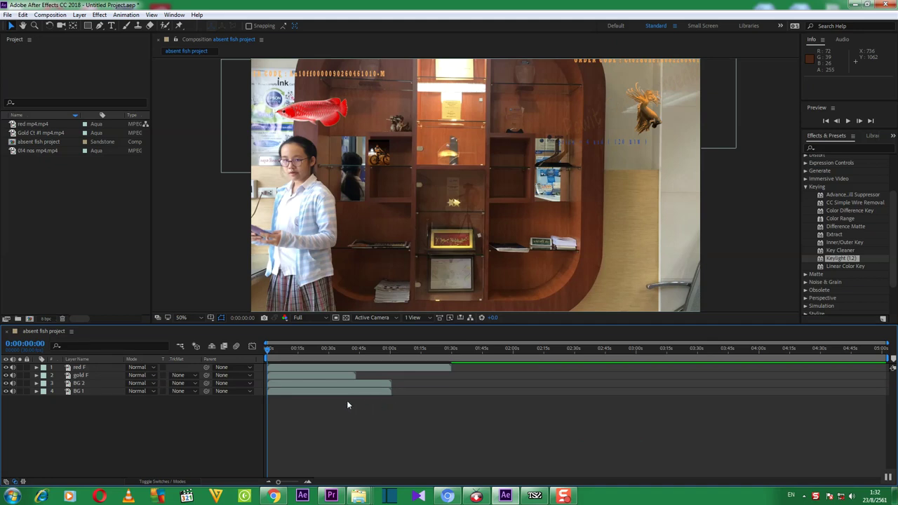
# Step: Duplicate the BG 2 layer and toggle the background layers' visibility off and back on
pyautogui.click(89, 384)
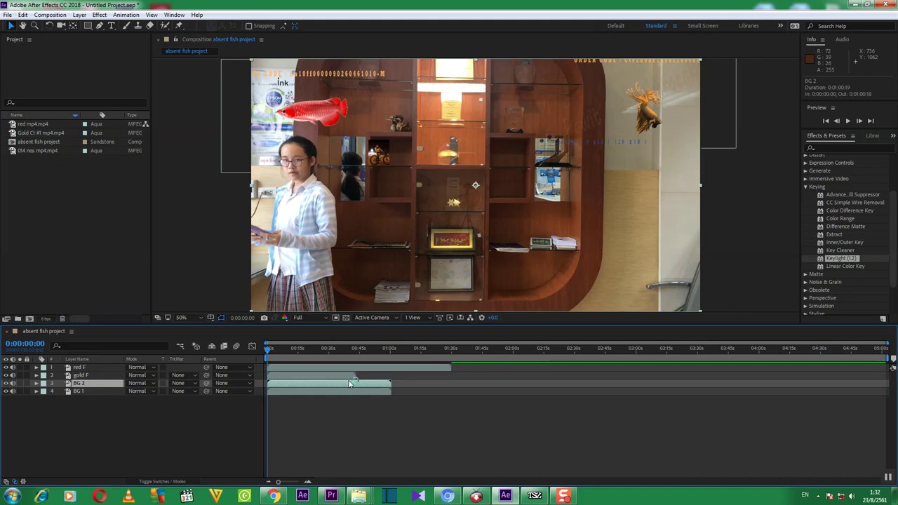
pyautogui.hotkey('ctrl', 'd')
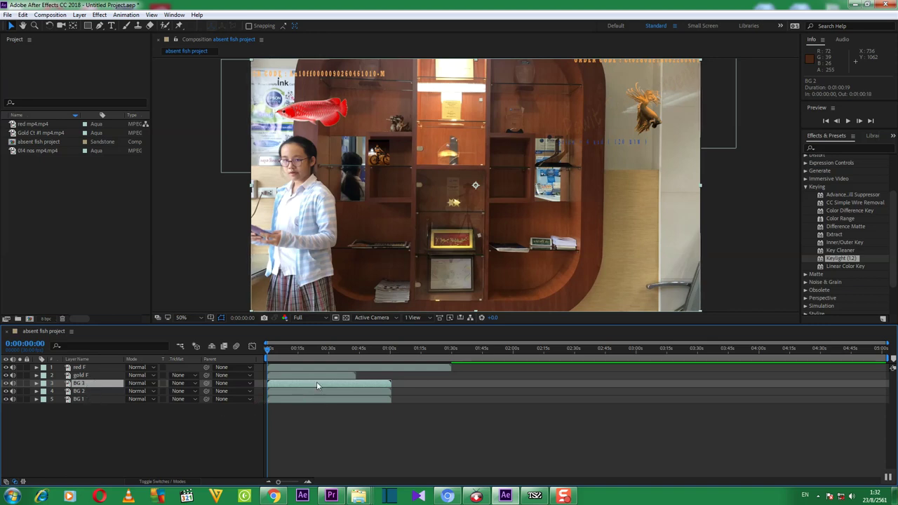
pyautogui.click(9, 390)
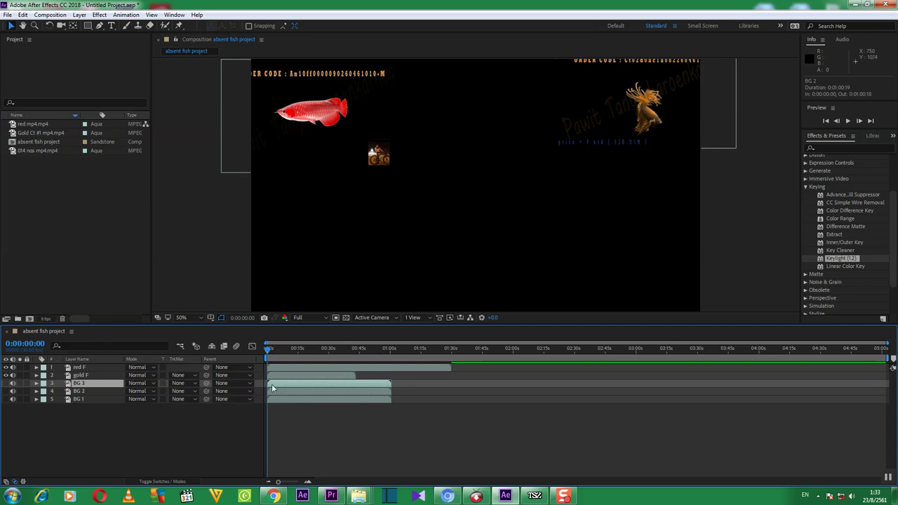
pyautogui.click(7, 383)
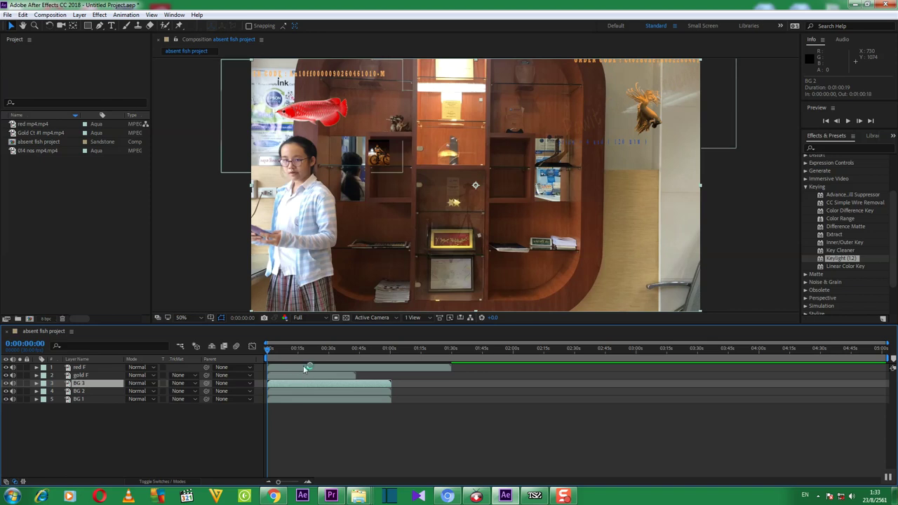
# Step: Move the red F layer to start at about 2:31 and the gold F layer to start at 0:02:47:10
pyautogui.click(304, 366)
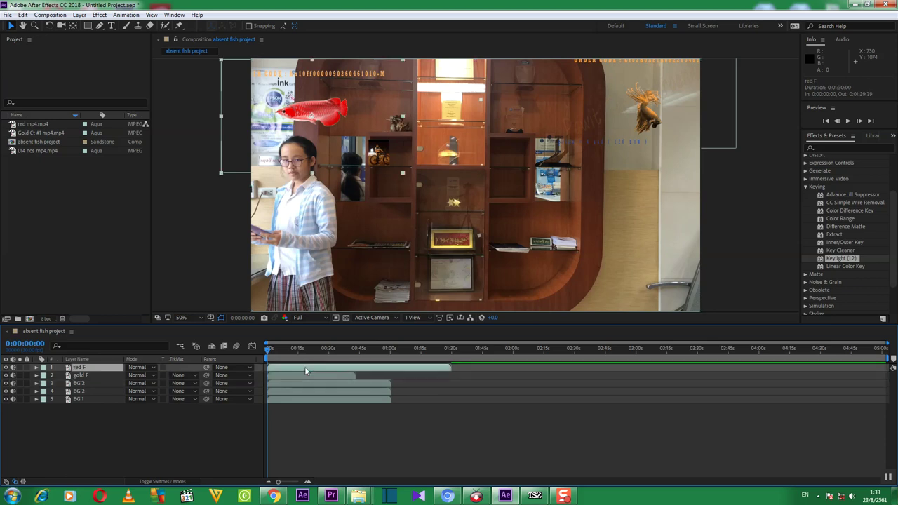
pyautogui.moveTo(305, 367); pyautogui.dragTo(614, 384)
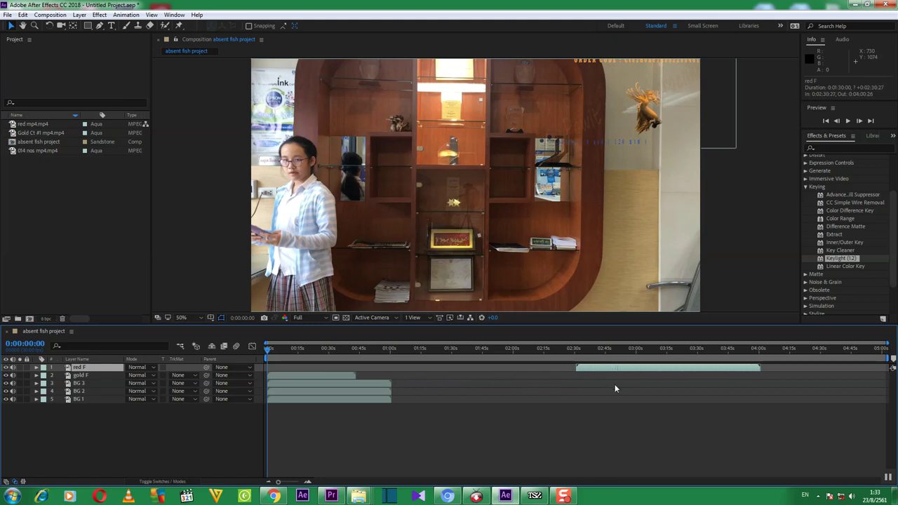
pyautogui.moveTo(343, 373); pyautogui.dragTo(653, 419)
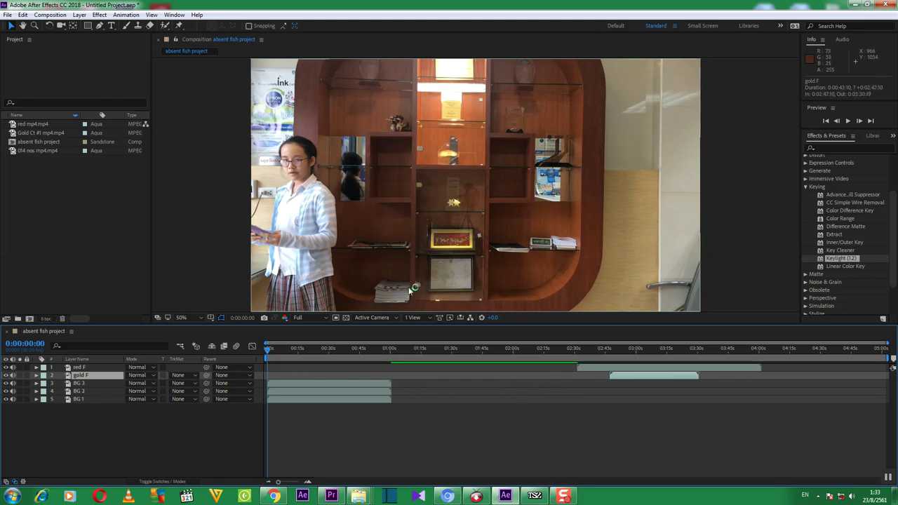
# Step: Shift the BG 3 layer to start at about 2:08 and the BG 2 layer to start at about 1:46
pyautogui.click(319, 383)
pyautogui.moveTo(319, 385); pyautogui.dragTo(582, 404)
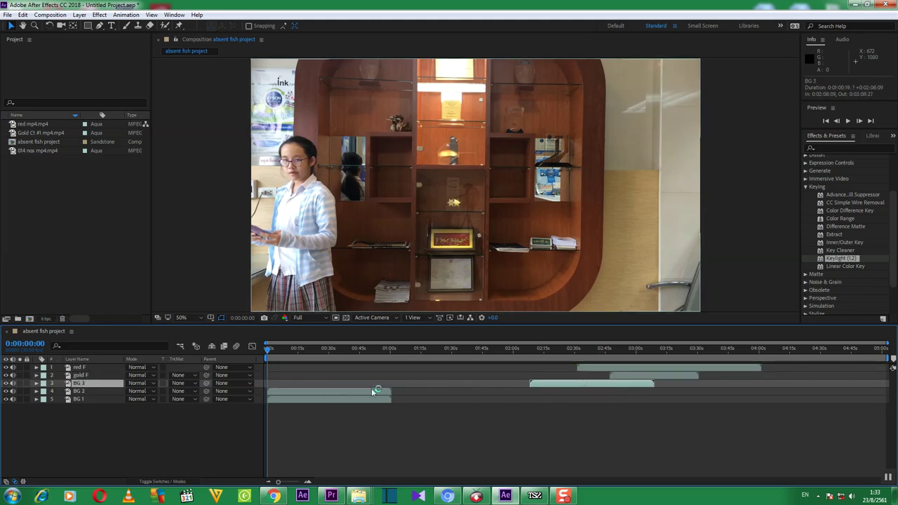
pyautogui.moveTo(377, 391); pyautogui.dragTo(591, 410)
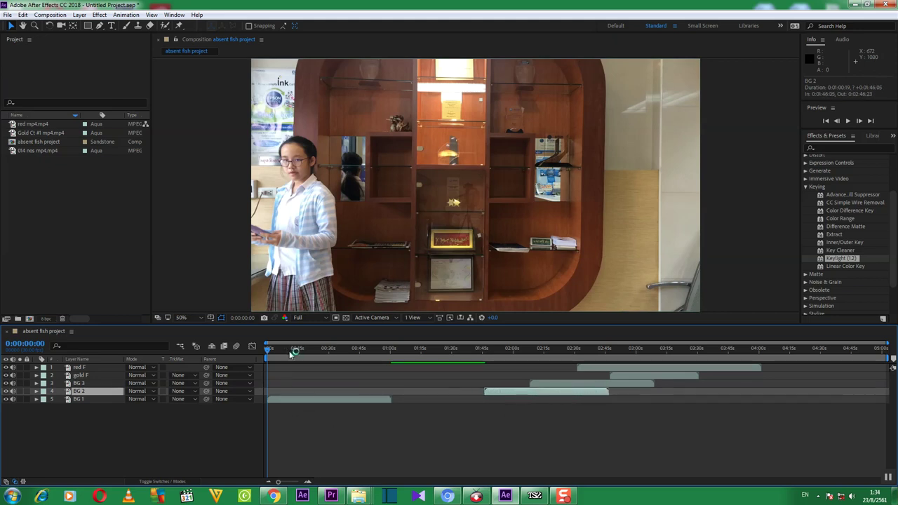
# Step: Preview the BG 1 footage from the start until the girl holds the magazine open, at about 14 seconds
pyautogui.click(848, 122)
pyautogui.click(848, 121)
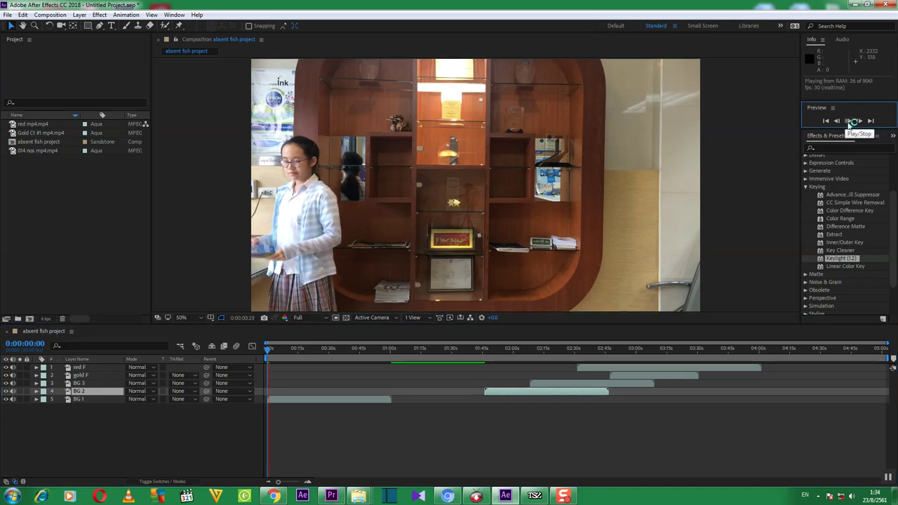
pyautogui.click(848, 121)
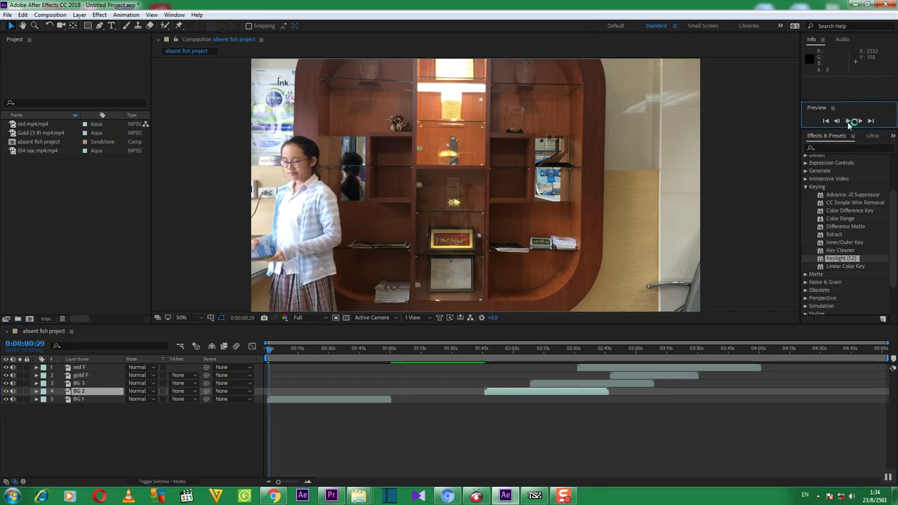
pyautogui.click(761, 139)
pyautogui.press('space')
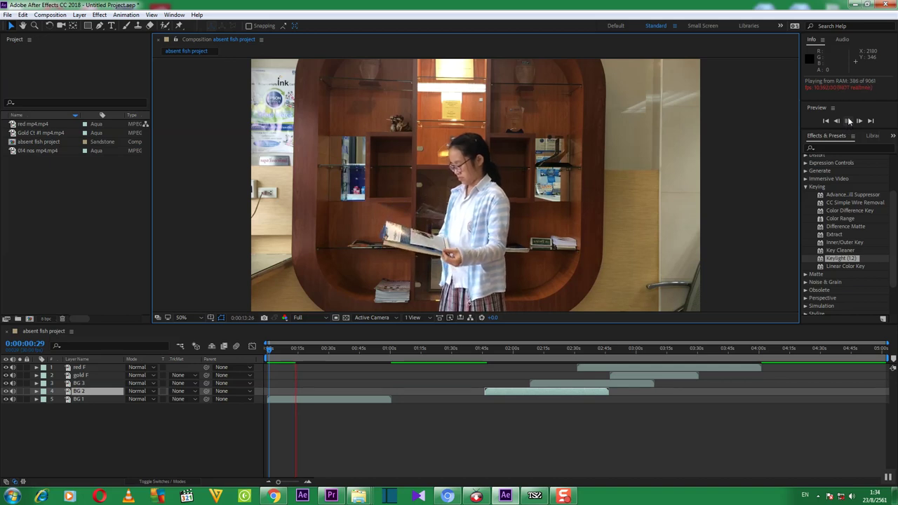
pyautogui.click(849, 120)
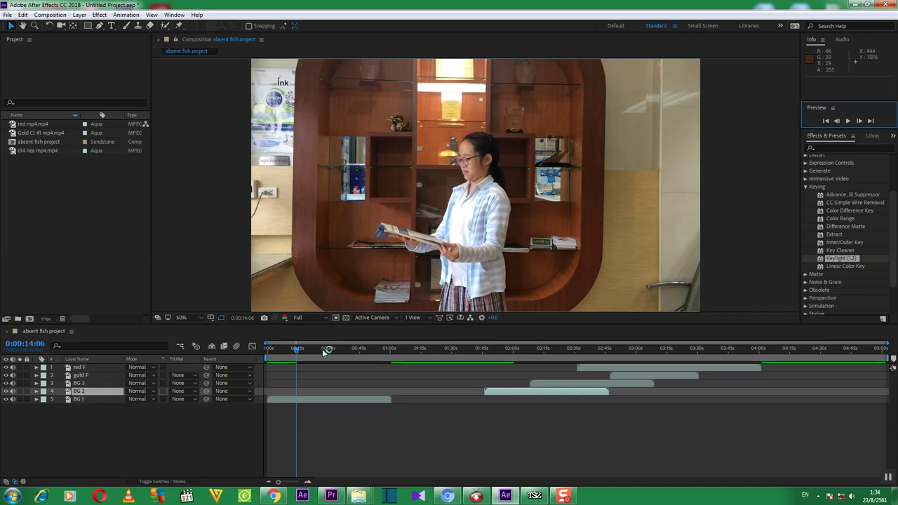
# Step: Step frame by frame around the moment the magazine opens and park the current time at 0:00:13:23
pyautogui.click(411, 323)
pyautogui.press('pageup')
pyautogui.press('pageup')
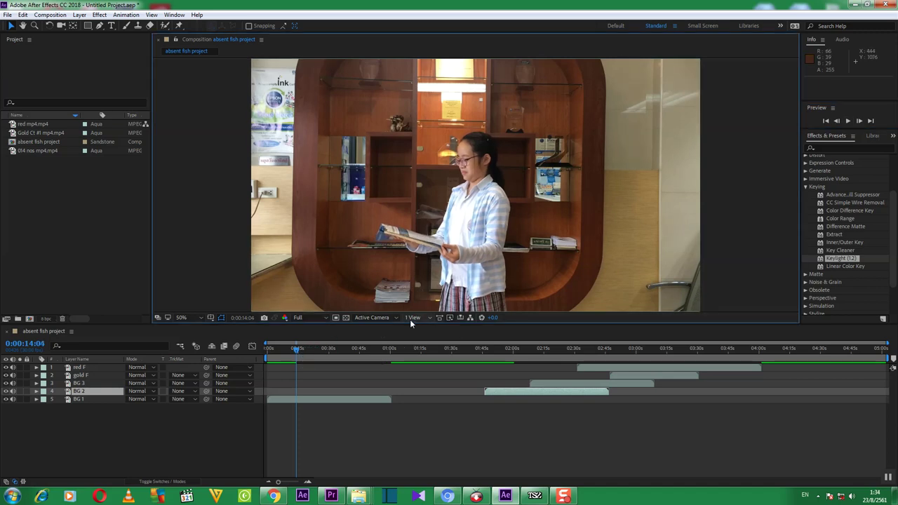
pyautogui.press('pageup')
pyautogui.press('pageup')
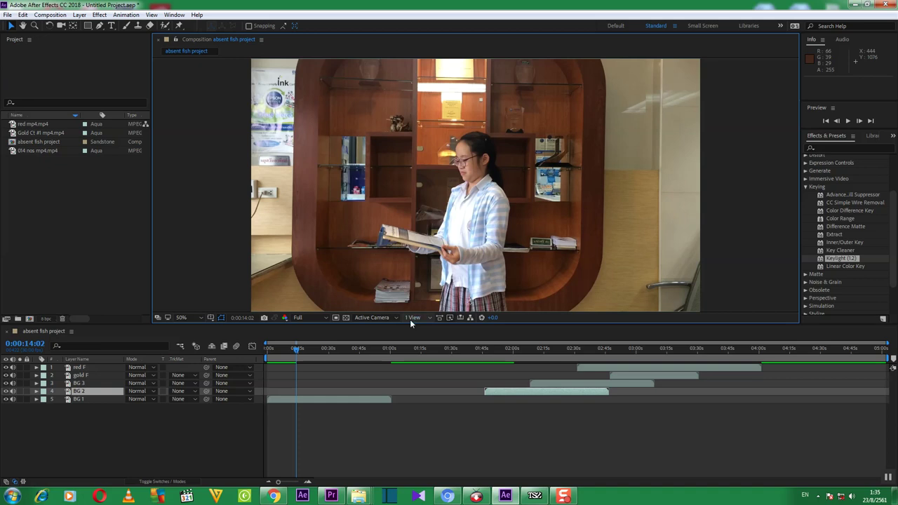
pyautogui.press('pageup')
pyautogui.press('pageup')
pyautogui.press('pageup')
pyautogui.press('pageup')
pyautogui.press('pageup')
pyautogui.press('pageup')
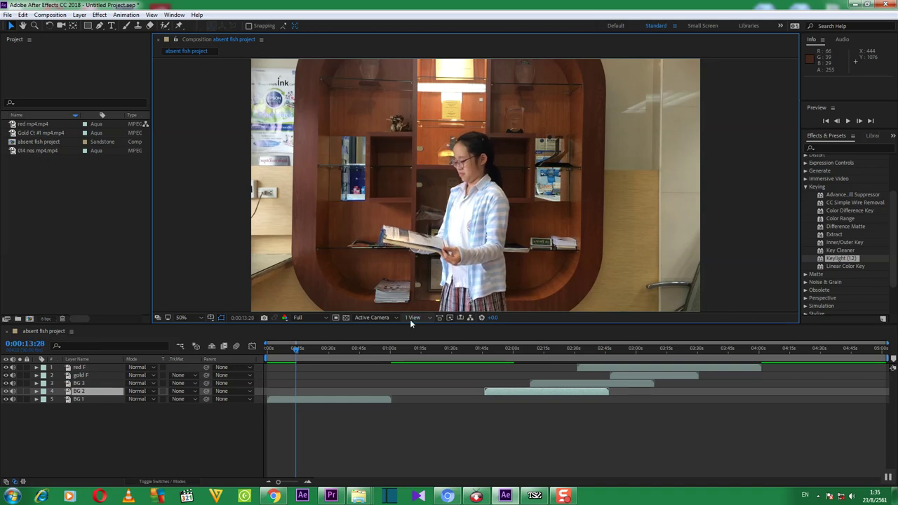
pyautogui.press('pageup')
pyautogui.press('pageup')
pyautogui.press('pageup')
pyautogui.press('pageup')
pyautogui.press('pageup')
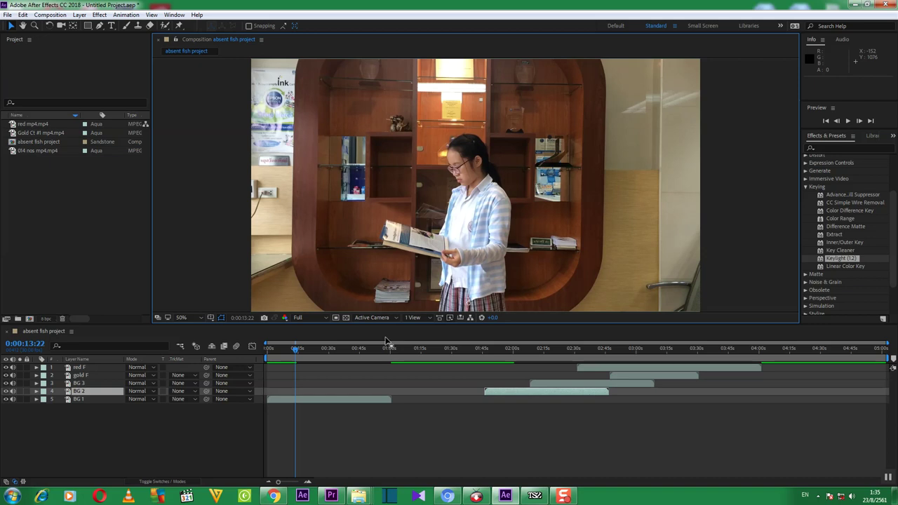
pyautogui.press('pageup')
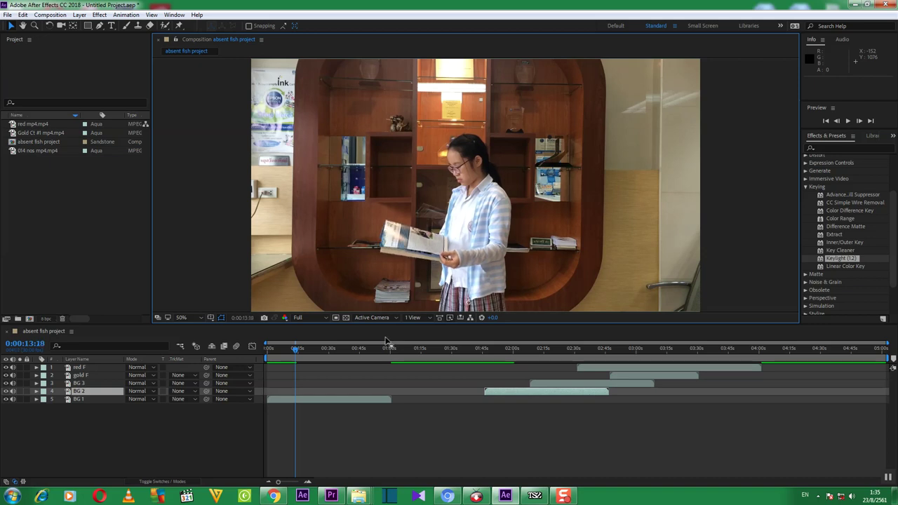
pyautogui.press('pageup')
pyautogui.press('pagedown')
pyautogui.press('pagedown')
pyautogui.press('pagedown')
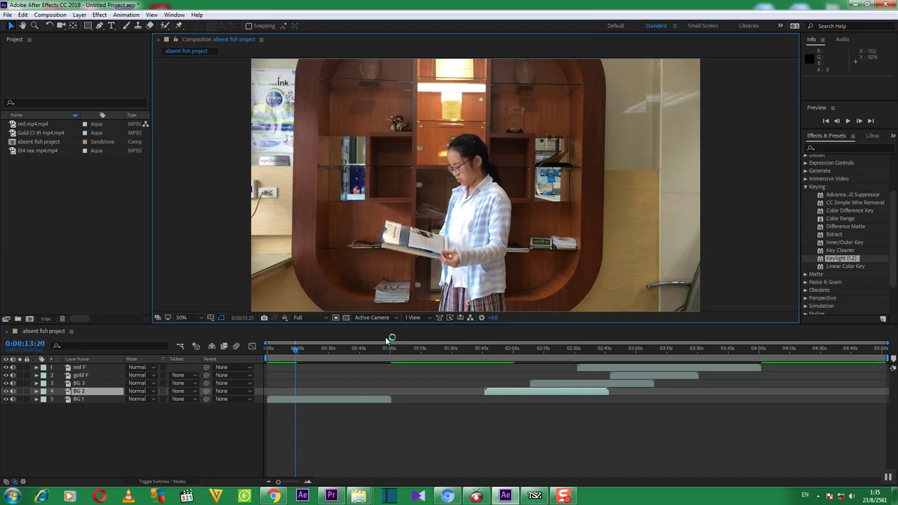
pyautogui.press('pagedown')
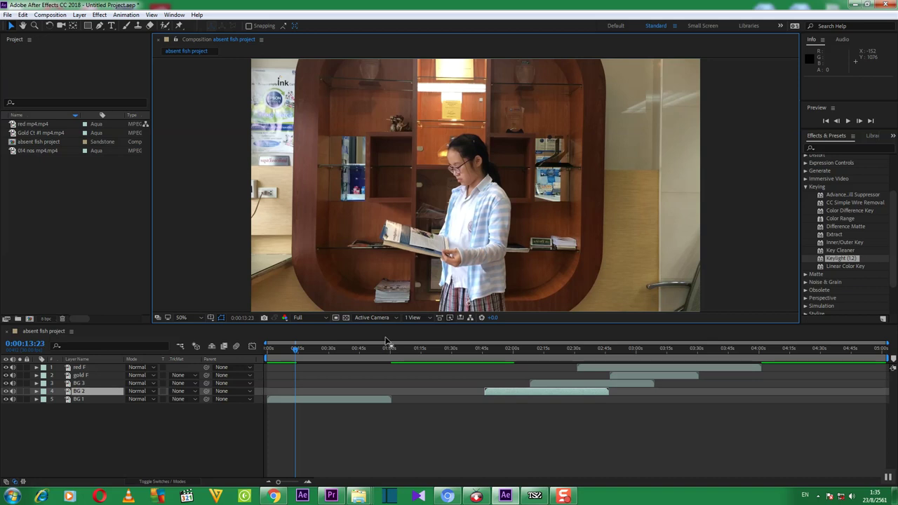
pyautogui.press('pageup')
pyautogui.press('pagedown')
pyautogui.press('pageup')
pyautogui.press('pagedown')
pyautogui.press('pageup')
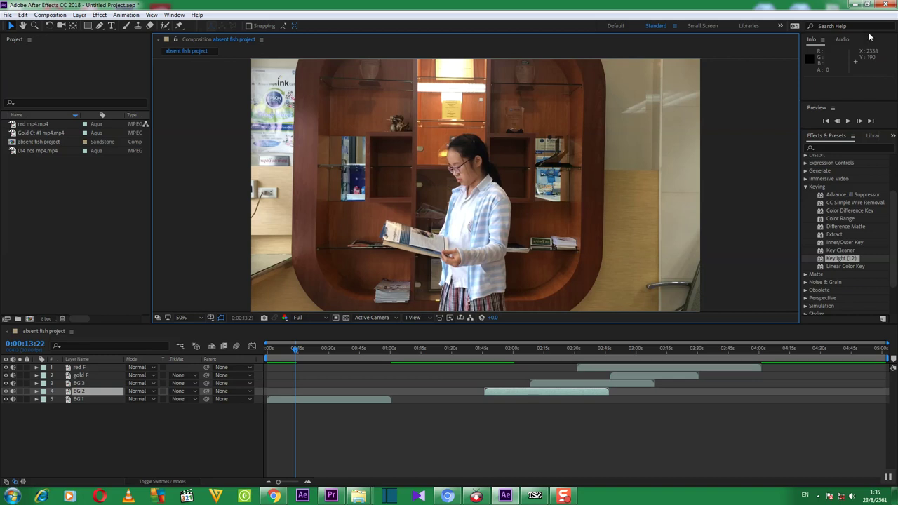
pyautogui.press('pagedown')
pyautogui.press('pageup')
pyautogui.press('pagedown')
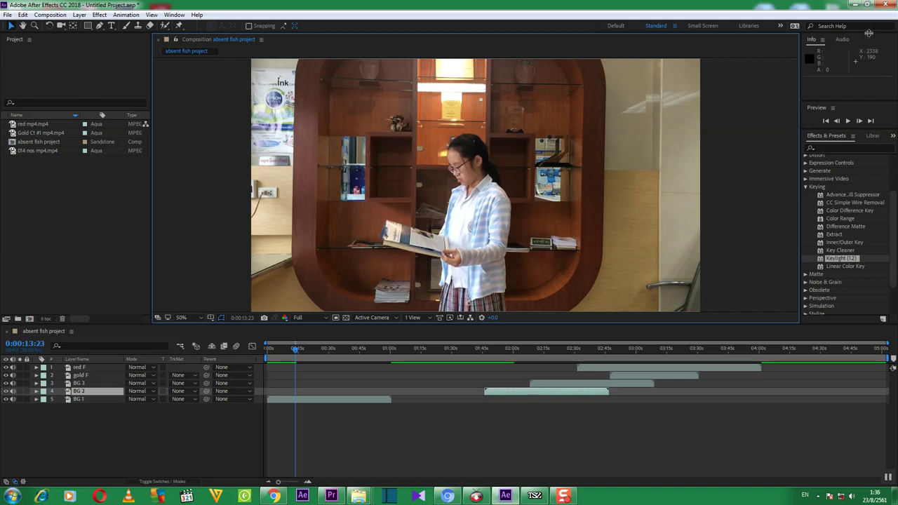
pyautogui.press('pageup')
pyautogui.press('pagedown')
# Step: Move the gold F layer earlier in the timeline so that it starts at 0:00:13:21, just before the current time
pyautogui.click(618, 377)
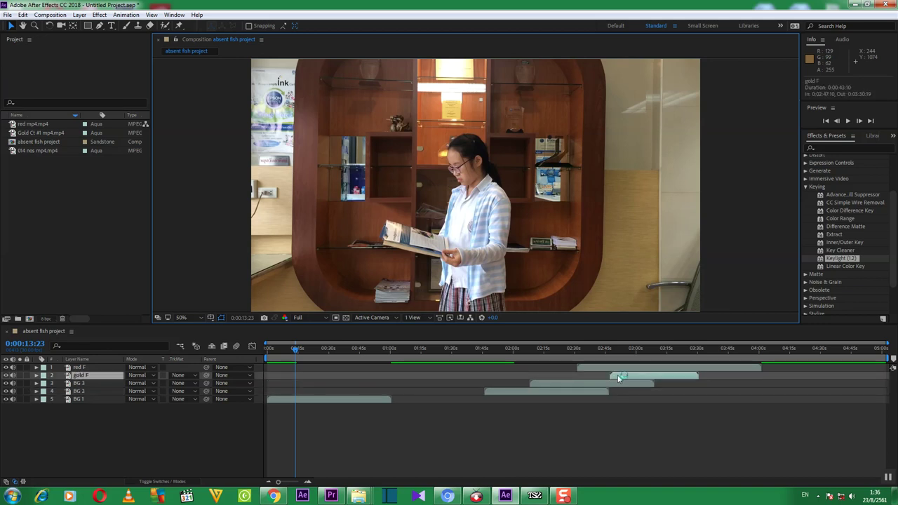
pyautogui.moveTo(618, 378); pyautogui.dragTo(303, 378)
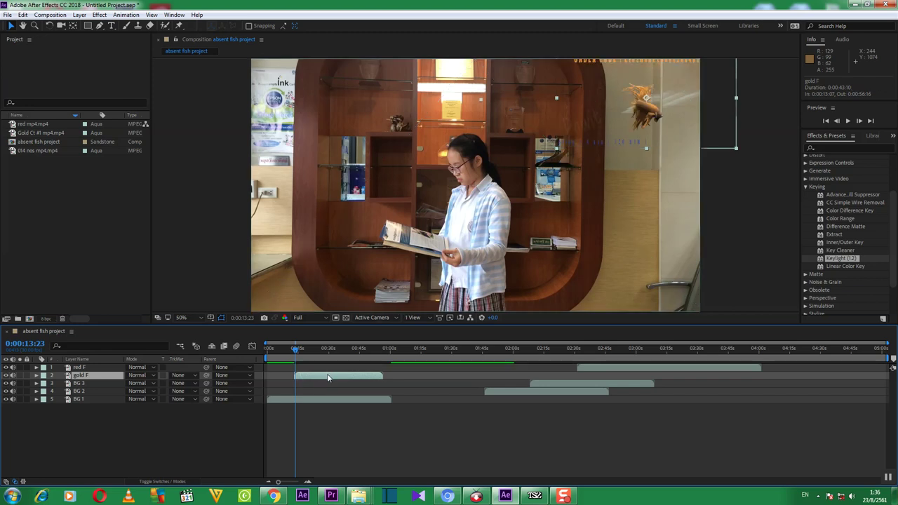
pyautogui.moveTo(326, 375); pyautogui.dragTo(327, 378)
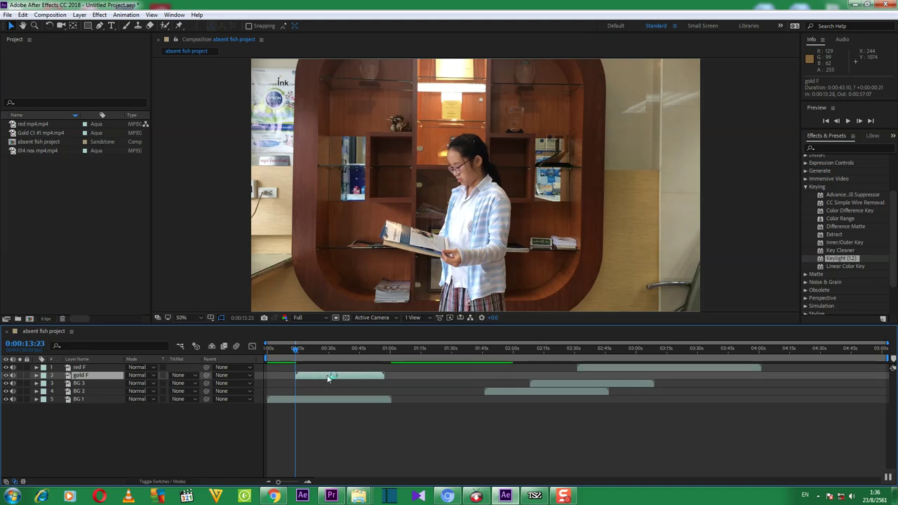
pyautogui.moveTo(327, 377); pyautogui.dragTo(328, 376)
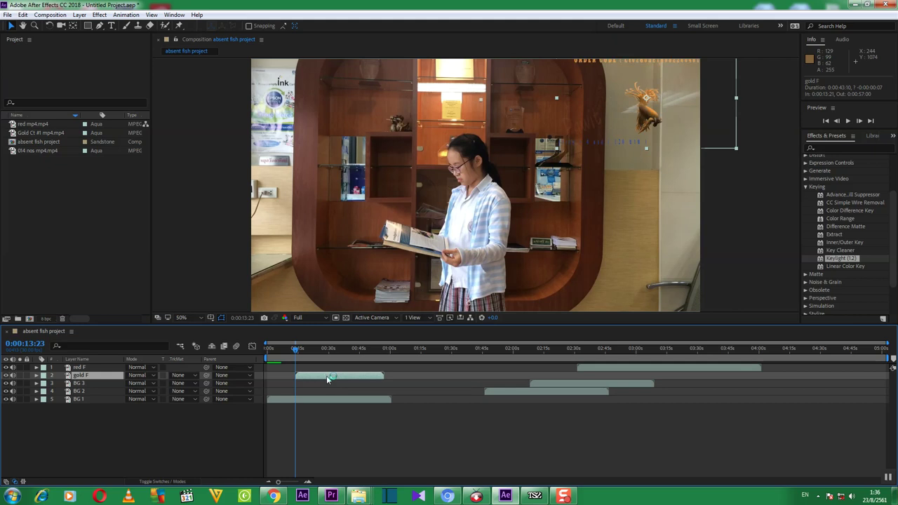
pyautogui.moveTo(326, 379); pyautogui.dragTo(329, 377)
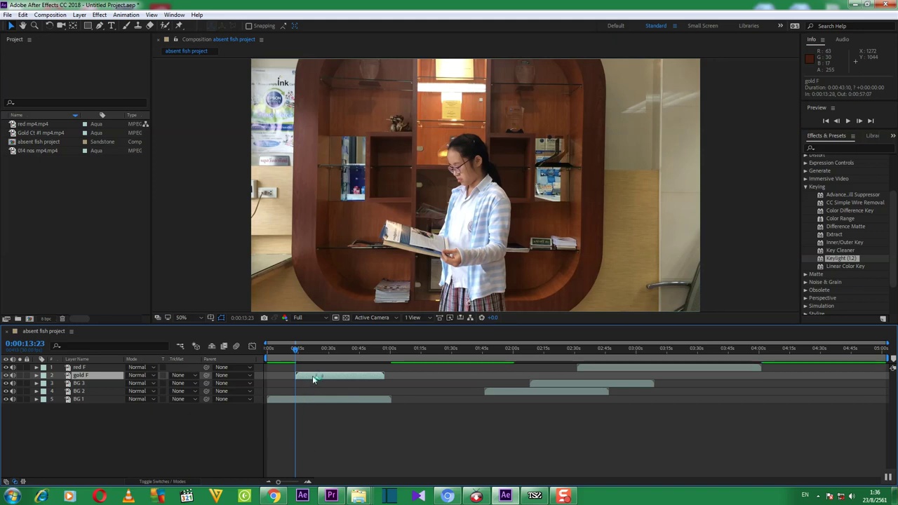
pyautogui.moveTo(312, 375); pyautogui.dragTo(313, 376)
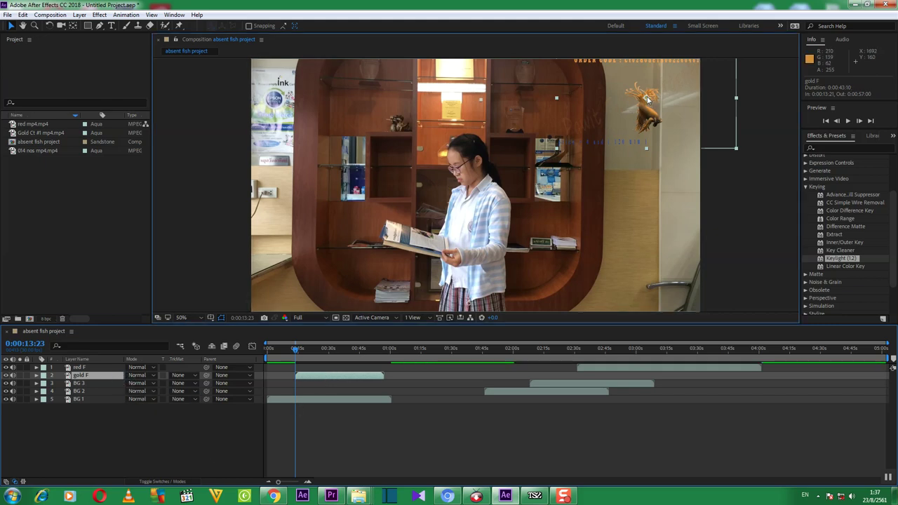
# Step: Position the gold F fish just above the girl's open magazine and reveal the layer's Scale property
pyautogui.moveTo(651, 105); pyautogui.dragTo(421, 201)
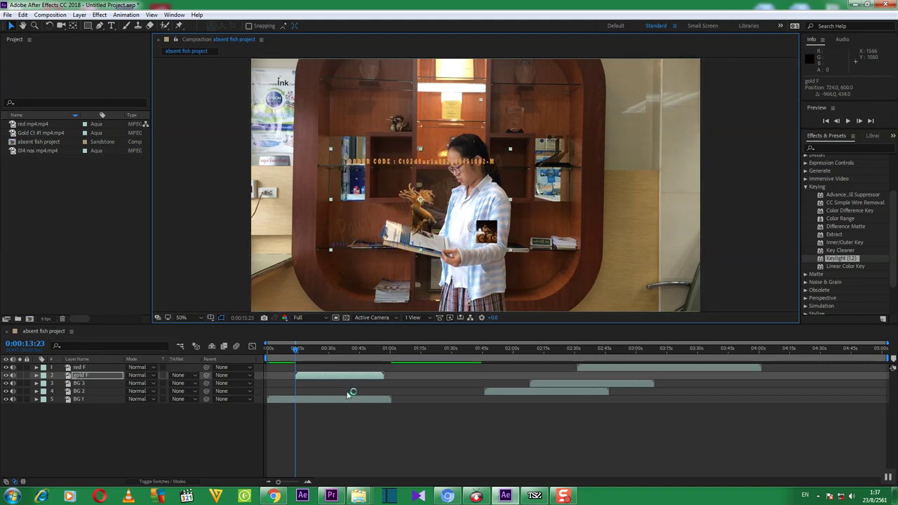
pyautogui.click(101, 376)
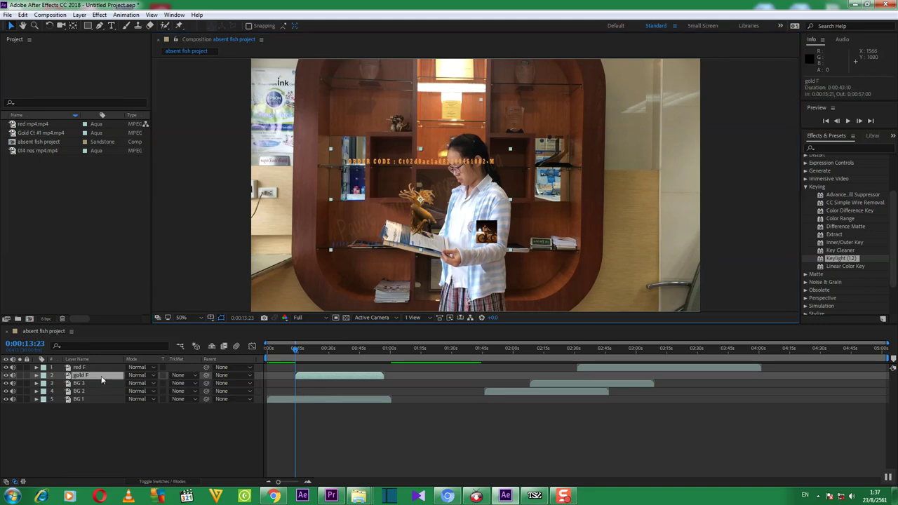
pyautogui.press('s')
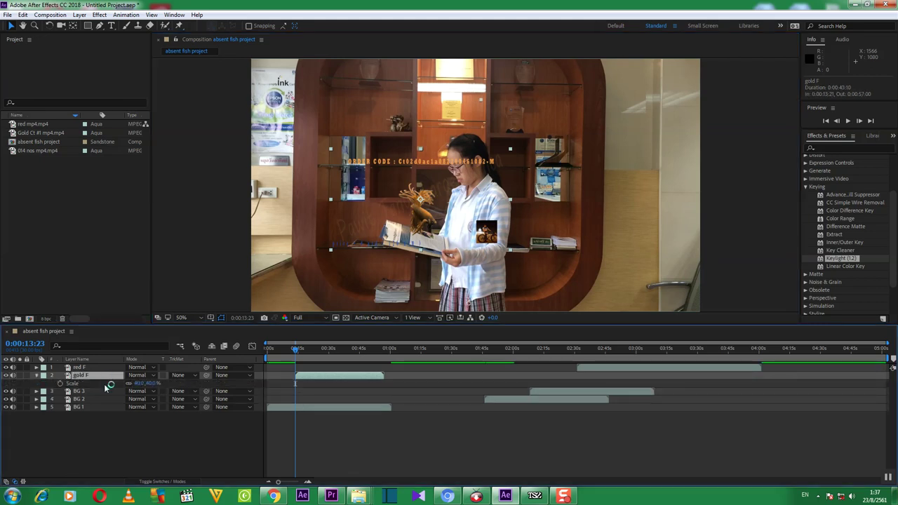
# Step: Try the gold F layer at 20% scale, set it to 30%, and lower the fish onto the magazine at position 718, 644
pyautogui.click(137, 384)
pyautogui.write('20')
pyautogui.press('Return')
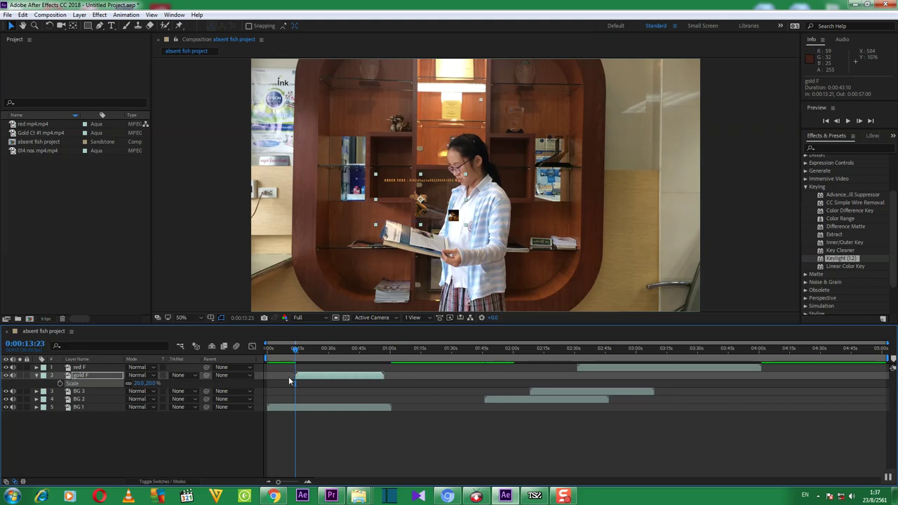
pyautogui.click(139, 384)
pyautogui.write('30')
pyautogui.press('Return')
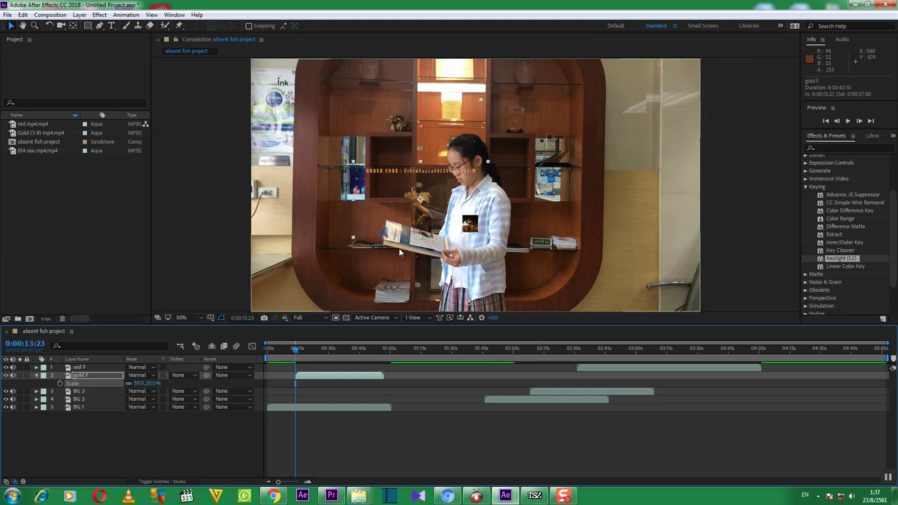
pyautogui.moveTo(423, 200); pyautogui.dragTo(417, 211)
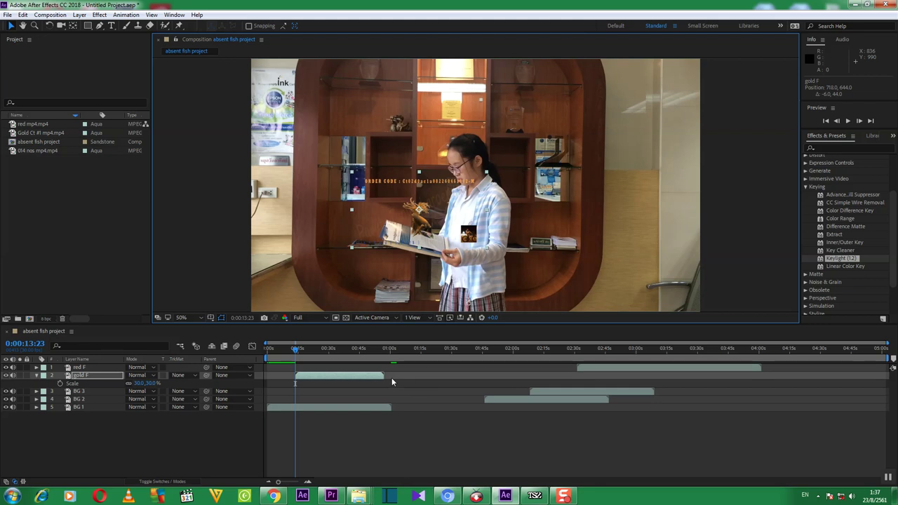
# Step: Preview the composition from the start until about 0:00:16:15 to check the gold fish against the moving magazine
pyautogui.click(826, 121)
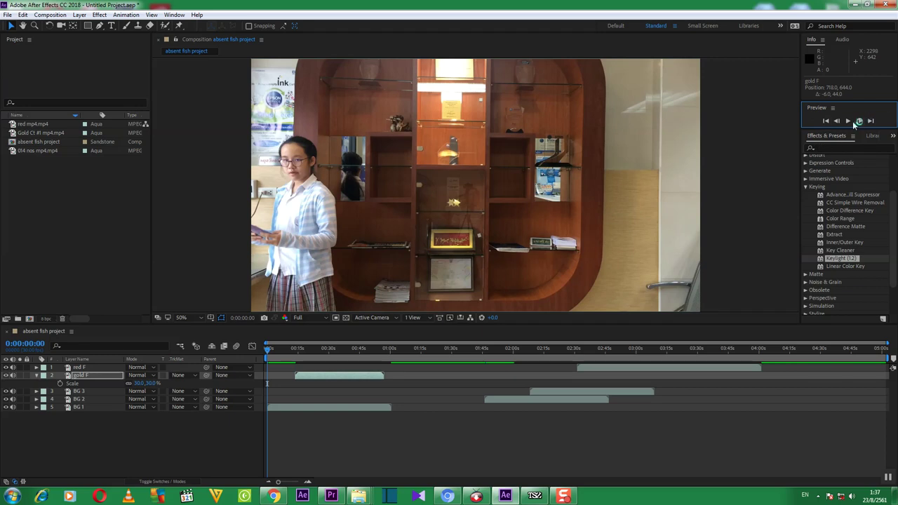
pyautogui.click(848, 121)
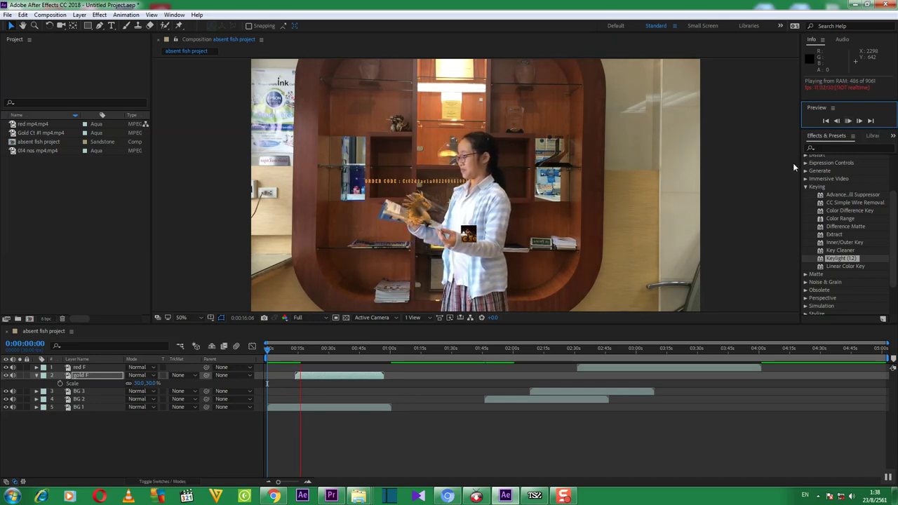
pyautogui.click(848, 122)
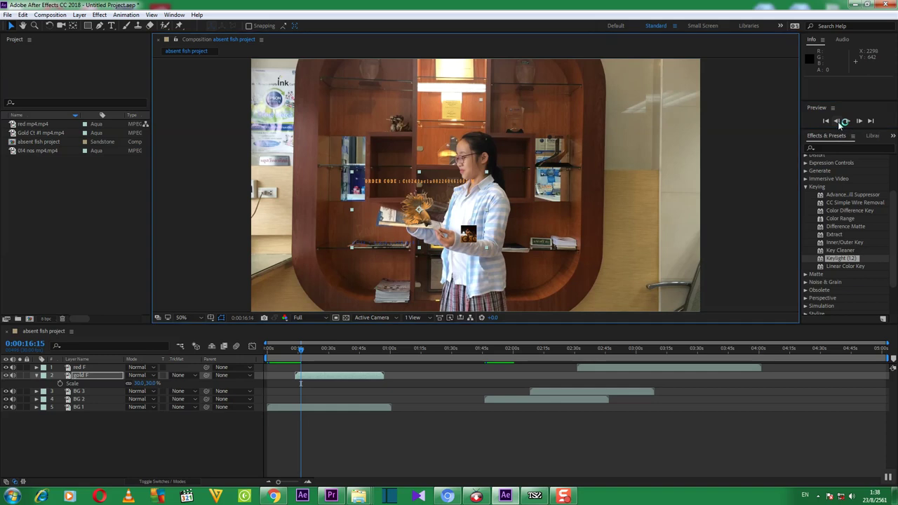
# Step: Step back to 0:00:15:18 and raise the gold F fish above the magazine to position 734, 590
pyautogui.click(837, 121)
pyautogui.click(836, 121)
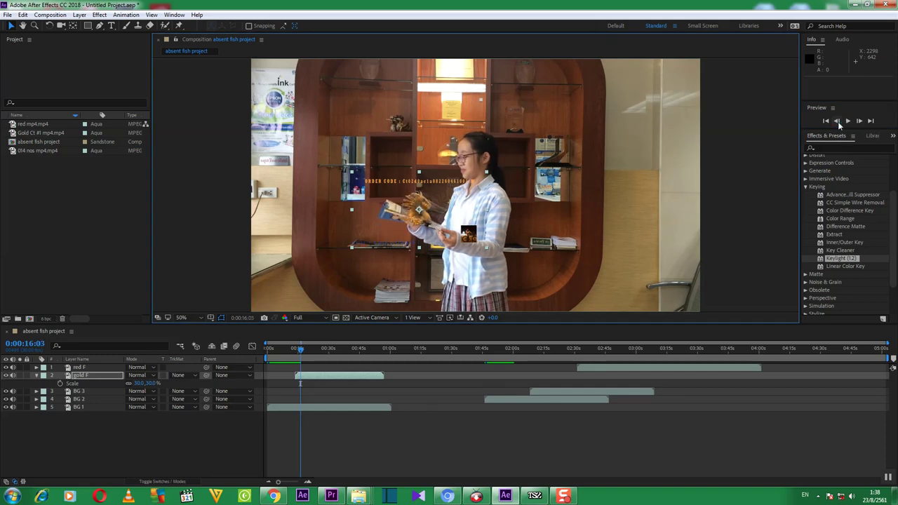
pyautogui.click(837, 121)
pyautogui.click(837, 122)
pyautogui.click(837, 122)
pyautogui.click(837, 121)
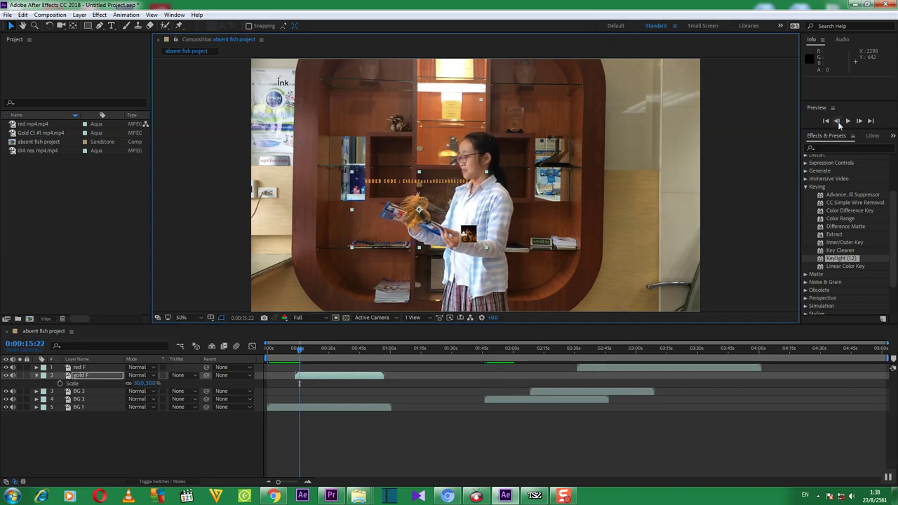
pyautogui.click(837, 121)
pyautogui.click(837, 121)
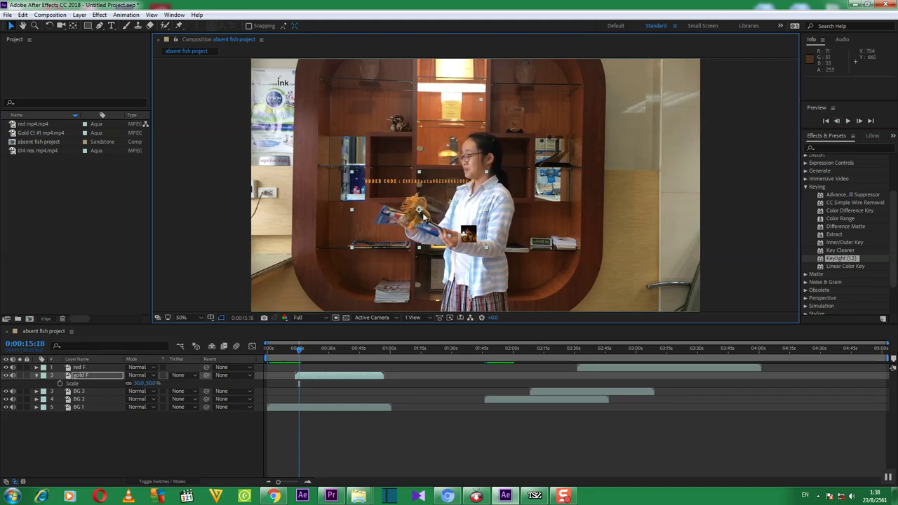
pyautogui.click(125, 375)
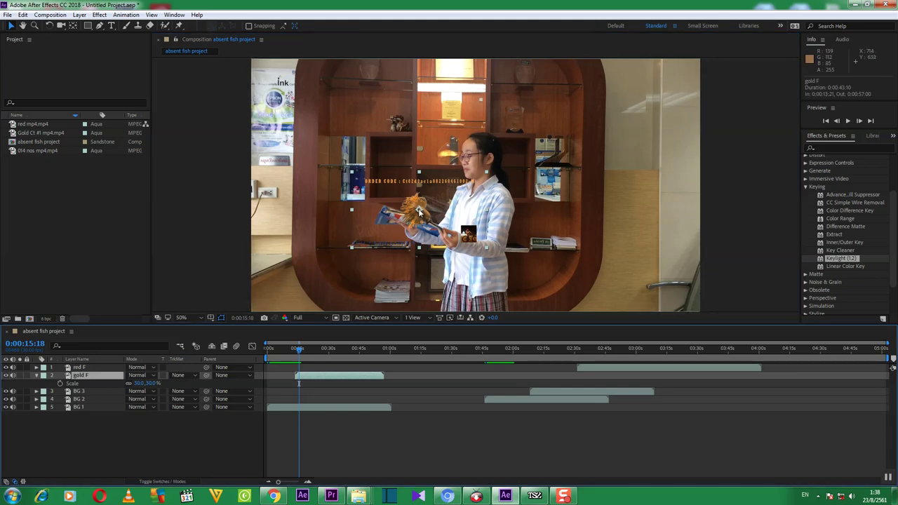
pyautogui.moveTo(418, 211)
pyautogui.mouseDown()
pyautogui.moveTo(422, 187)
pyautogui.moveTo(424, 195)
pyautogui.mouseUp()
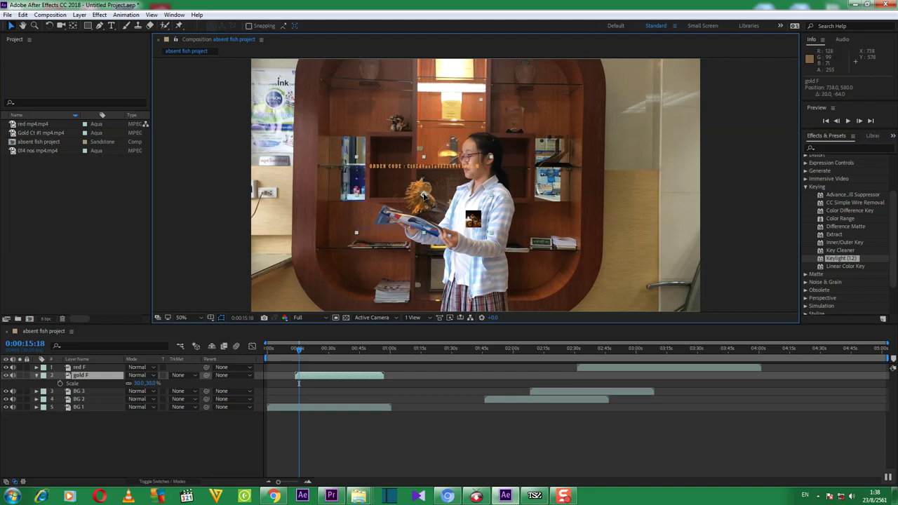
pyautogui.moveTo(423, 195); pyautogui.dragTo(421, 198)
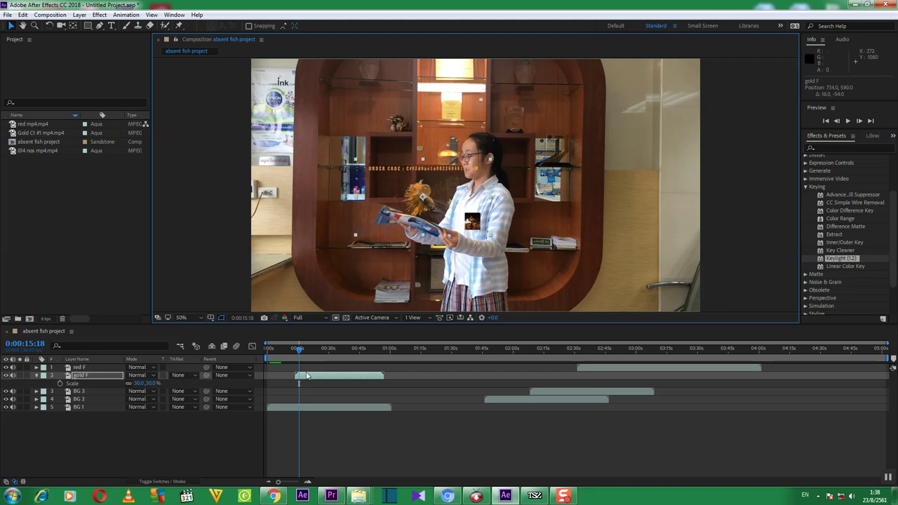
# Step: Preview the repositioned gold fish in stretches from 0:00:11:12 to about 0:00:29:13
pyautogui.moveTo(302, 350); pyautogui.dragTo(293, 353)
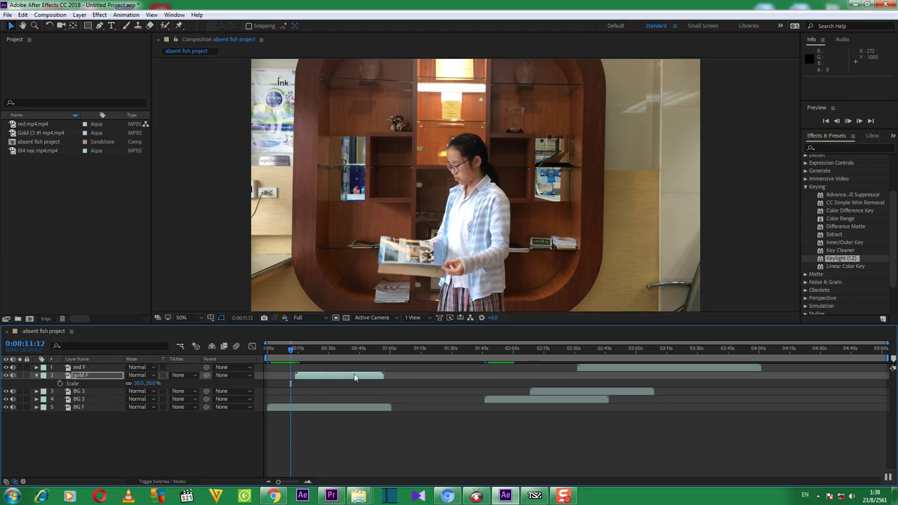
pyautogui.press('space')
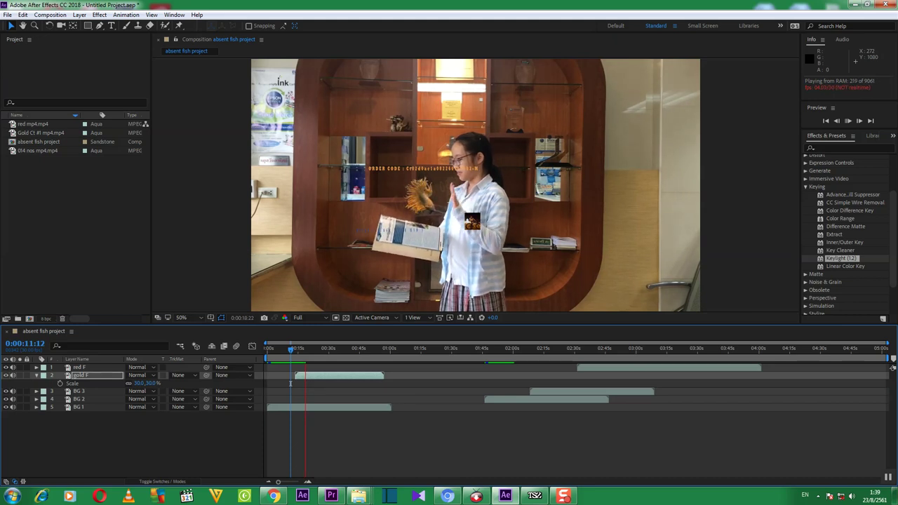
pyautogui.click(848, 121)
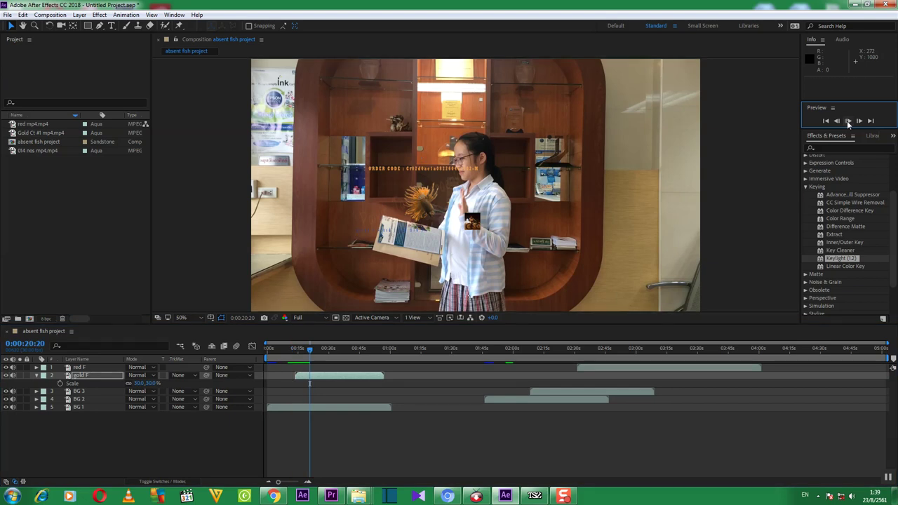
pyautogui.click(848, 121)
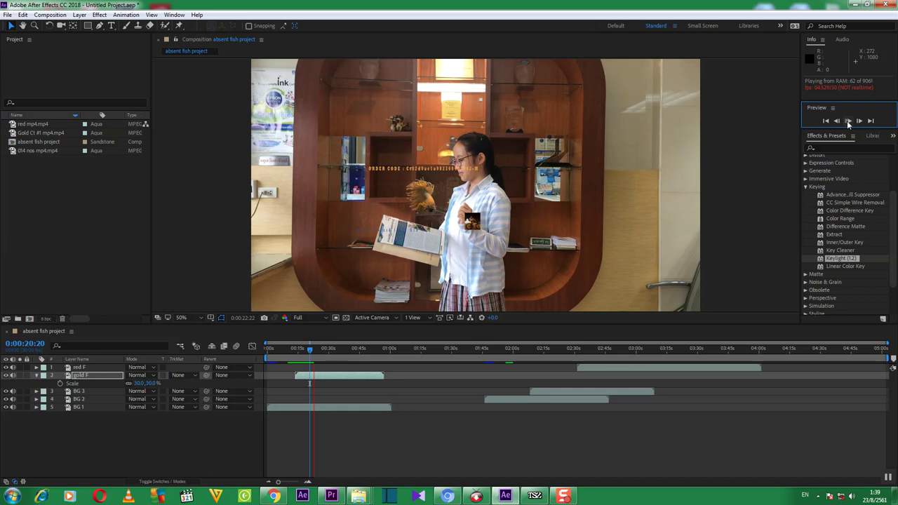
pyautogui.click(847, 122)
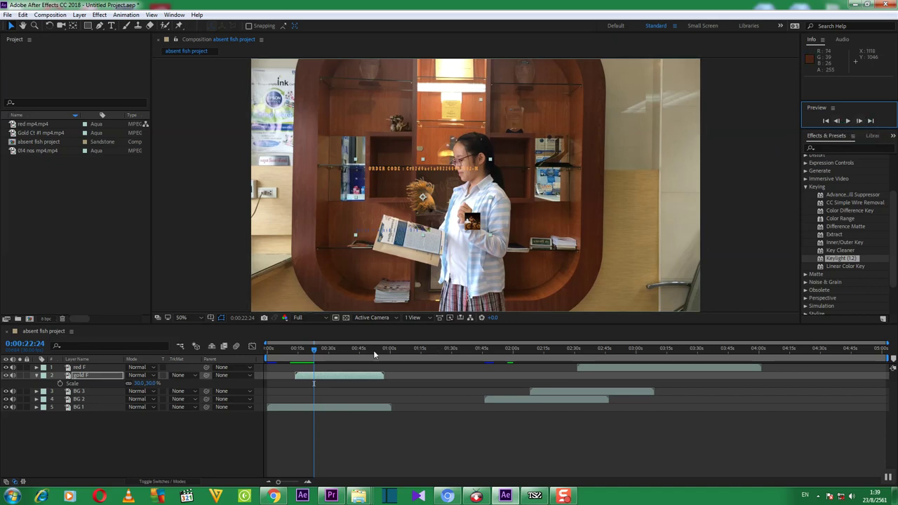
pyautogui.click(850, 122)
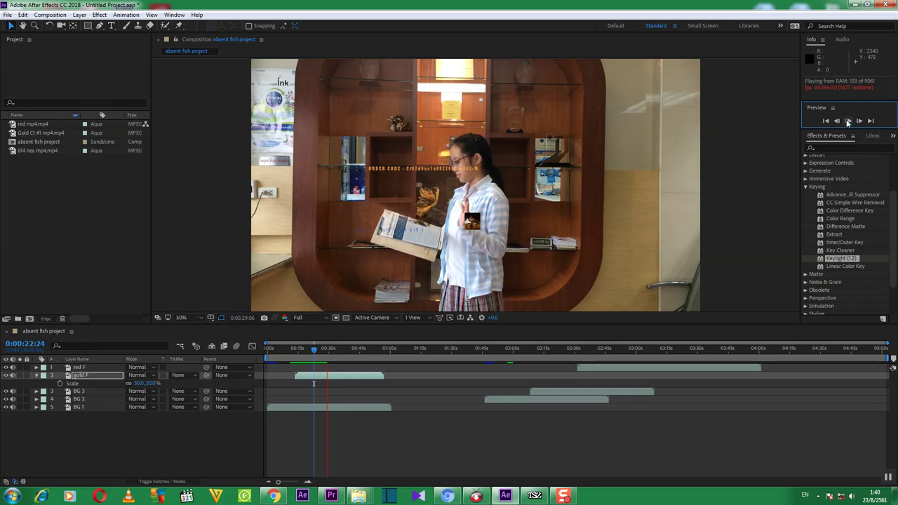
pyautogui.click(847, 122)
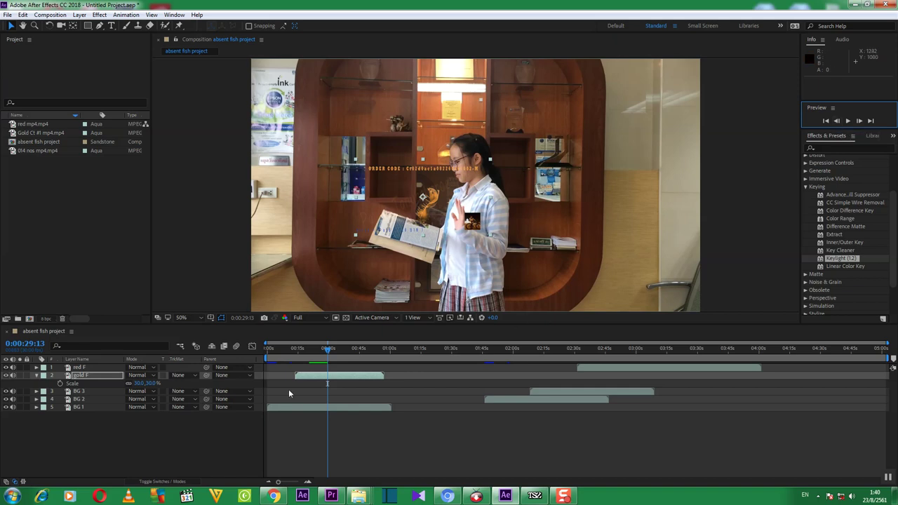
# Step: Replay the section from about 0:00:26:14 to 0:00:32:04 to examine where the girl's hand meets the gold fish
pyautogui.moveTo(329, 350); pyautogui.dragTo(322, 353)
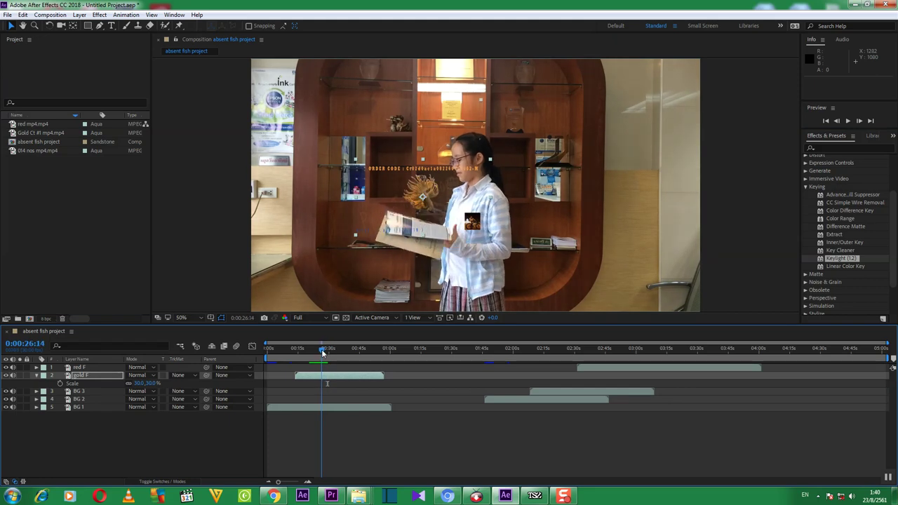
pyautogui.click(848, 122)
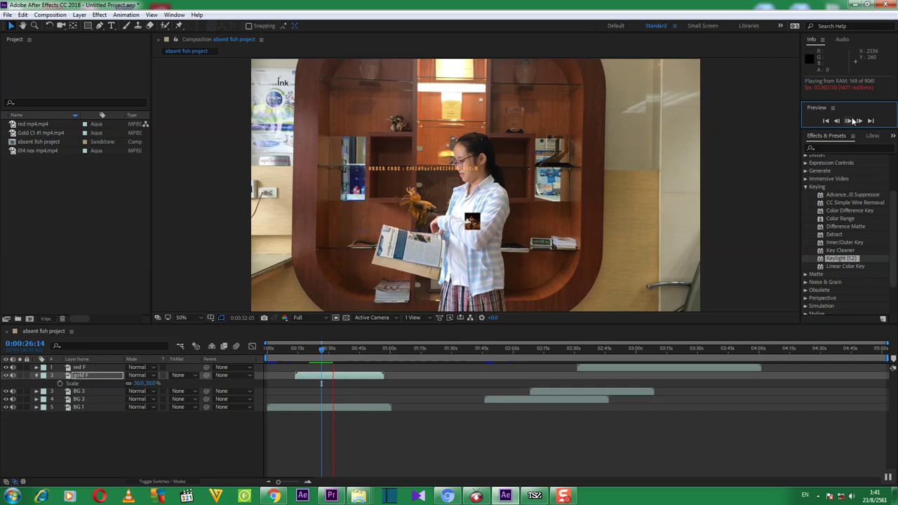
pyautogui.click(852, 121)
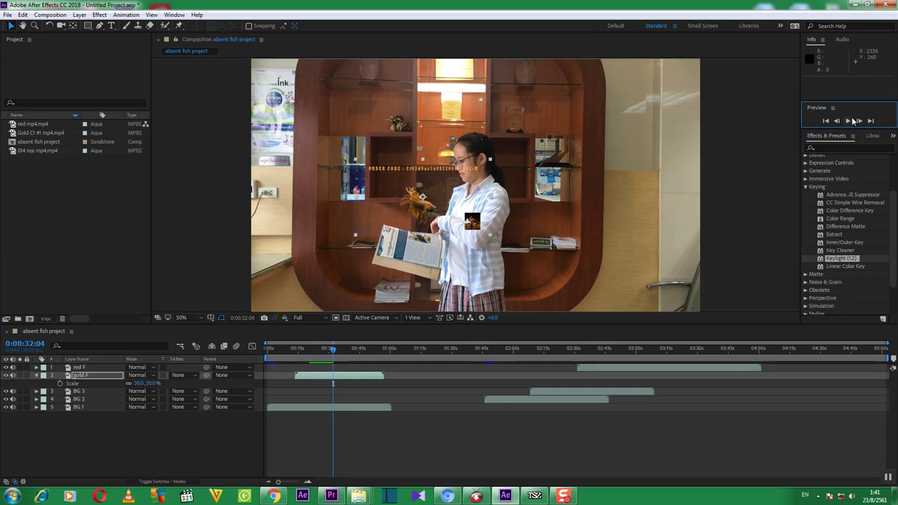
pyautogui.click(334, 350)
pyautogui.moveTo(334, 350); pyautogui.dragTo(321, 350)
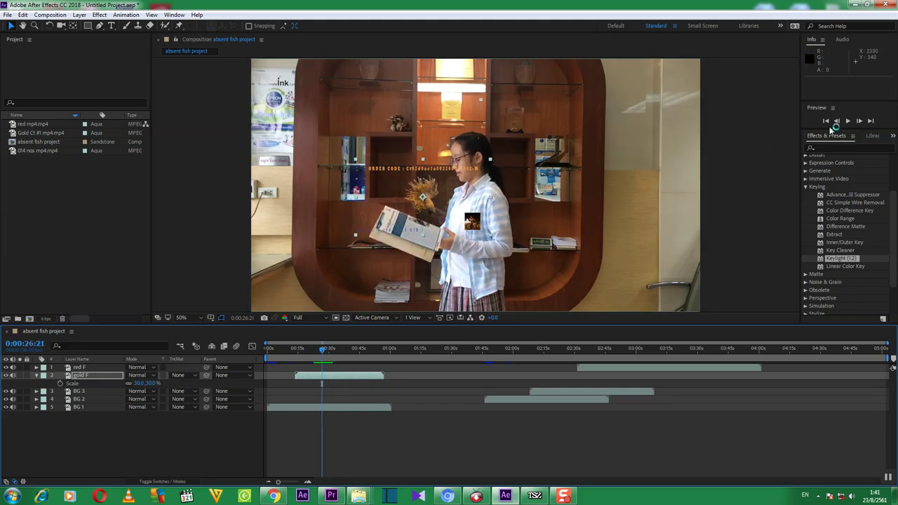
pyautogui.click(848, 120)
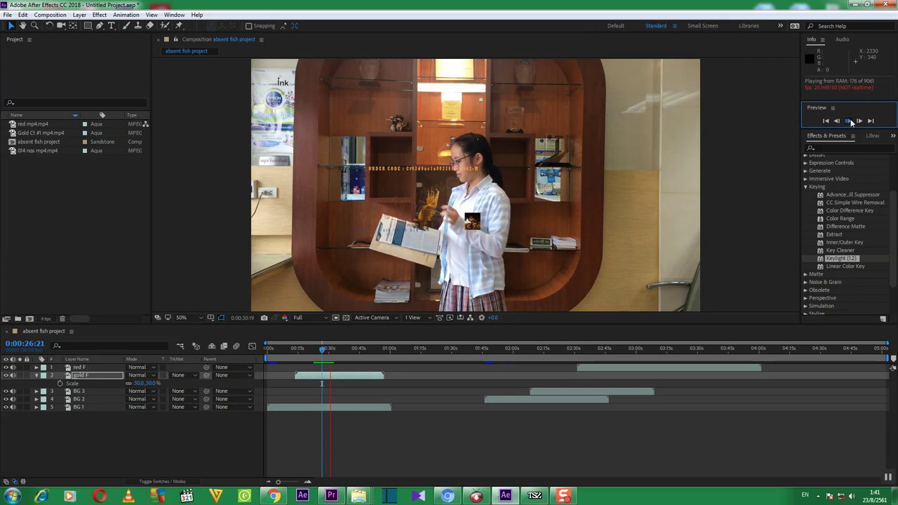
pyautogui.click(849, 121)
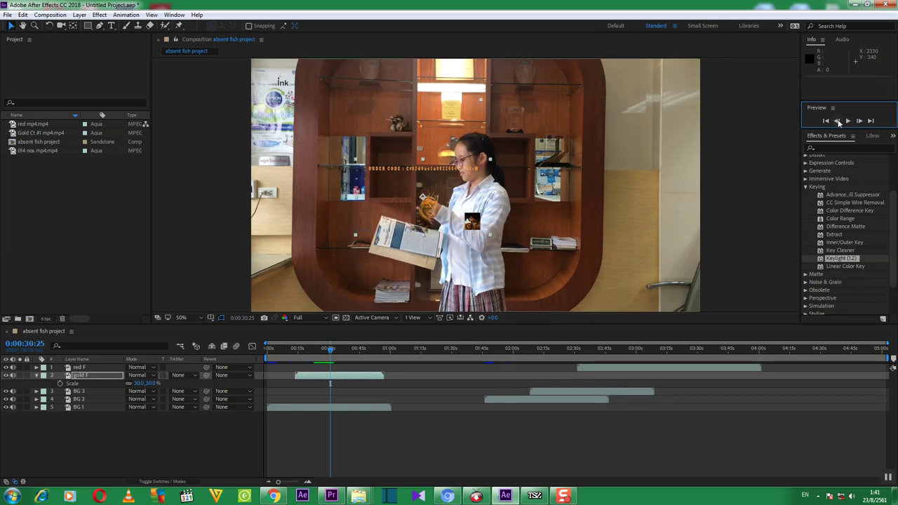
pyautogui.click(839, 122)
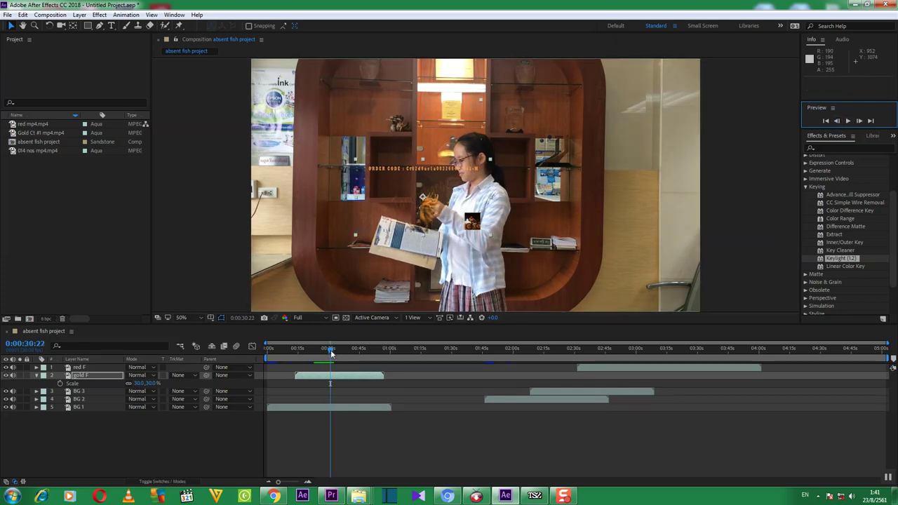
# Step: Park the current time at 0:00:29:07, before the hand reaches the fish, and split the gold F layer there
pyautogui.click(329, 349)
pyautogui.moveTo(328, 348); pyautogui.dragTo(342, 353)
pyautogui.moveTo(342, 352); pyautogui.dragTo(345, 353)
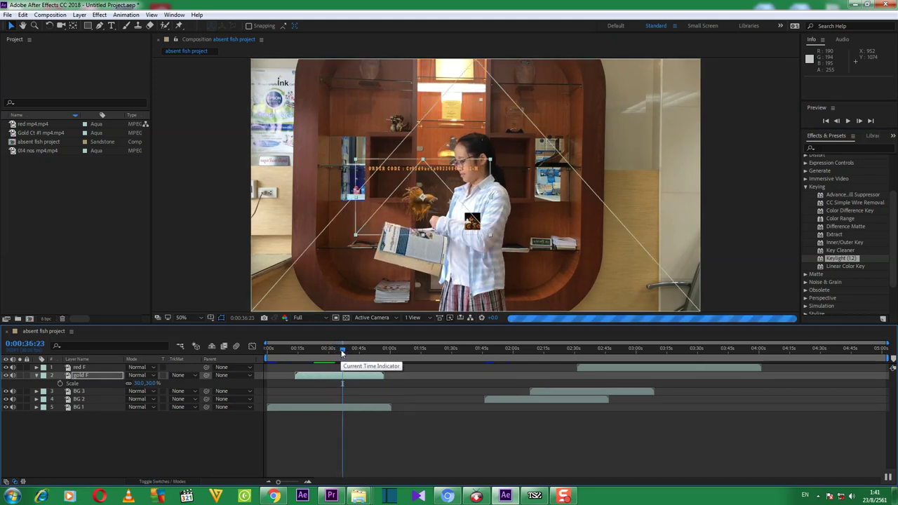
pyautogui.moveTo(342, 353); pyautogui.dragTo(326, 353)
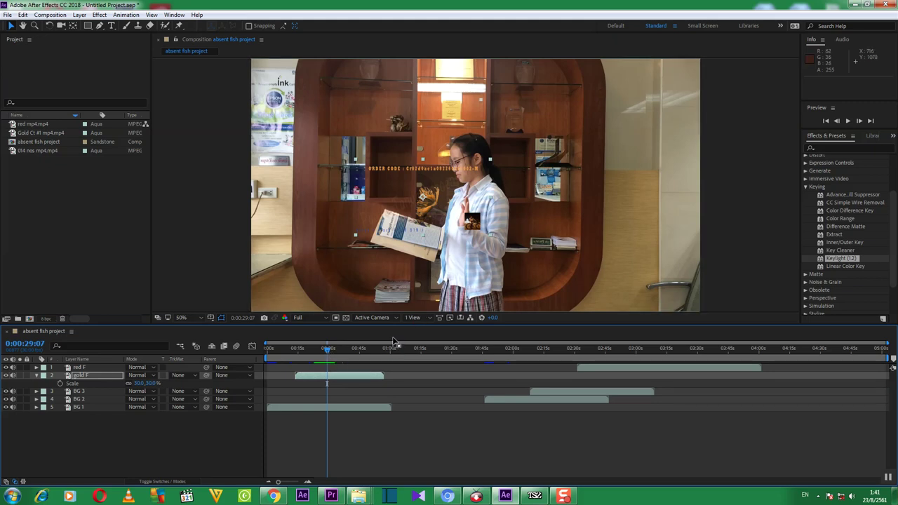
pyautogui.click(329, 380)
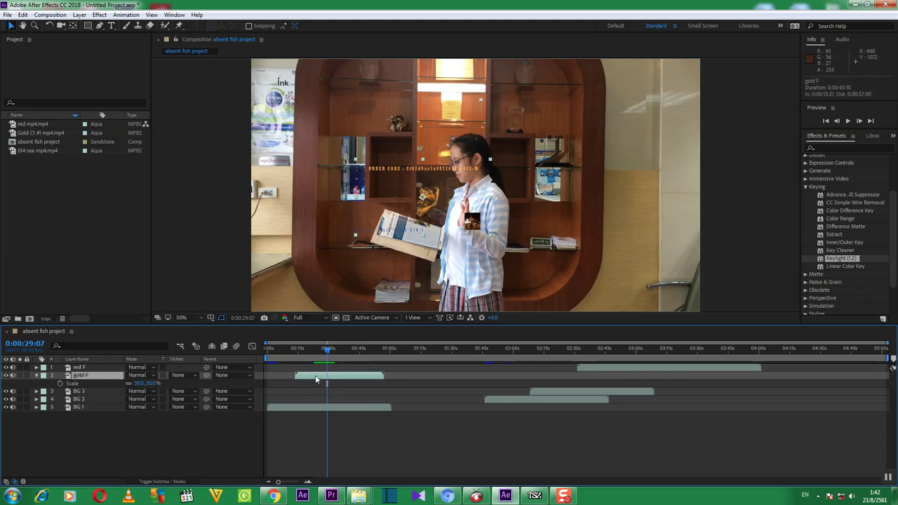
pyautogui.click(85, 377)
pyautogui.click(23, 16)
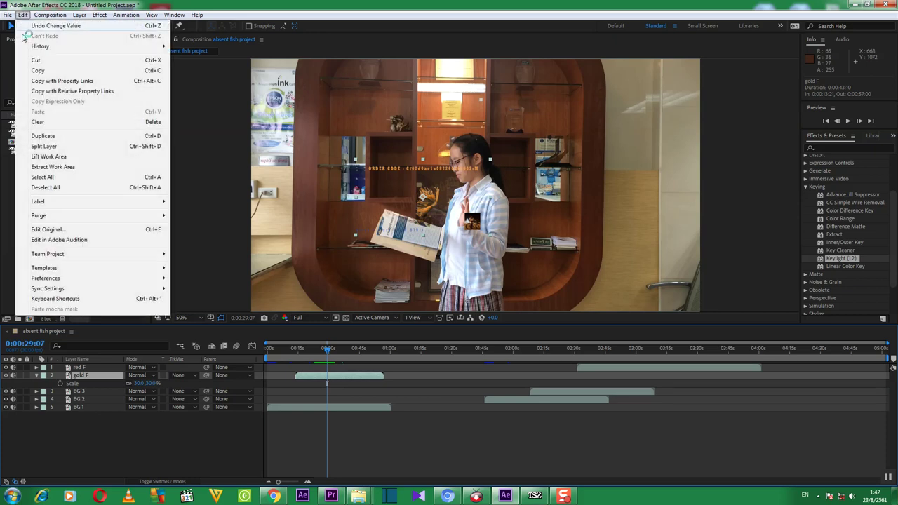
pyautogui.click(42, 146)
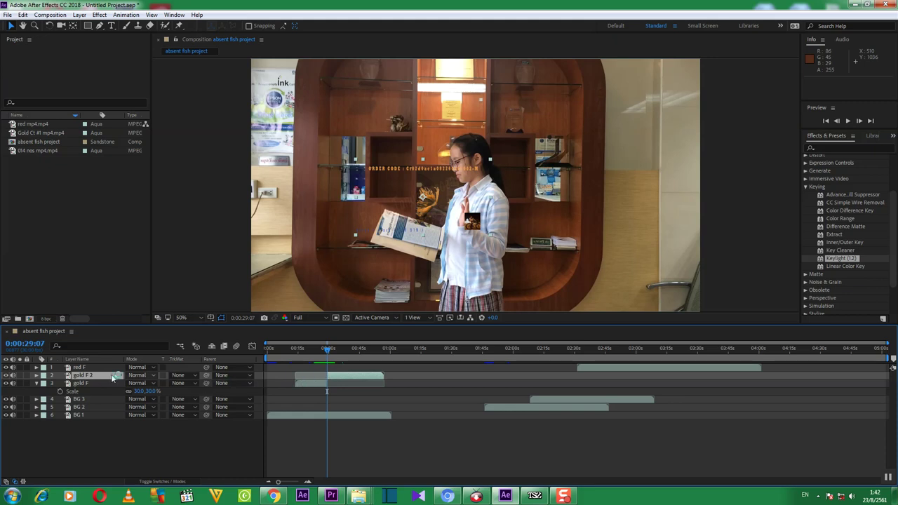
# Step: Hide the gold F 2 layer and preview the hand movement from 0:00:29:07 to 0:00:32:17, stepping back to 0:00:31:29
pyautogui.click(7, 376)
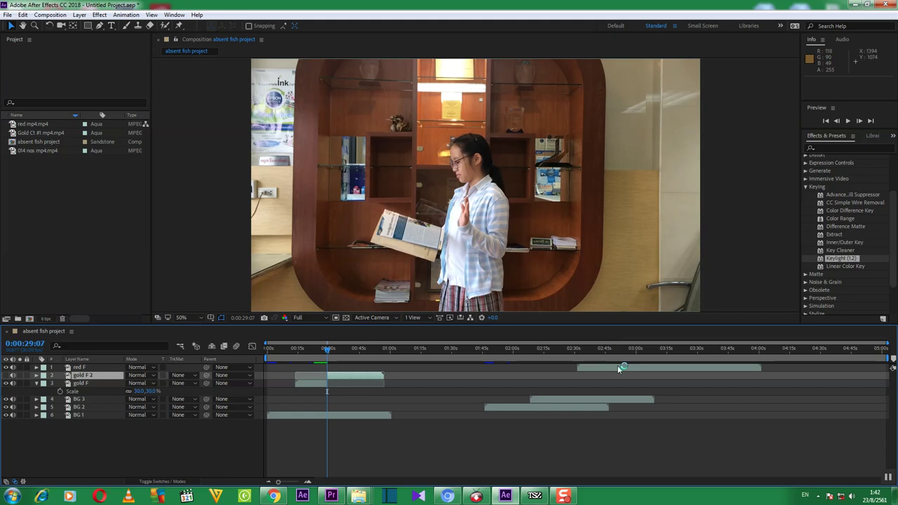
pyautogui.click(848, 121)
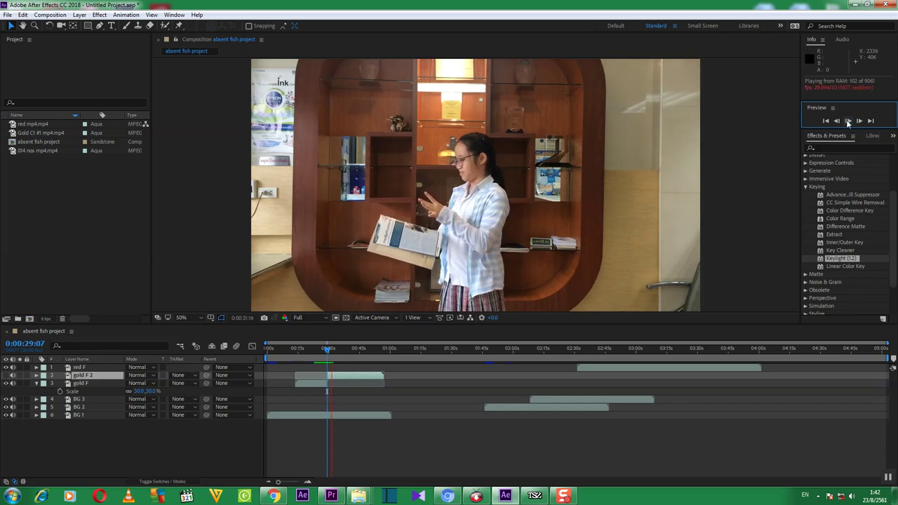
pyautogui.click(847, 120)
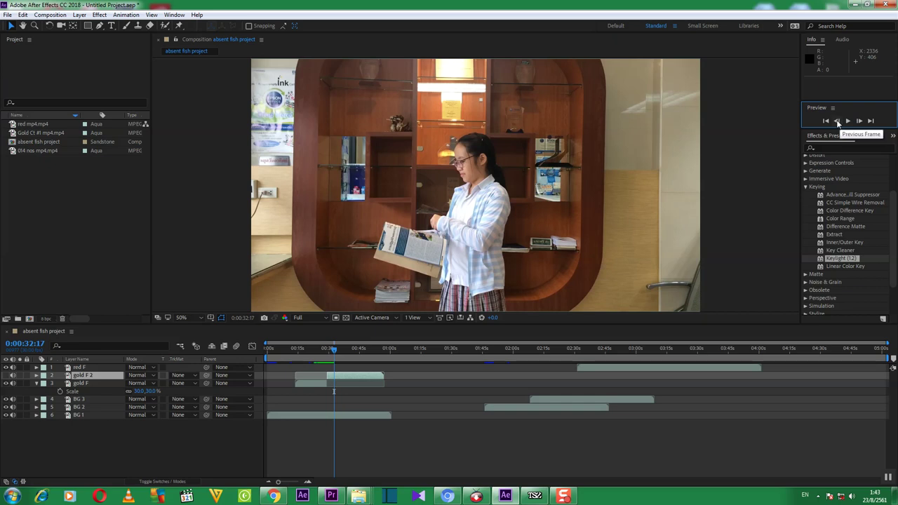
pyautogui.click(837, 121)
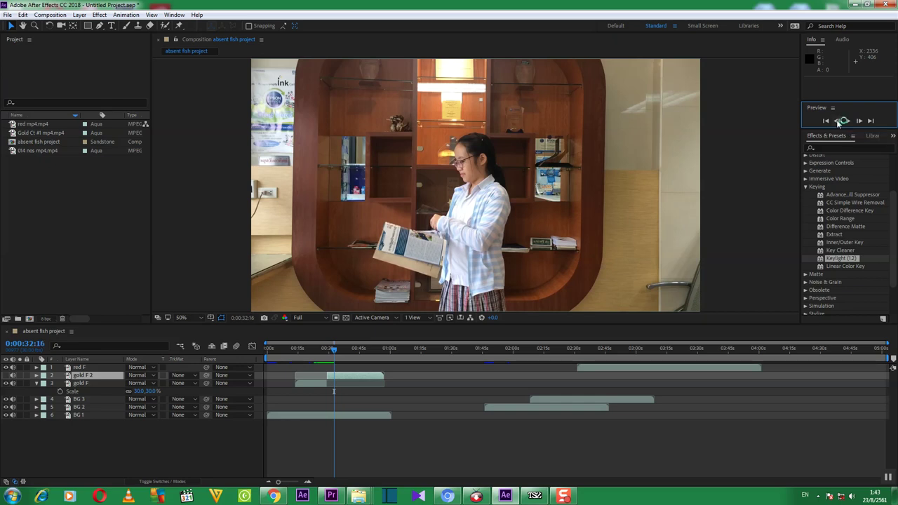
pyautogui.click(838, 121)
pyautogui.click(837, 121)
pyautogui.click(837, 121)
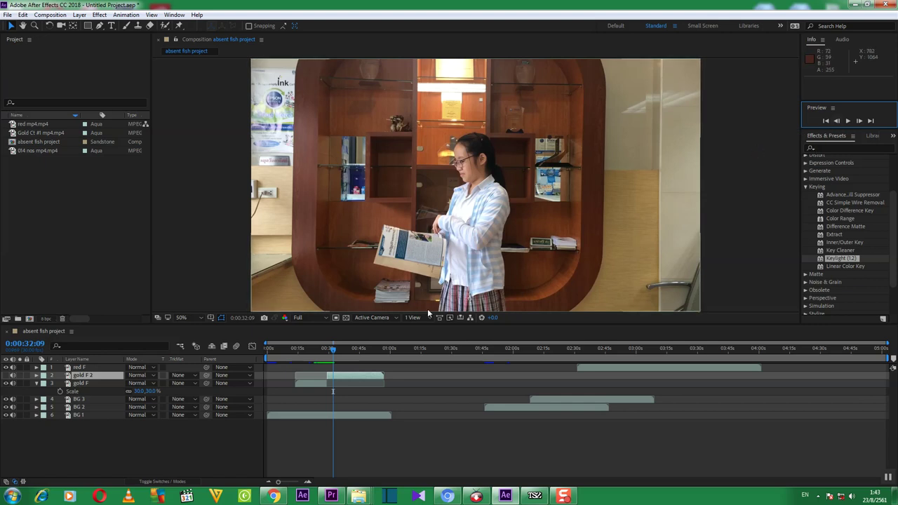
pyautogui.moveTo(333, 349); pyautogui.dragTo(333, 350)
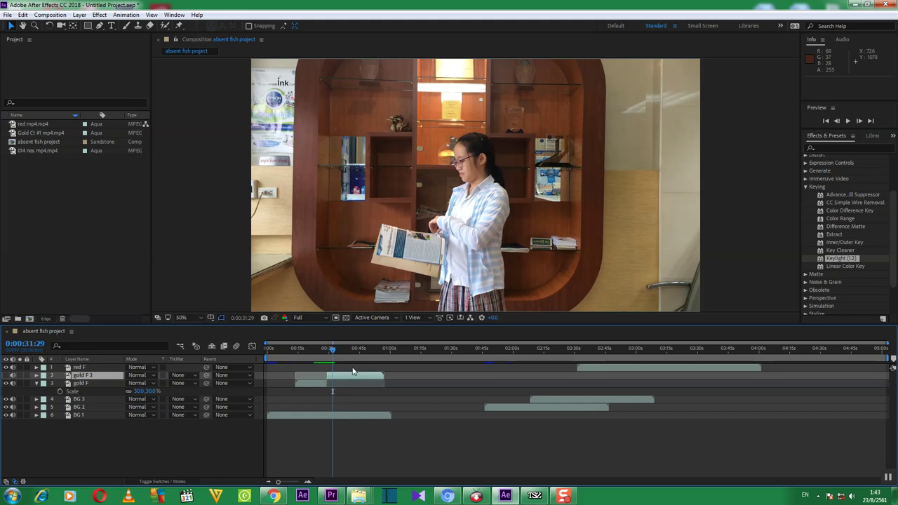
# Step: Undo hiding the gold F 2 layer and splitting the gold F layer at 0:00:29:07
pyautogui.hotkey('ctrl', 'z')
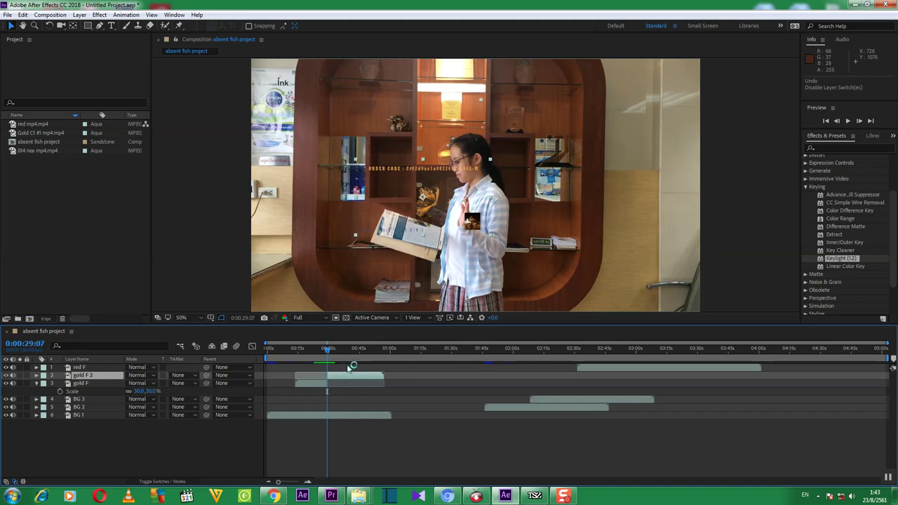
pyautogui.hotkey('ctrl', 'z')
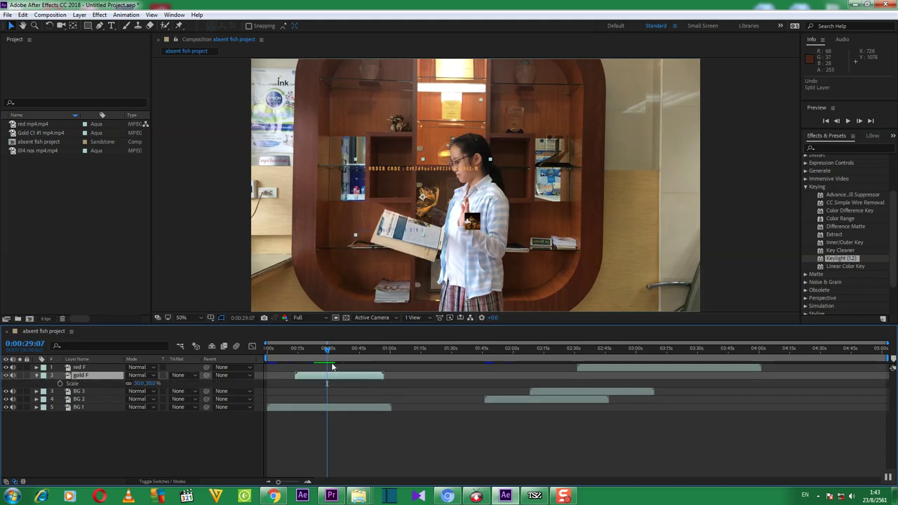
# Step: Play forward to 0:00:32:00, split the gold F layer there and hide its second part
pyautogui.press('space')
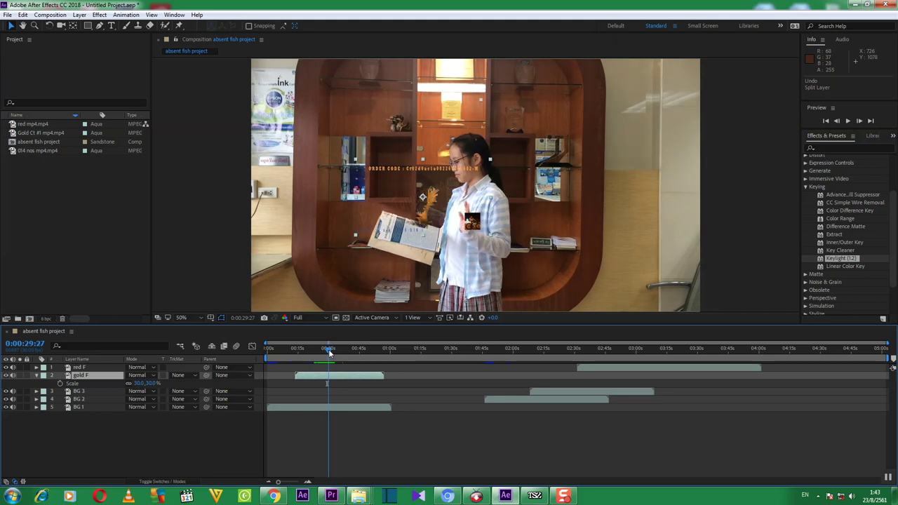
pyautogui.click(326, 349)
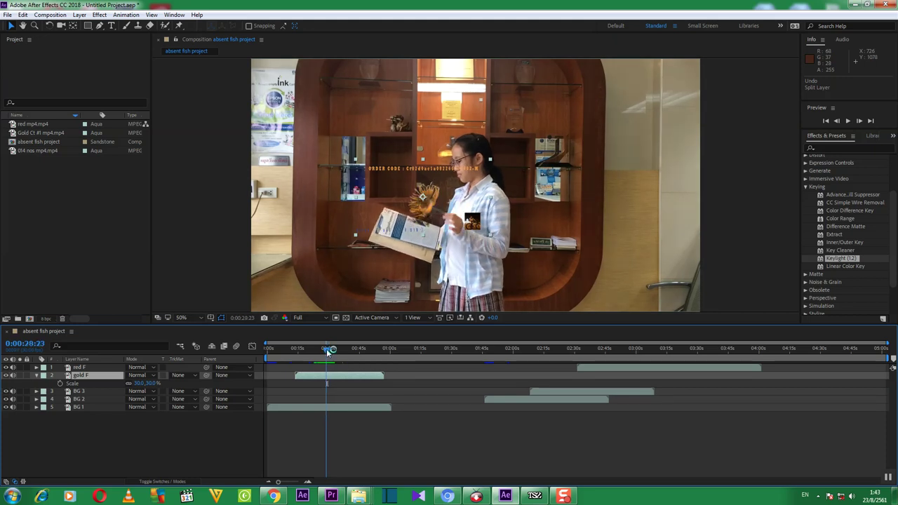
pyautogui.press('pagedown')
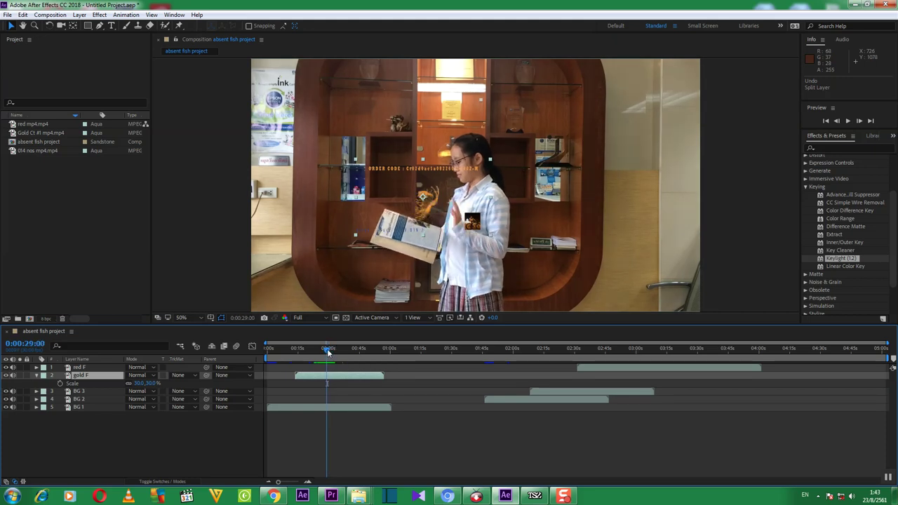
pyautogui.press('space')
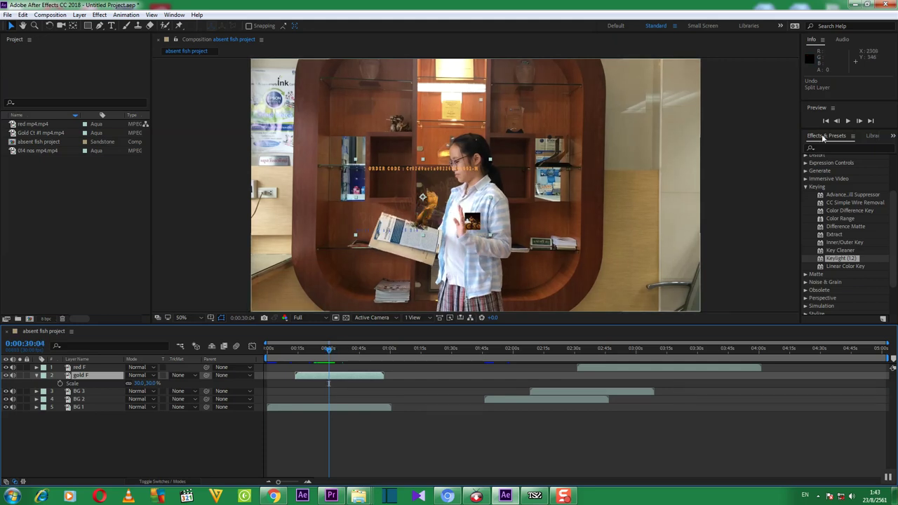
pyautogui.click(847, 120)
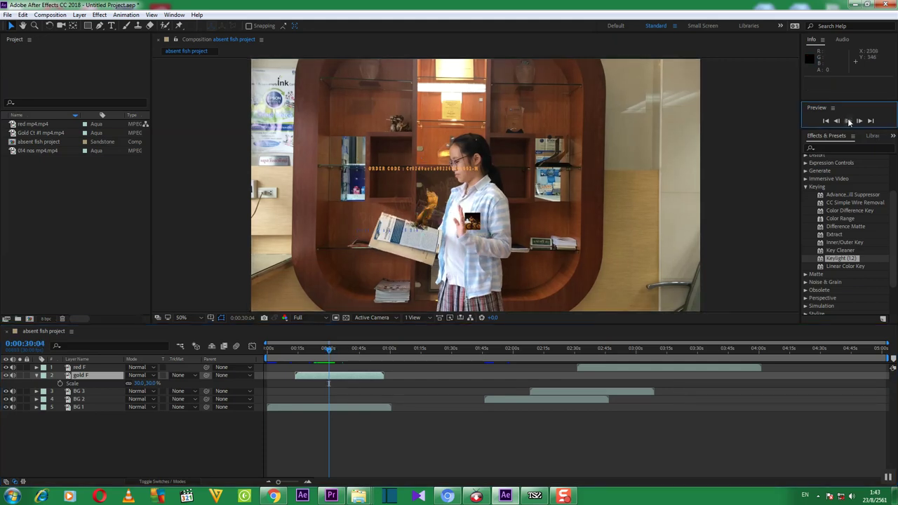
pyautogui.click(848, 120)
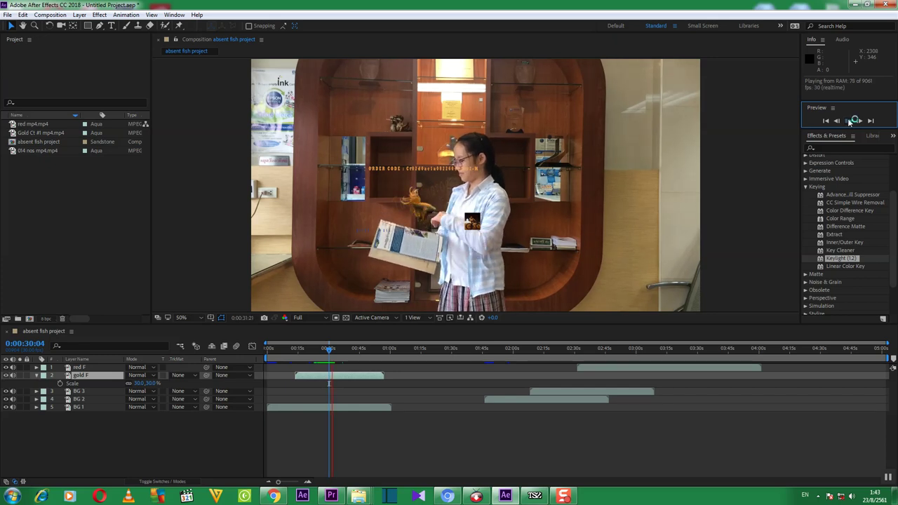
pyautogui.click(849, 121)
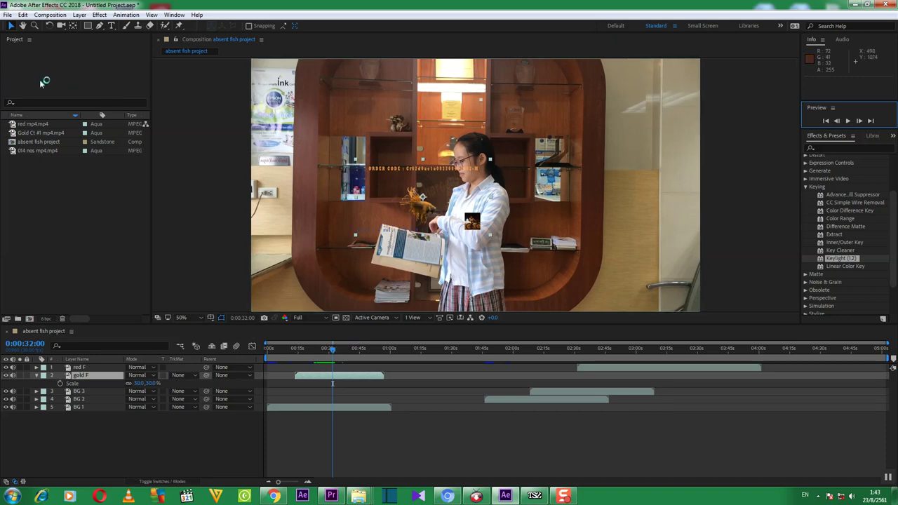
pyautogui.click(23, 14)
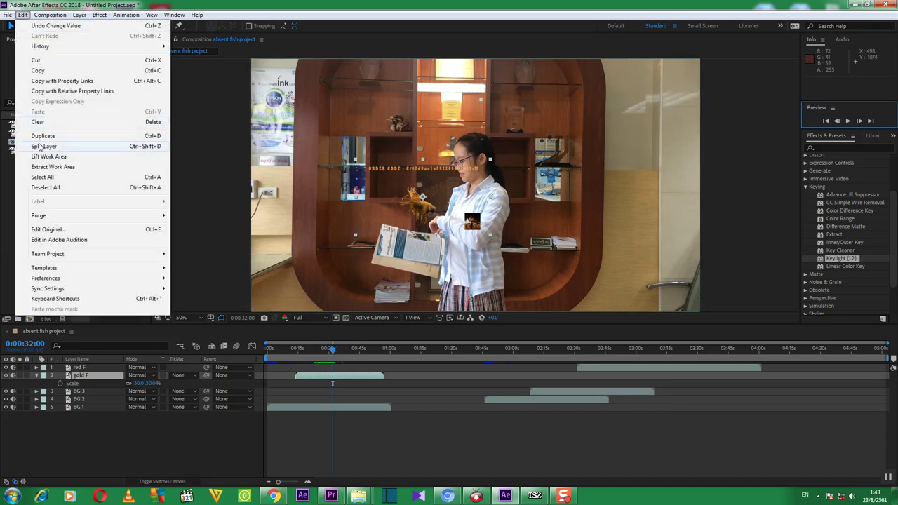
pyautogui.click(43, 145)
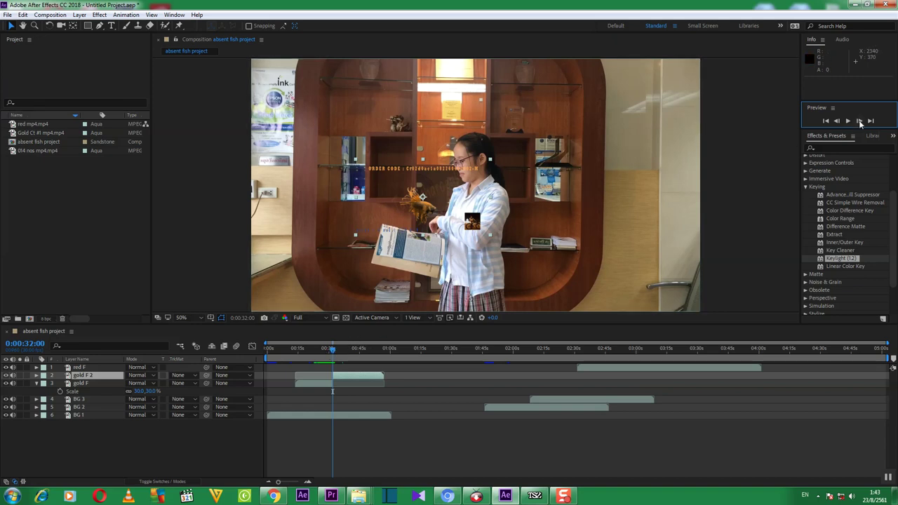
pyautogui.click(10, 377)
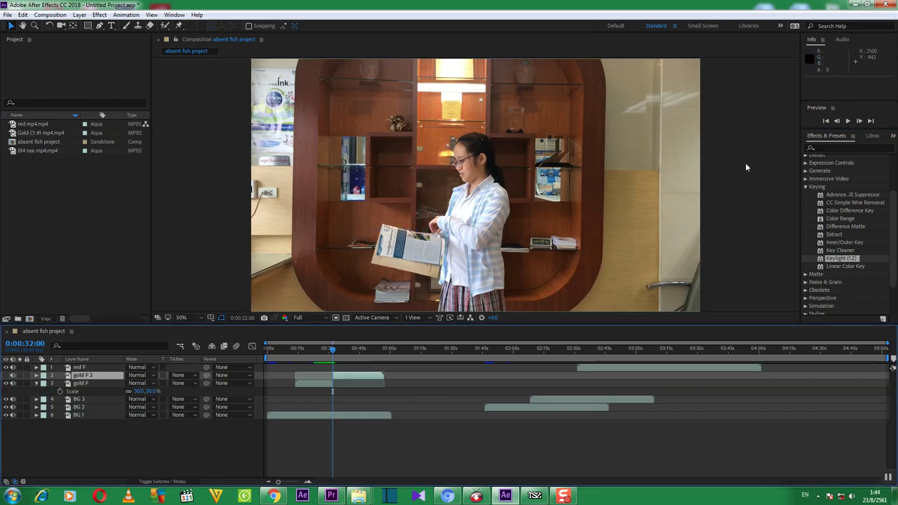
# Step: Preview the gold fish's disappearance from 0:00:22:25 to about 0:00:37:04
pyautogui.moveTo(334, 353); pyautogui.dragTo(314, 350)
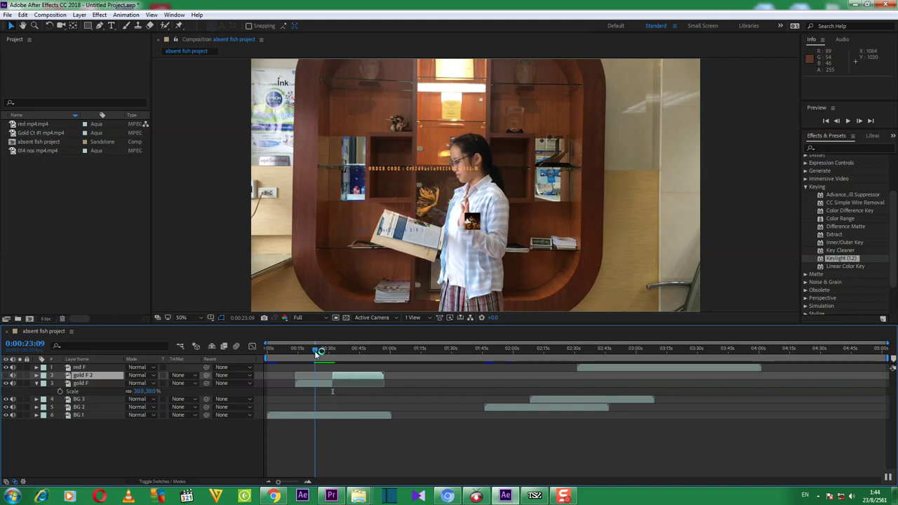
pyautogui.press('space')
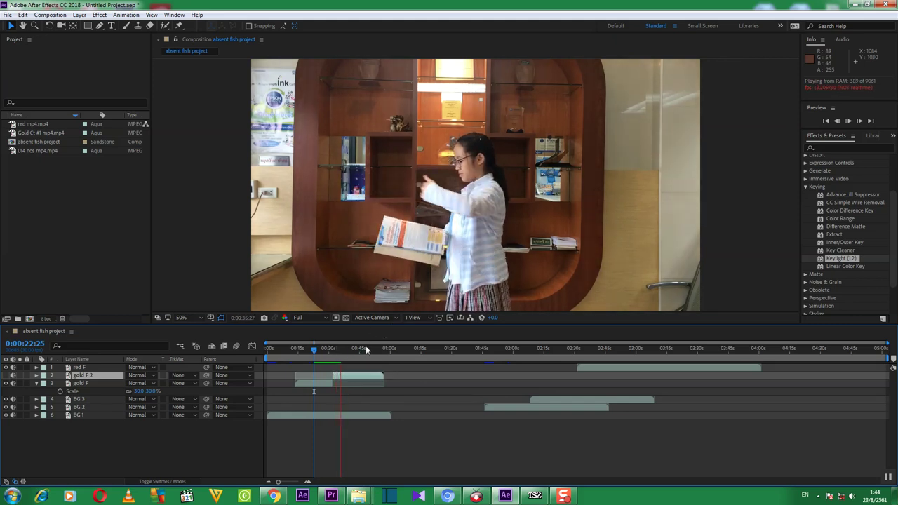
pyautogui.click(848, 120)
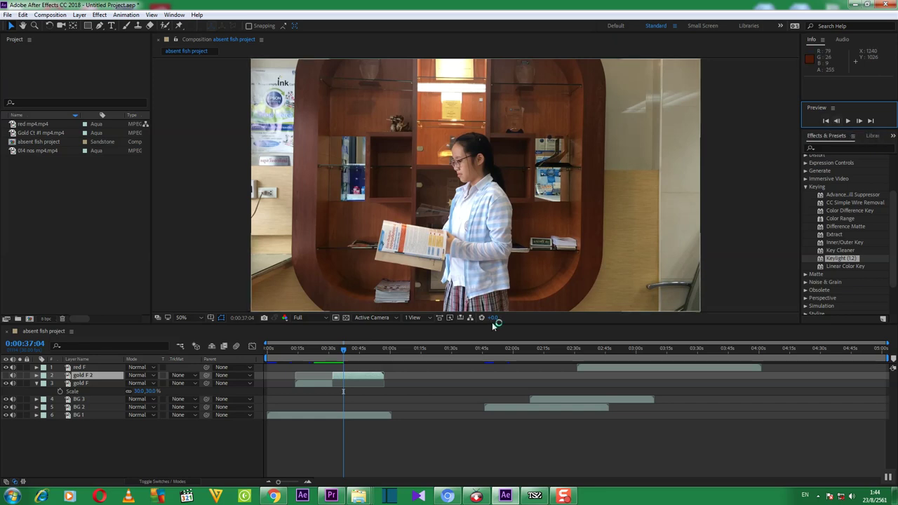
# Step: Start the red F layer at 0:00:35:25 and place its fish above the magazine at position 682, 654
pyautogui.moveTo(345, 352); pyautogui.dragTo(341, 354)
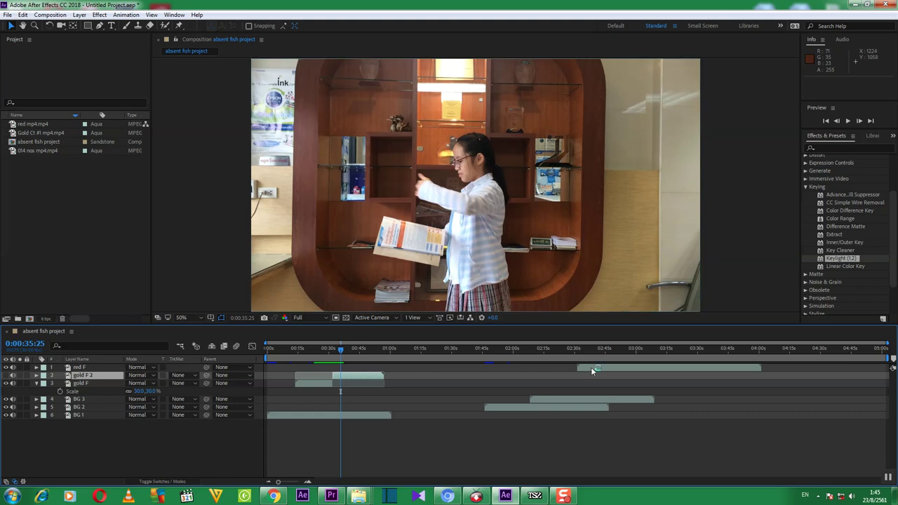
pyautogui.moveTo(590, 369); pyautogui.dragTo(358, 378)
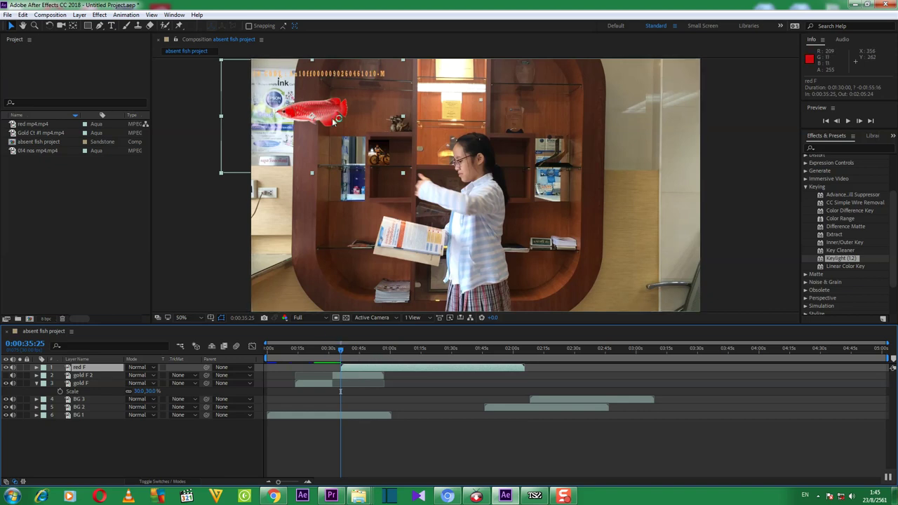
pyautogui.moveTo(334, 122); pyautogui.dragTo(413, 211)
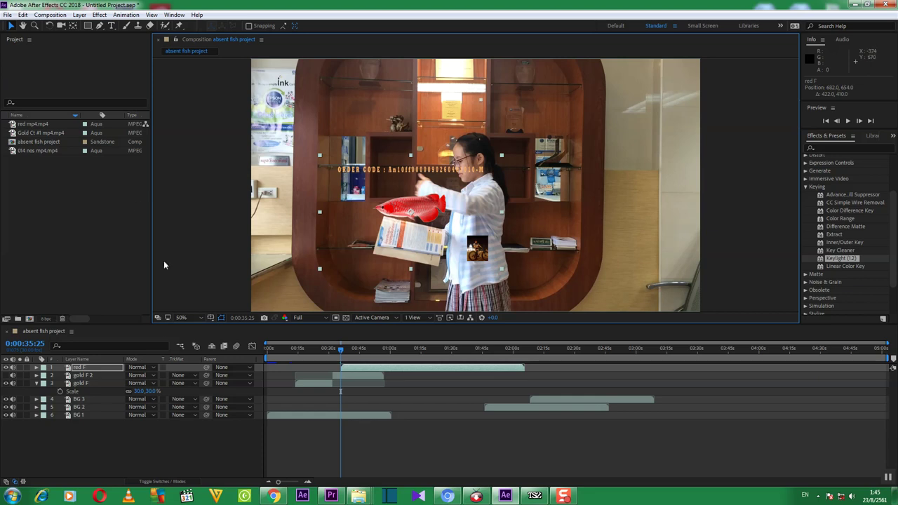
# Step: Set the red F layer's horizontal scale to 30% with the proportions linked
pyautogui.click(77, 368)
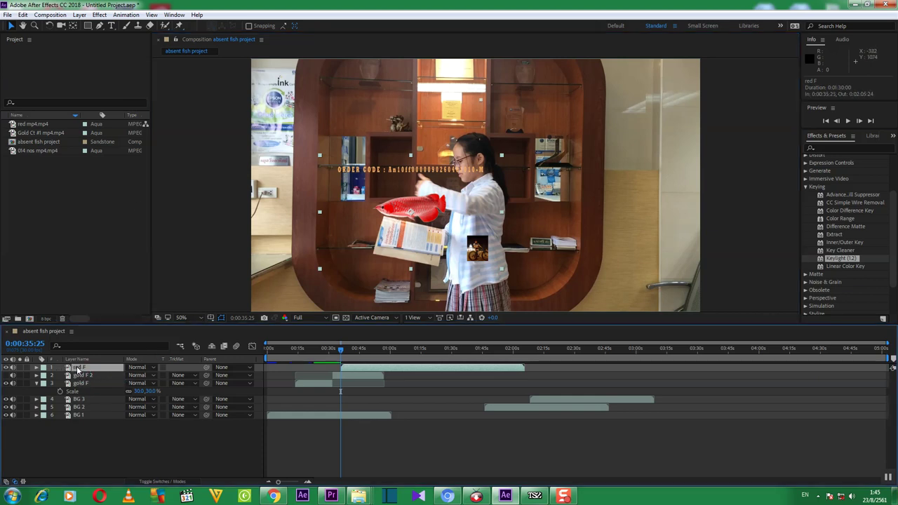
pyautogui.press('s')
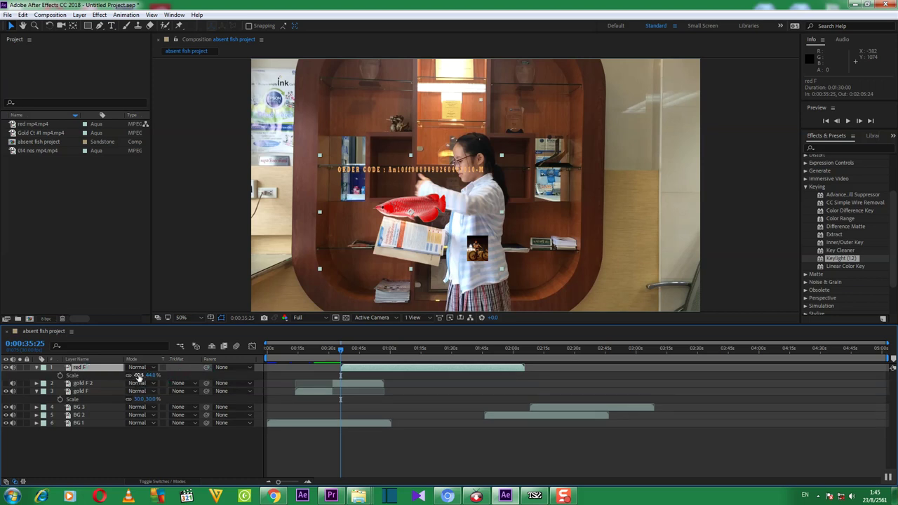
pyautogui.click(140, 375)
pyautogui.write('300')
pyautogui.press('Return')
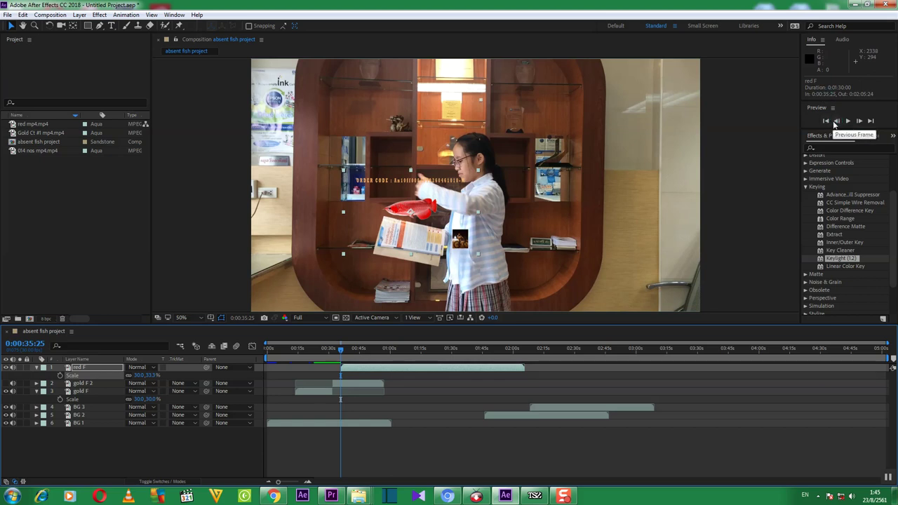
# Step: Preview the changeover from the gold to the red fish between 0:00:28:09 and 0:00:41:07
pyautogui.moveTo(340, 350); pyautogui.dragTo(325, 351)
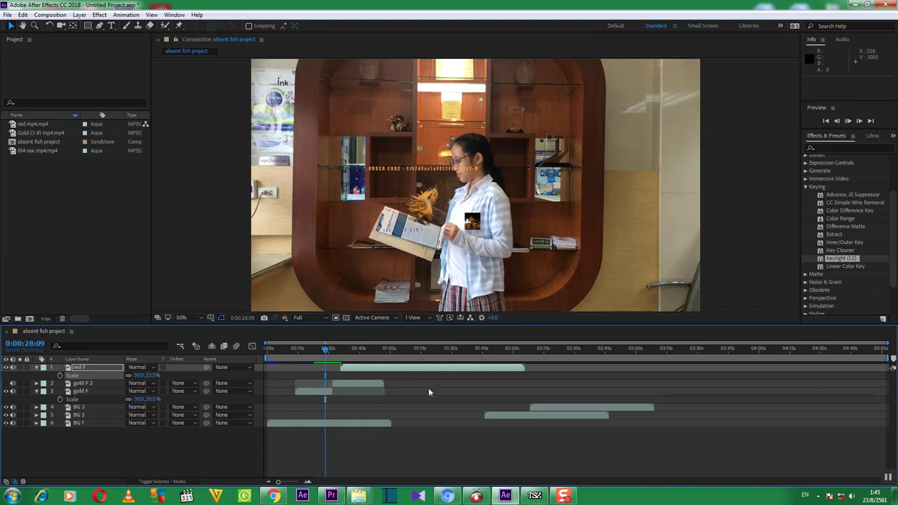
pyautogui.press('space')
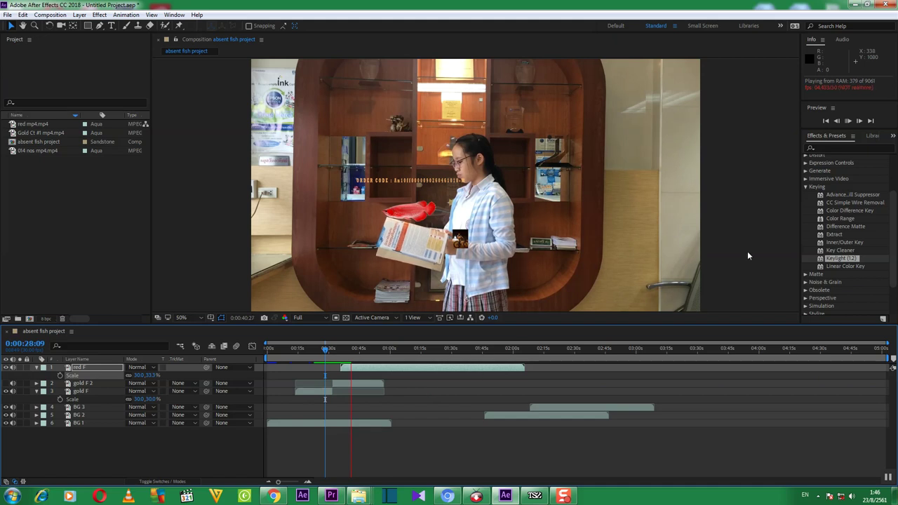
pyautogui.click(848, 121)
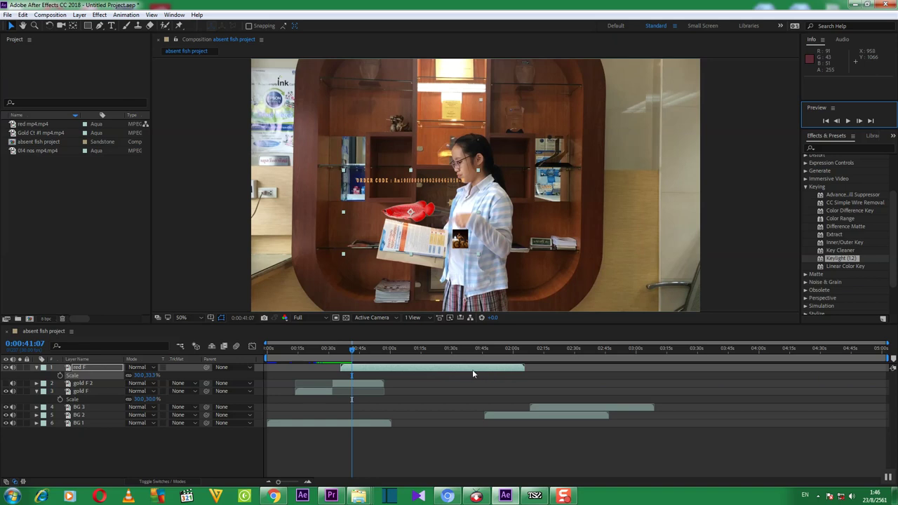
# Step: Time-stretch the red F layer with a stretch factor of 50%, holding the layer in-point in place
pyautogui.rightClick(431, 367)
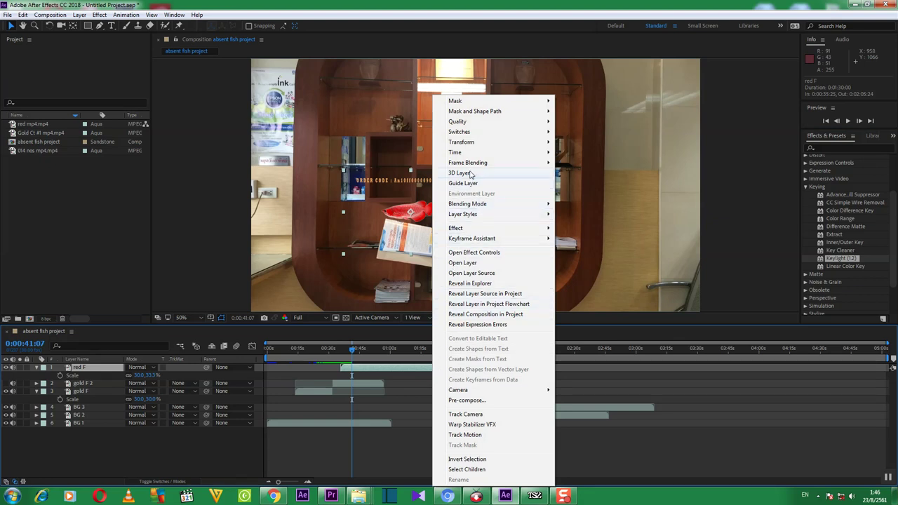
pyautogui.moveTo(472, 153)
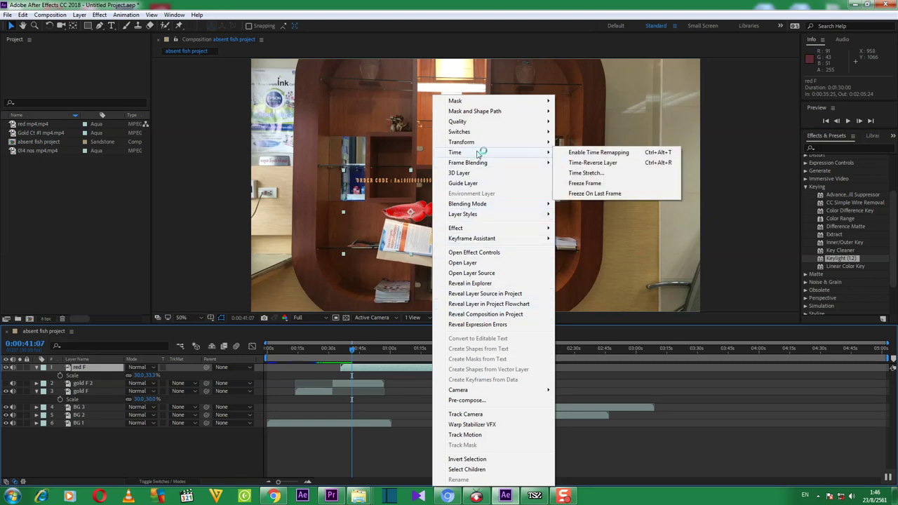
pyautogui.click(584, 173)
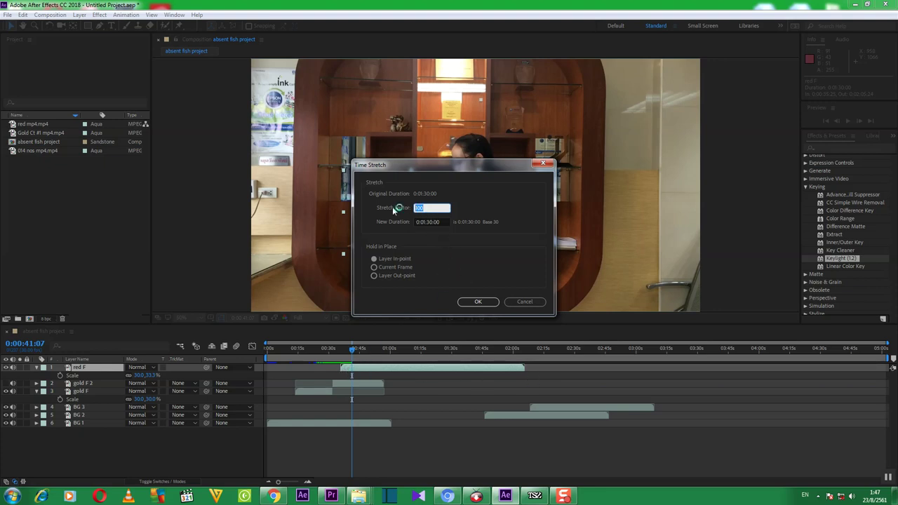
pyautogui.write('50')
pyautogui.click(477, 301)
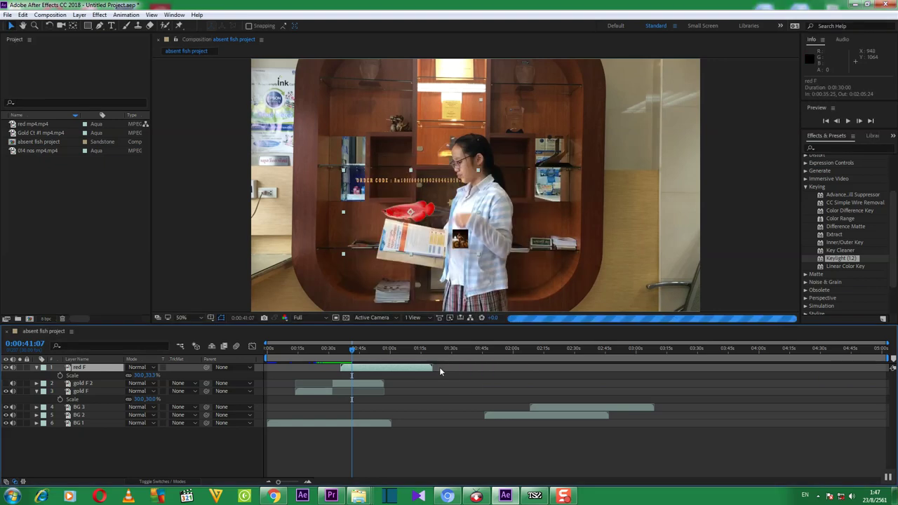
# Step: Preview the red fish's appearance above the magazine from 0:00:33:24
pyautogui.click(349, 353)
pyautogui.moveTo(349, 352); pyautogui.dragTo(337, 356)
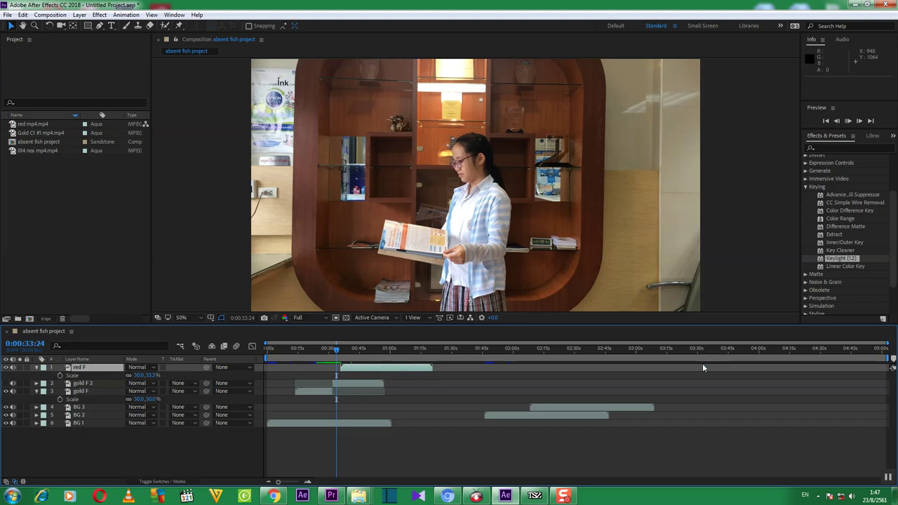
pyautogui.press('space')
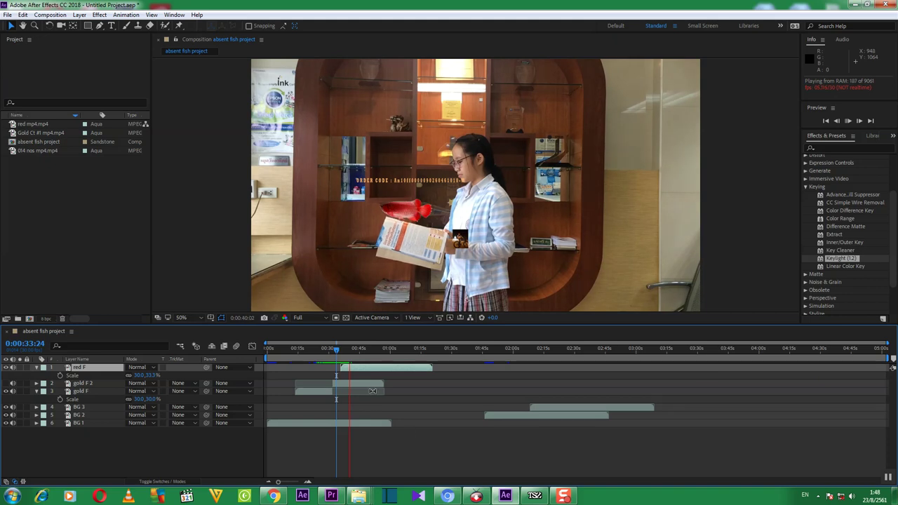
pyautogui.click(337, 351)
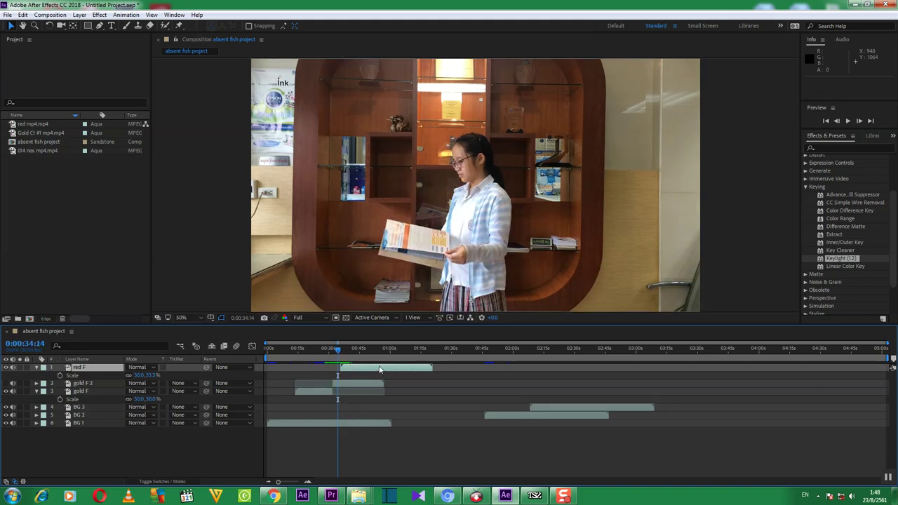
# Step: Time-stretch the red F layer with a stretch factor of 30%, holding the layer in-point in place
pyautogui.rightClick(379, 369)
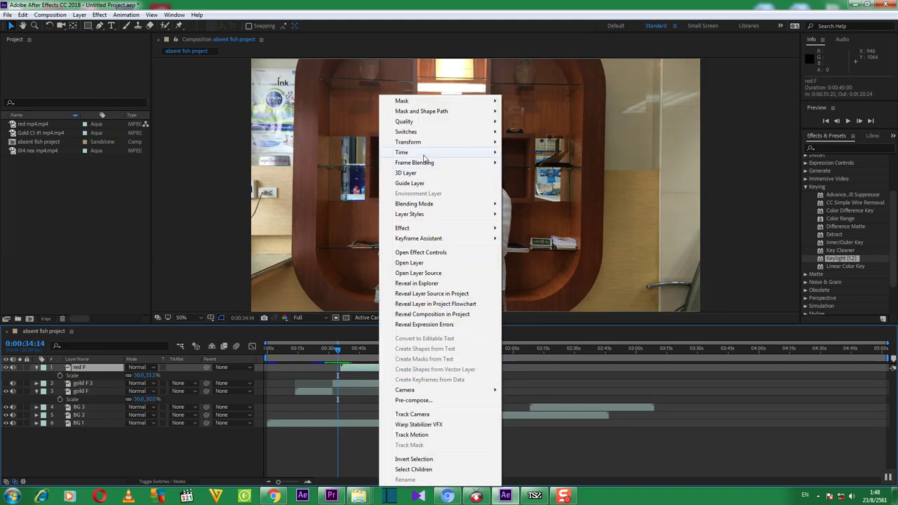
pyautogui.moveTo(462, 154)
pyautogui.click(540, 176)
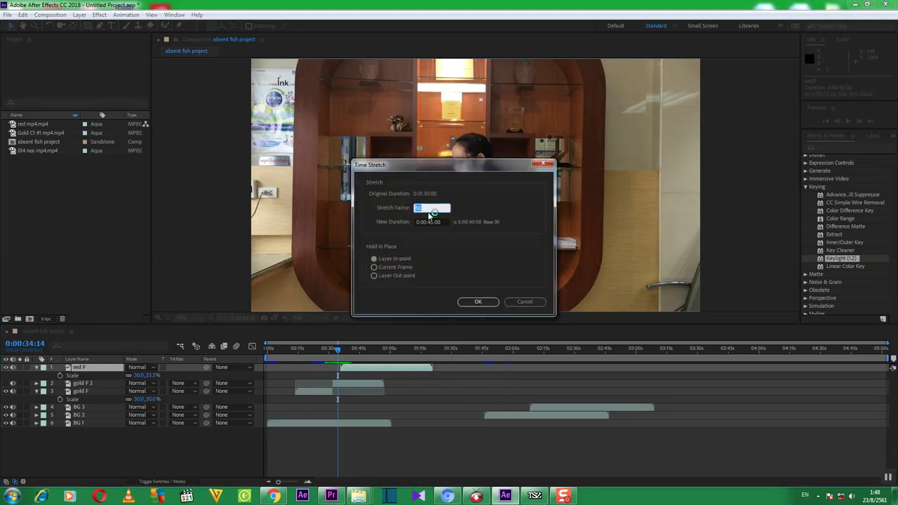
pyautogui.write('30')
pyautogui.press('Return')
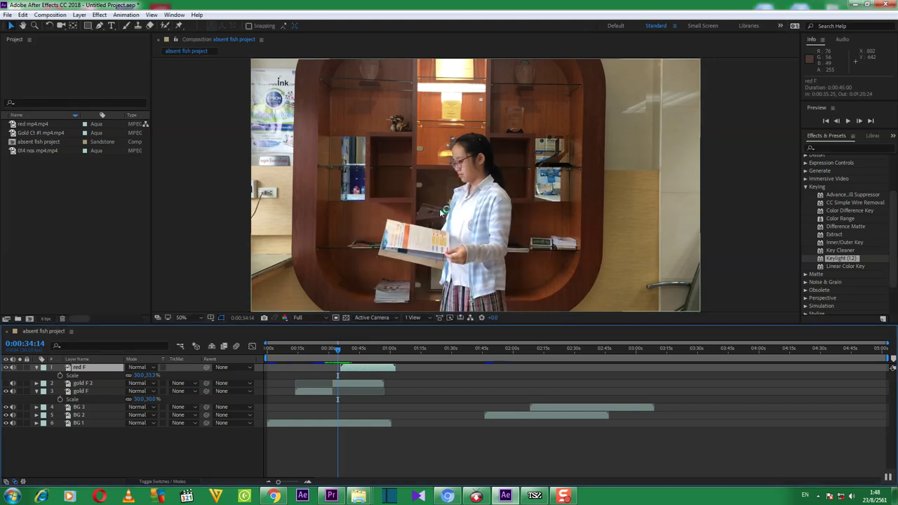
pyautogui.rightClick(389, 369)
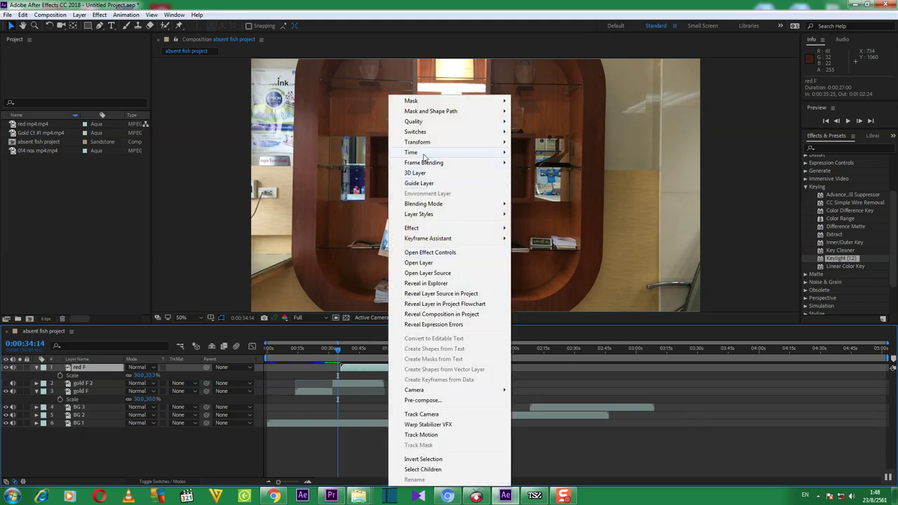
pyautogui.moveTo(425, 155)
pyautogui.click(544, 174)
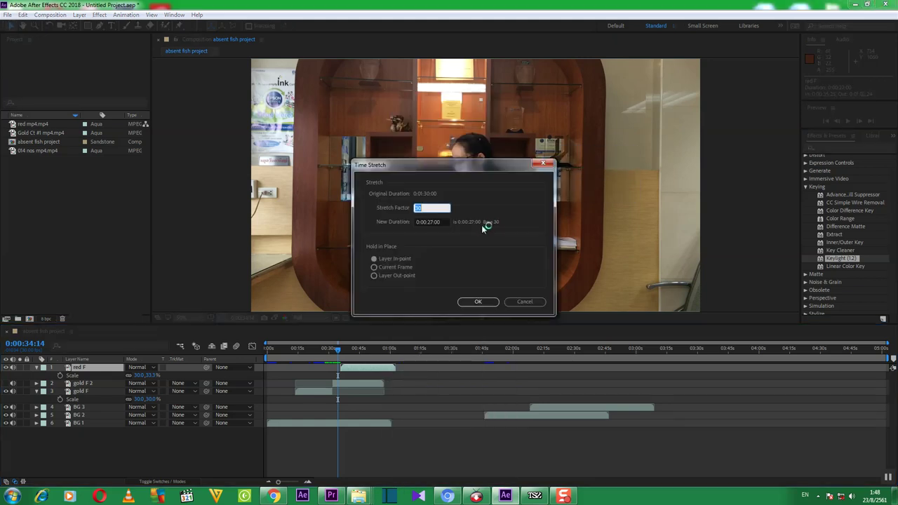
pyautogui.click(483, 301)
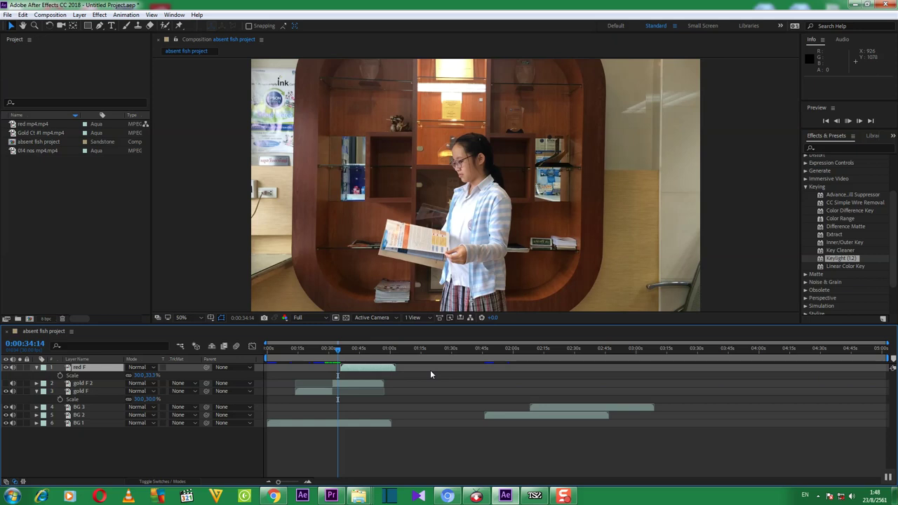
# Step: Preview the red fish from 0:00:34:14 and time-stretch the red F layer with a stretch factor of 10%
pyautogui.press('space')
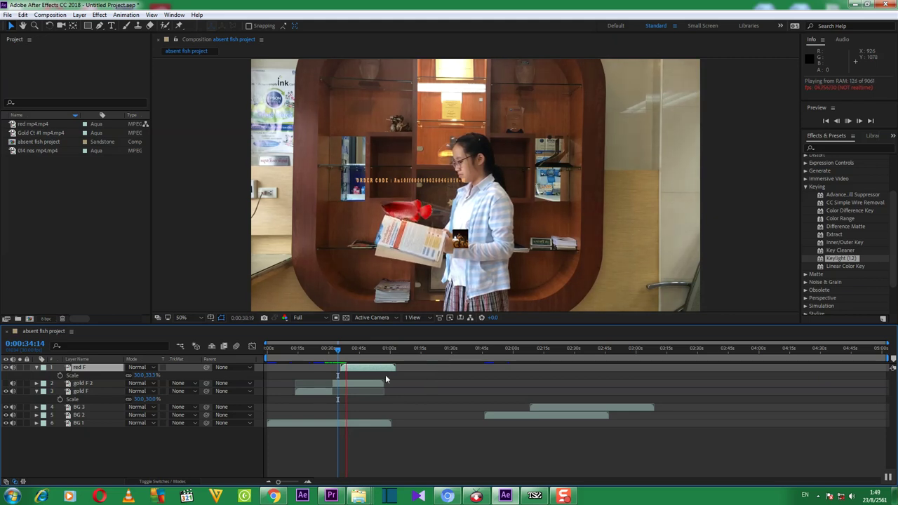
pyautogui.press('space')
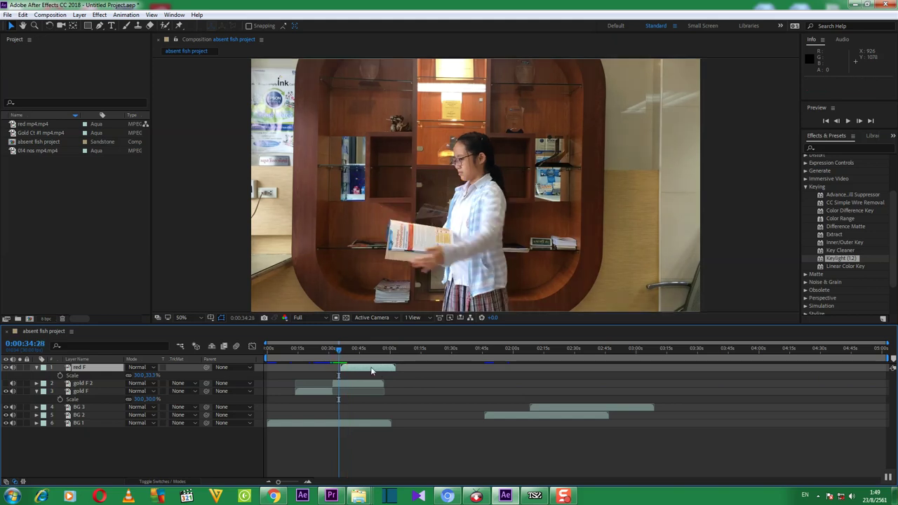
pyautogui.rightClick(371, 366)
pyautogui.moveTo(405, 152)
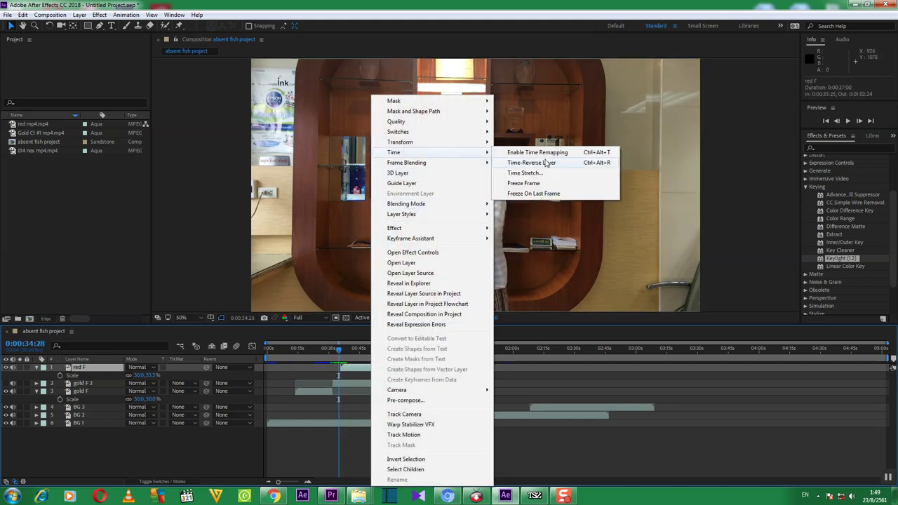
pyautogui.click(525, 172)
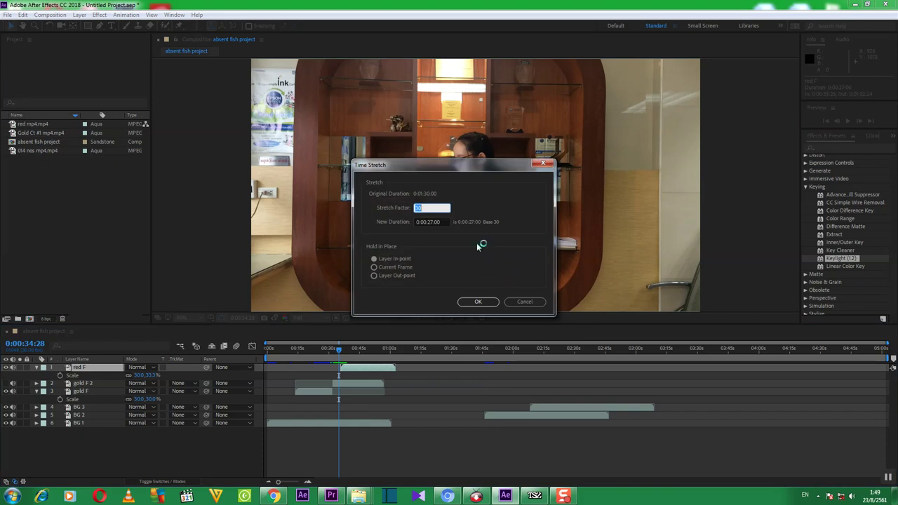
pyautogui.write('1')
pyautogui.press('Return')
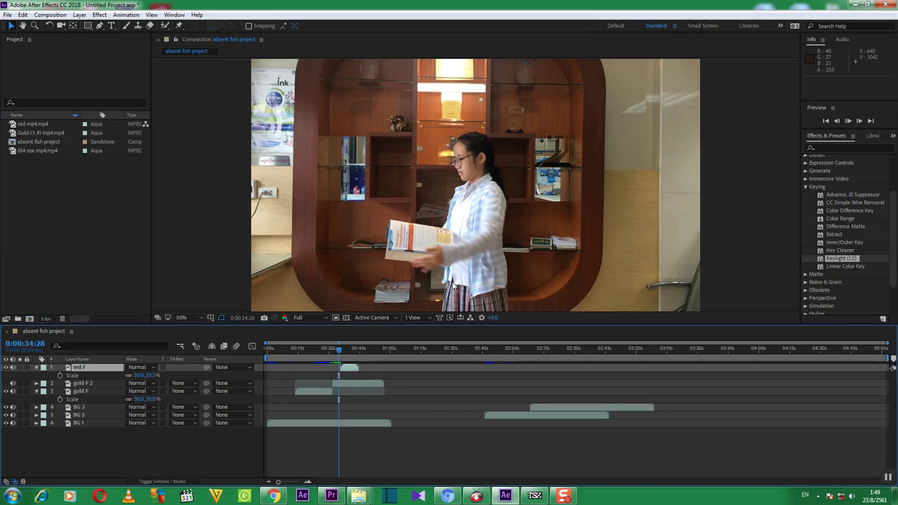
# Step: Preview the composition from 0:00:34:28 to 0:00:54:09, where the girl closes the magazine
pyautogui.press('space')
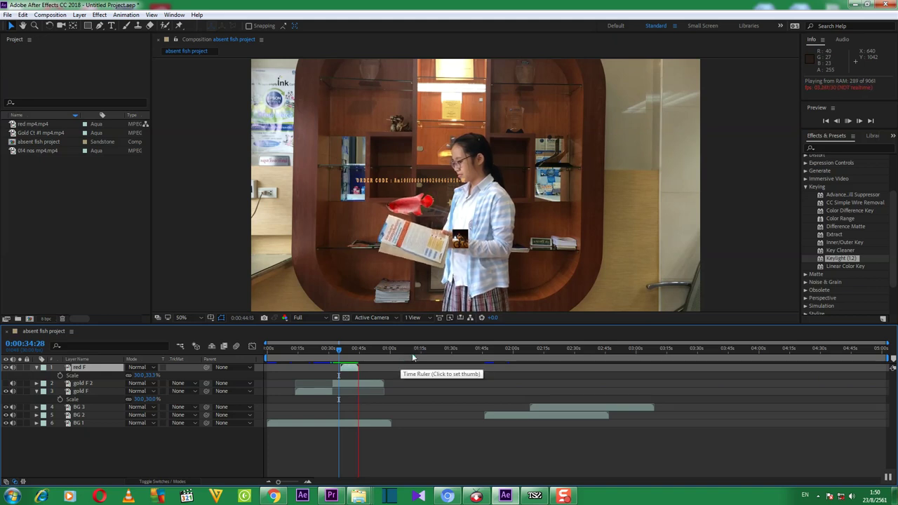
pyautogui.click(848, 122)
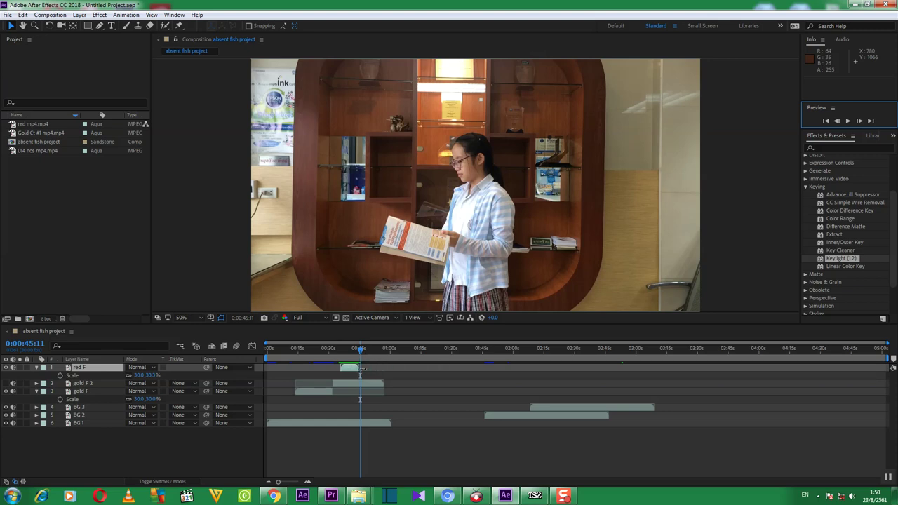
pyautogui.click(848, 121)
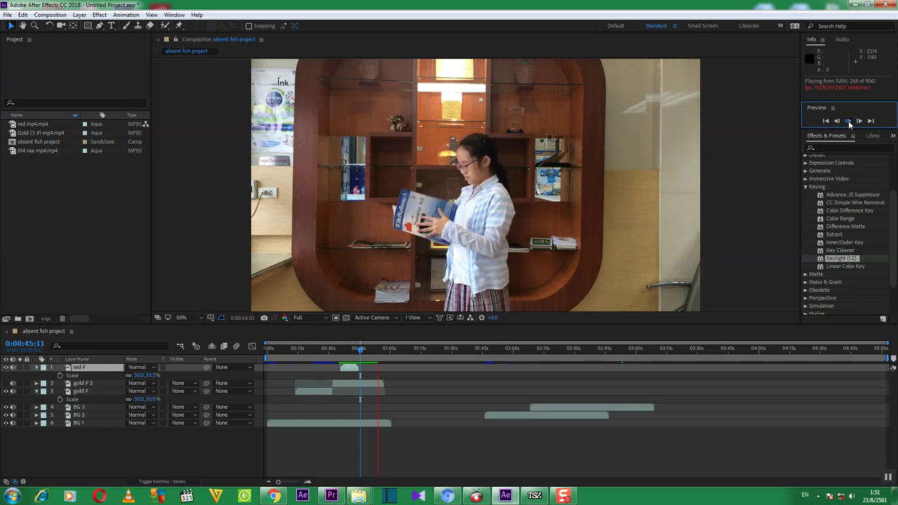
pyautogui.click(848, 121)
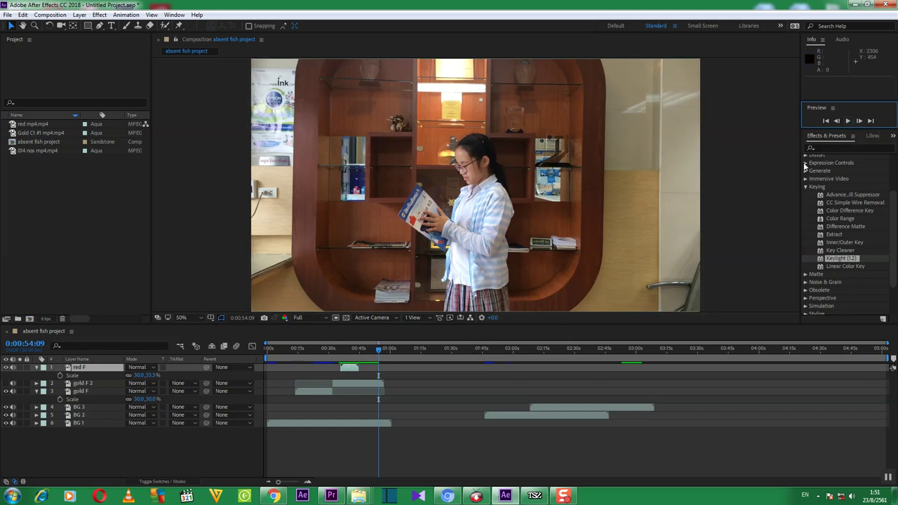
# Step: Step back frame by frame to 0:00:53:23 to find the moment the magazine starts closing
pyautogui.click(837, 121)
pyautogui.click(836, 120)
pyautogui.click(837, 120)
pyautogui.click(837, 120)
pyautogui.click(837, 121)
pyautogui.click(837, 121)
pyautogui.click(837, 121)
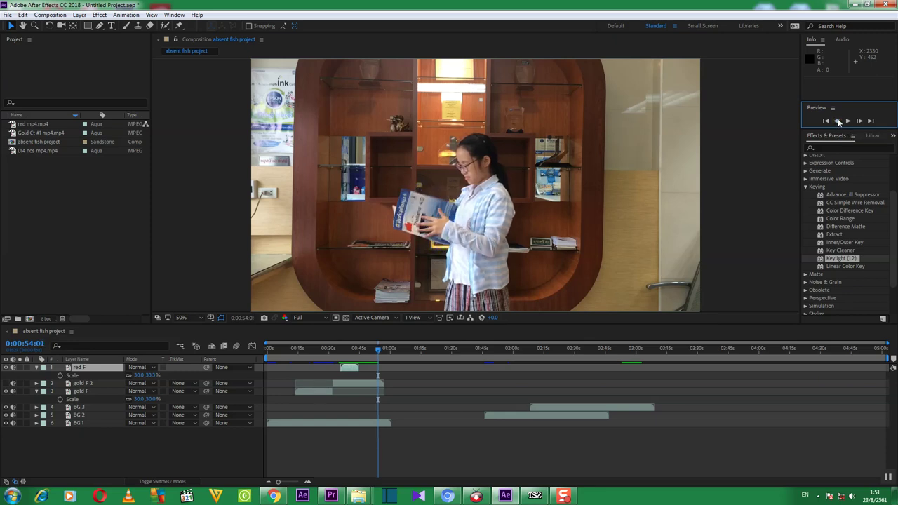
pyautogui.click(837, 121)
pyautogui.click(836, 120)
pyautogui.click(836, 121)
pyautogui.click(837, 121)
pyautogui.click(838, 121)
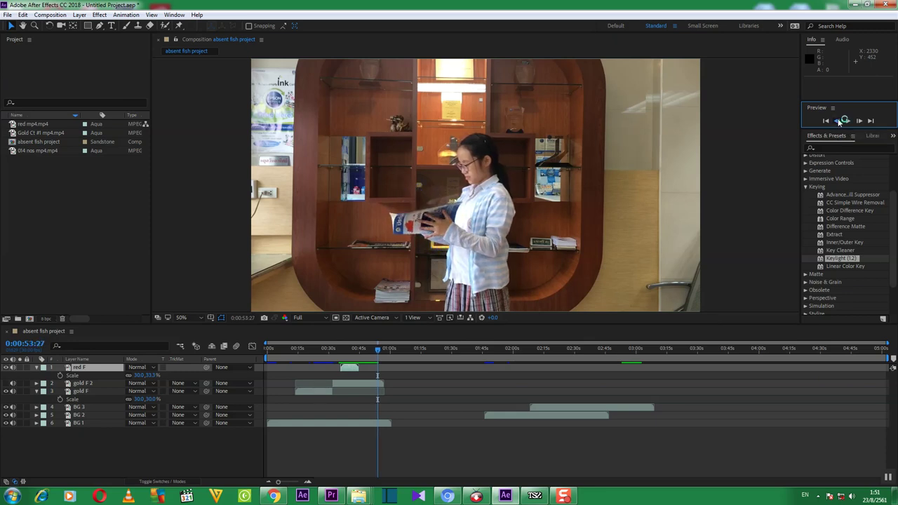
pyautogui.click(838, 121)
pyautogui.click(839, 121)
pyautogui.click(838, 121)
pyautogui.click(838, 121)
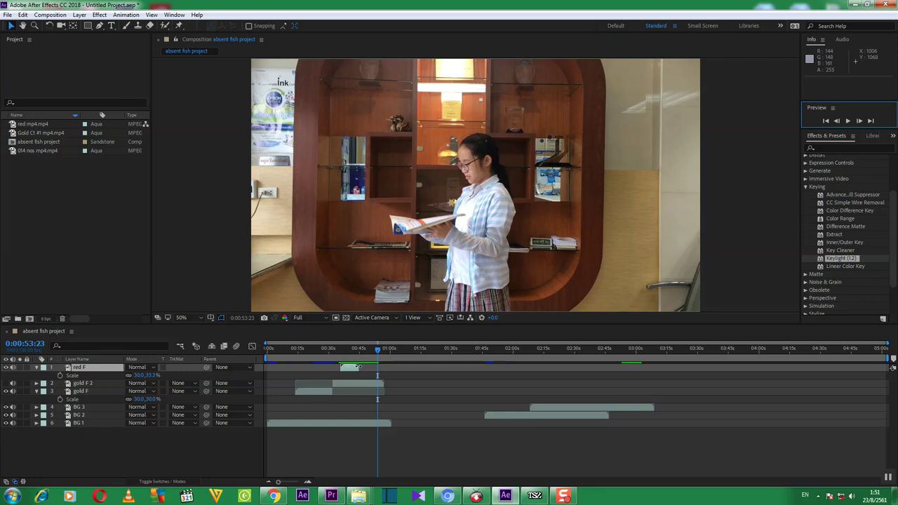
# Step: Time-stretch the red F layer with a stretch factor of 20%, holding the layer in-point in place
pyautogui.rightClick(356, 370)
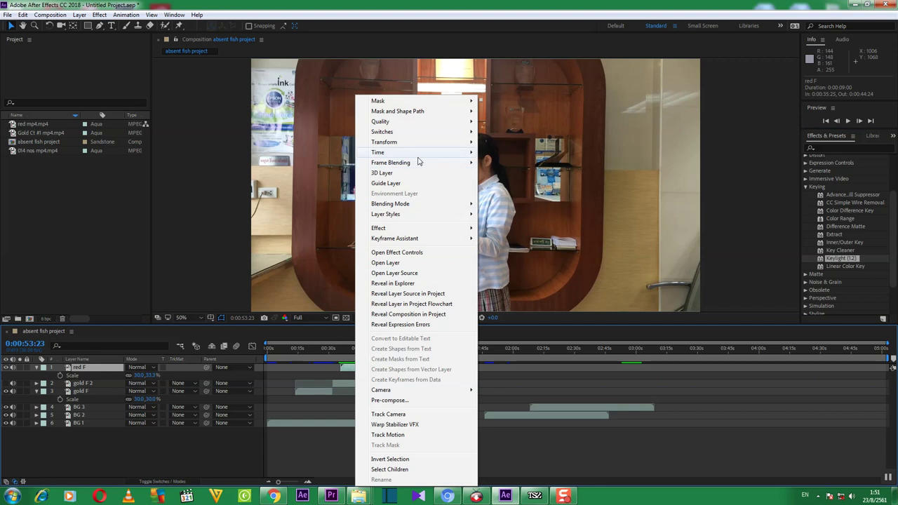
pyautogui.moveTo(436, 154)
pyautogui.click(507, 174)
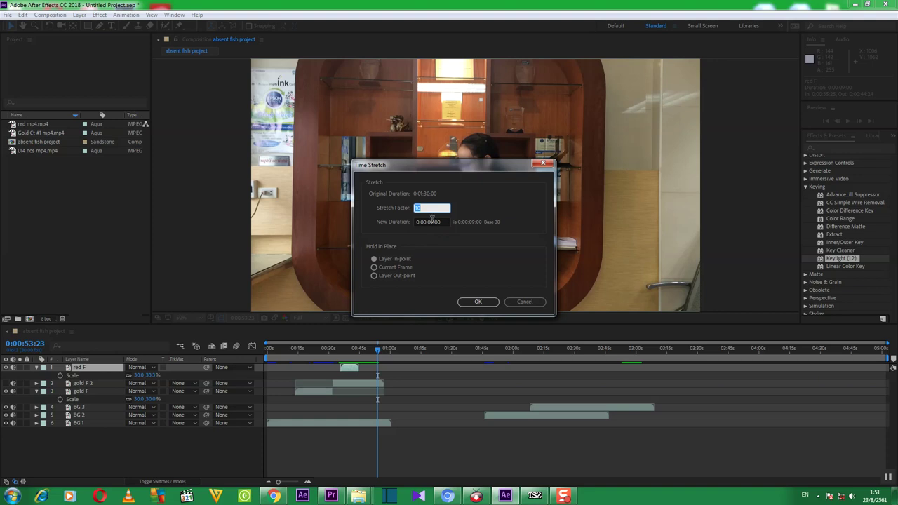
pyautogui.write('20')
pyautogui.click(479, 302)
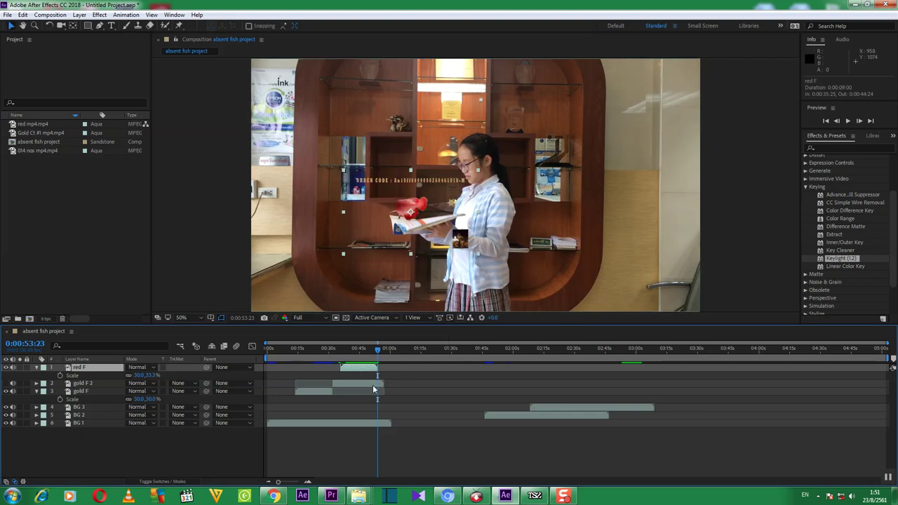
# Step: Preview the red fish section from 0:00:34:14 until past the end of the BG 1 layer
pyautogui.click(337, 348)
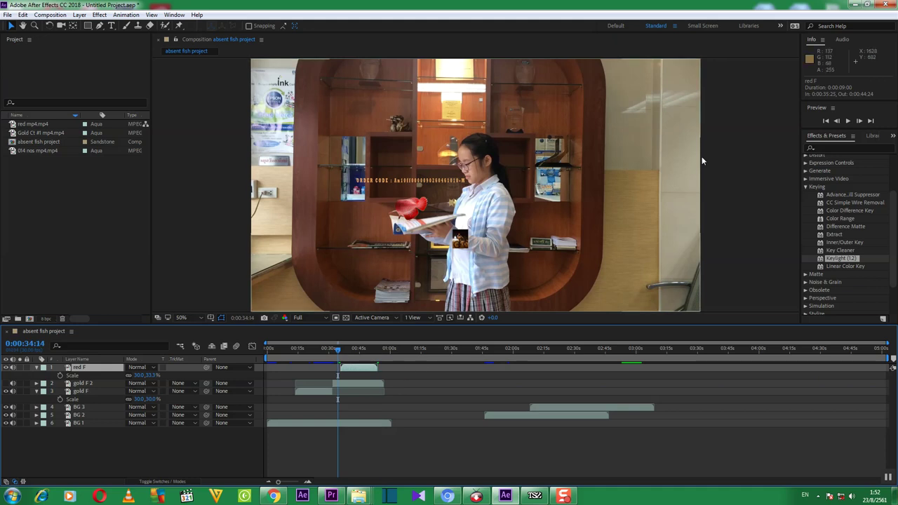
pyautogui.click(848, 121)
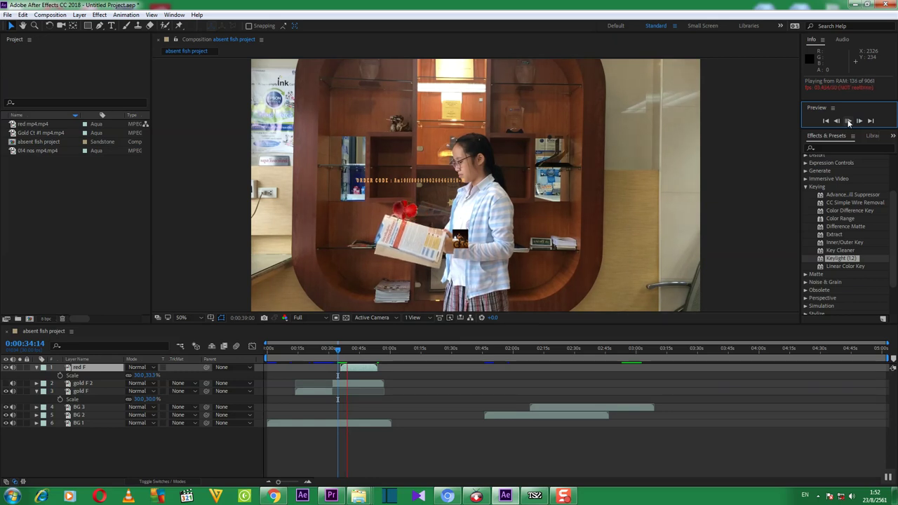
pyautogui.click(848, 121)
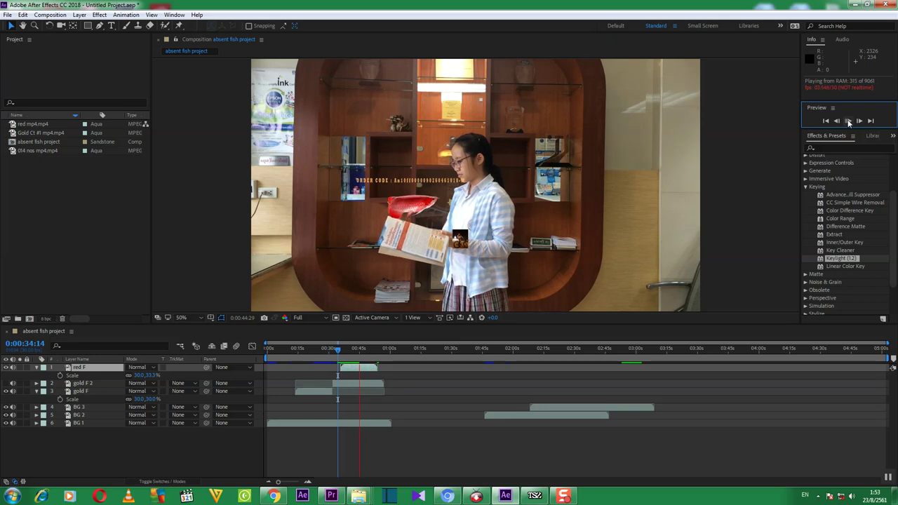
pyautogui.click(849, 122)
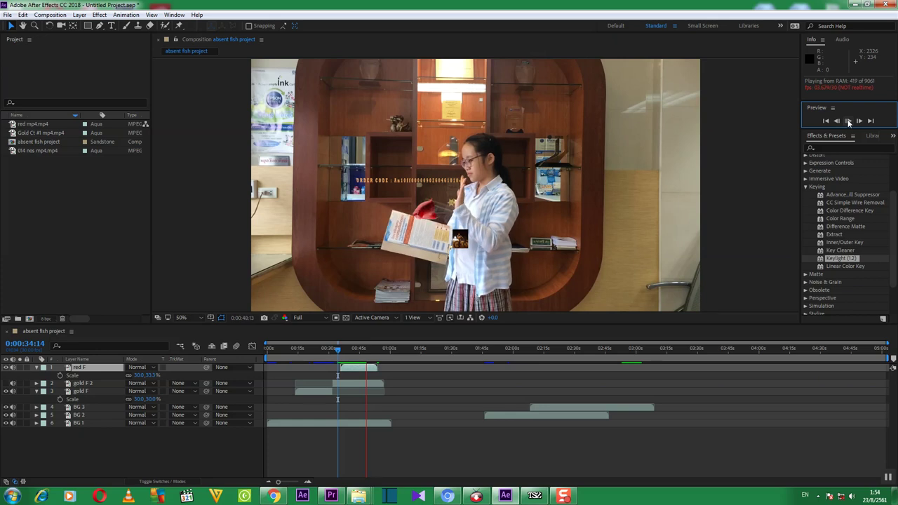
pyautogui.click(849, 121)
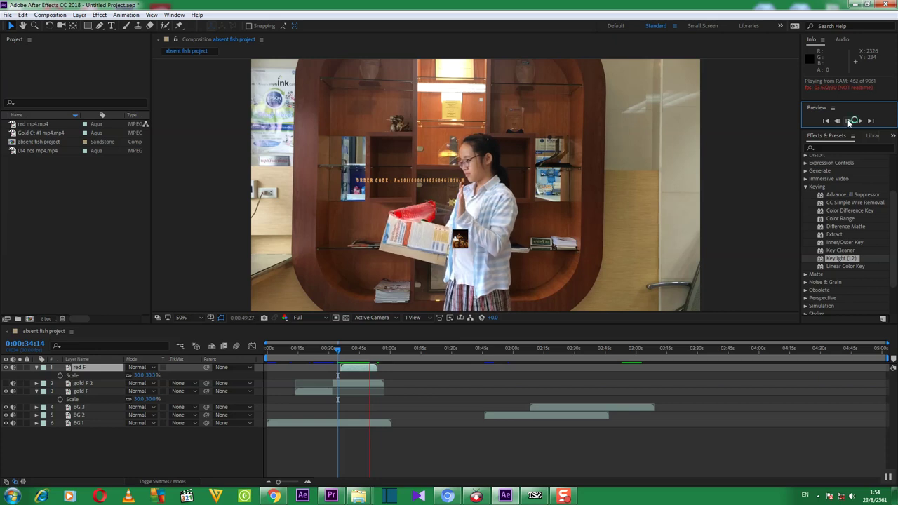
pyautogui.click(849, 121)
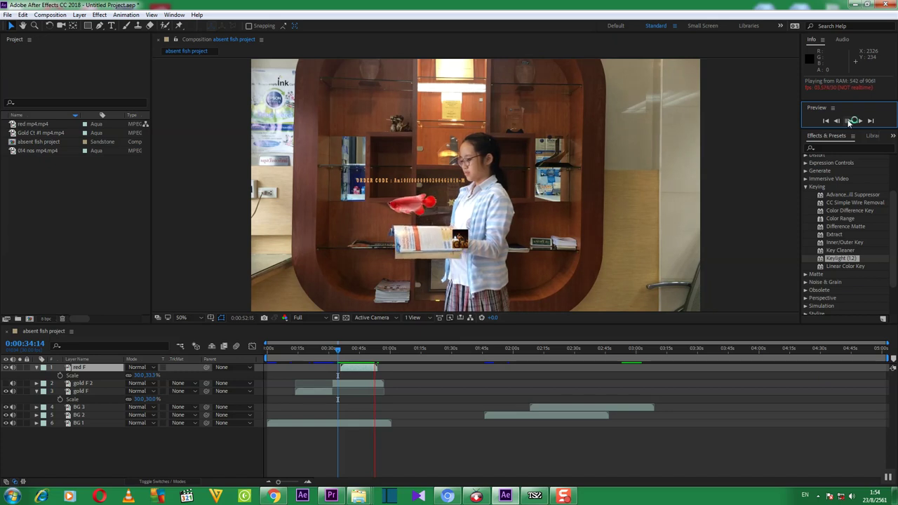
pyautogui.click(848, 121)
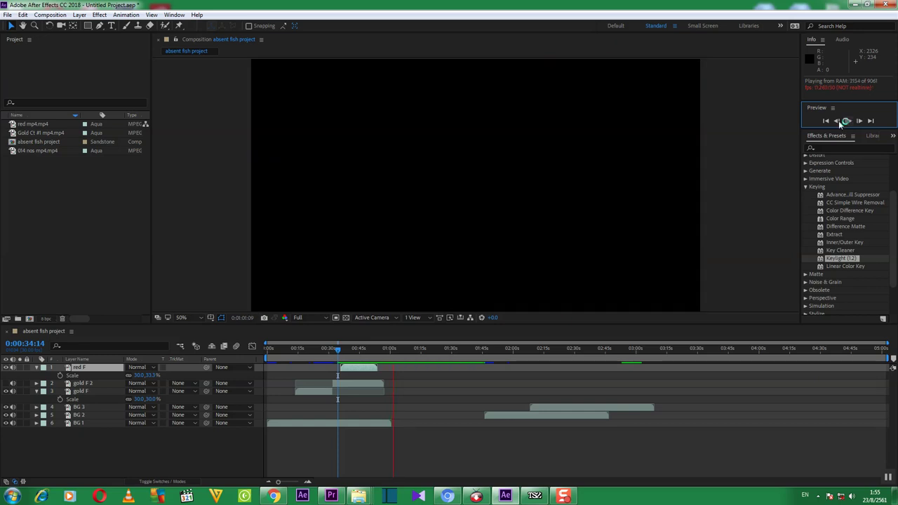
# Step: Delete the unused BG 2 and BG 3 layers and move the current time to 0:01:00:22, just past BG 1
pyautogui.click(394, 351)
pyautogui.moveTo(395, 352); pyautogui.dragTo(391, 350)
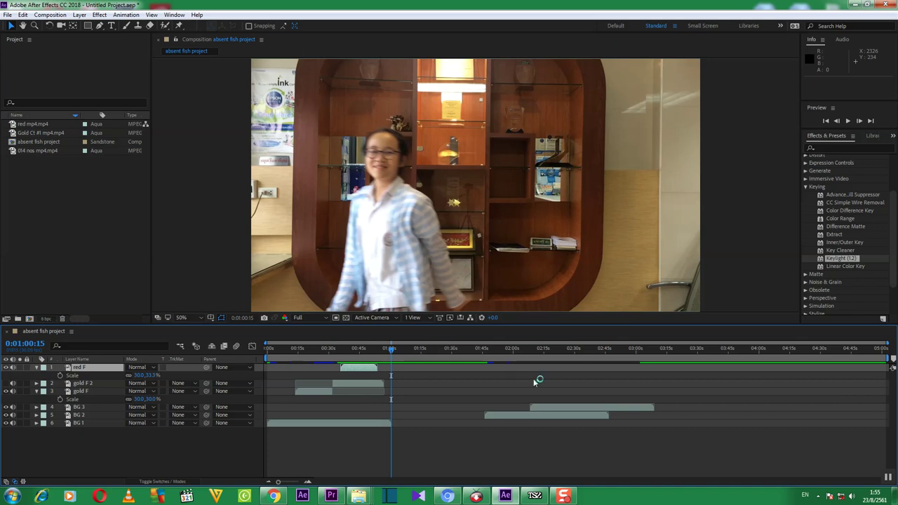
pyautogui.click(567, 416)
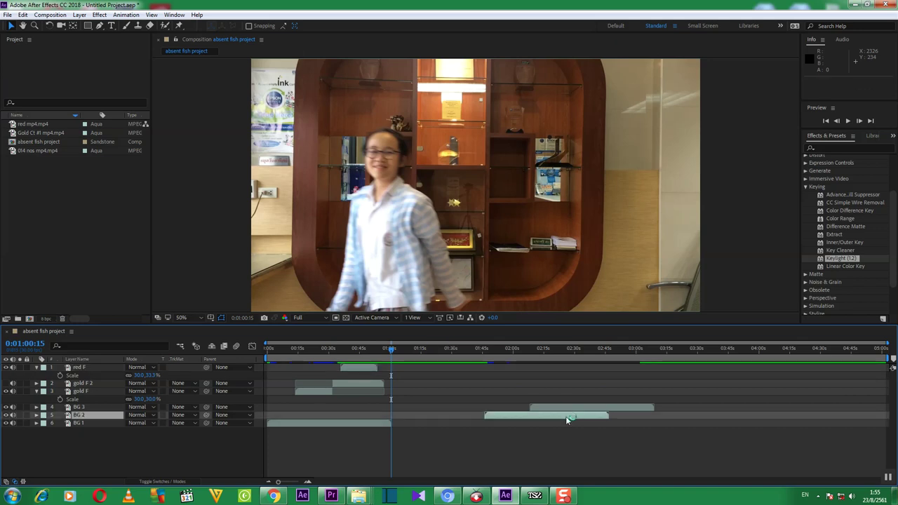
pyautogui.press('Delete')
pyautogui.click(568, 408)
pyautogui.press('Delete')
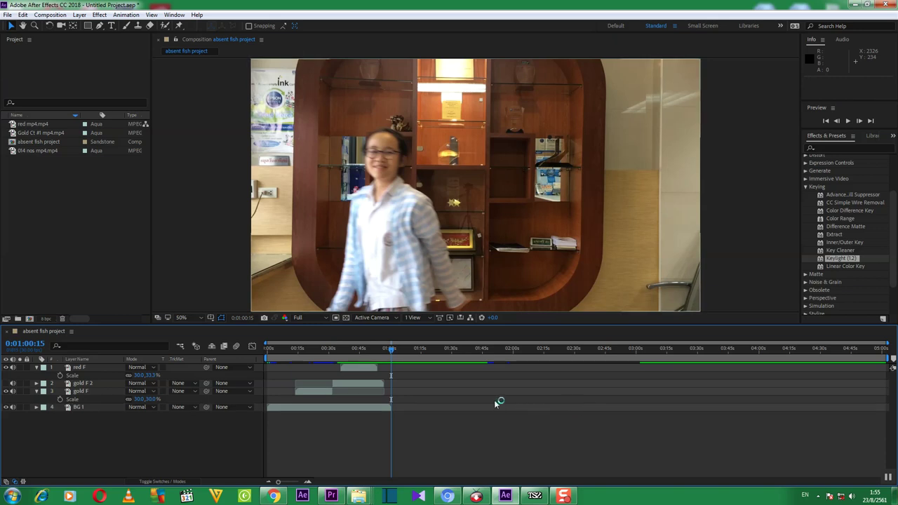
pyautogui.click(392, 350)
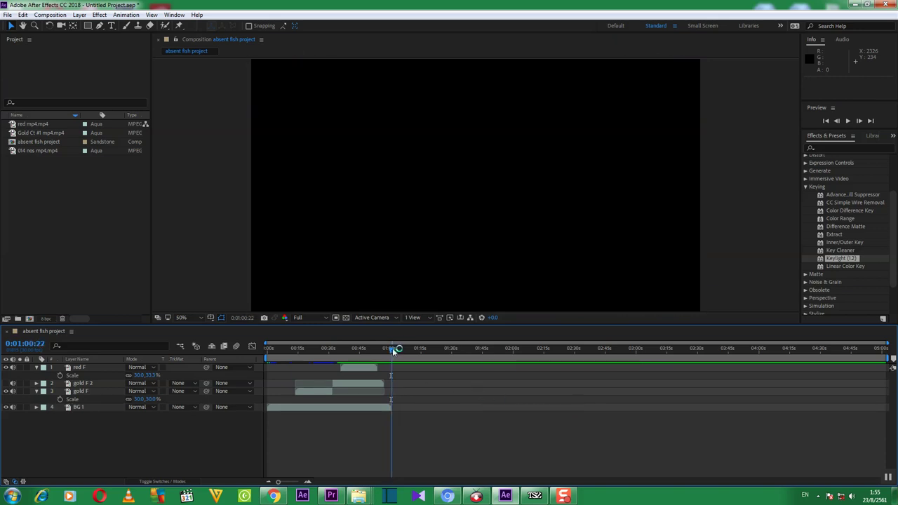
# Step: Step frame by frame around the end of the BG 1 layer and set the current time to its last frame, 0:01:00:18
pyautogui.moveTo(394, 349); pyautogui.dragTo(391, 351)
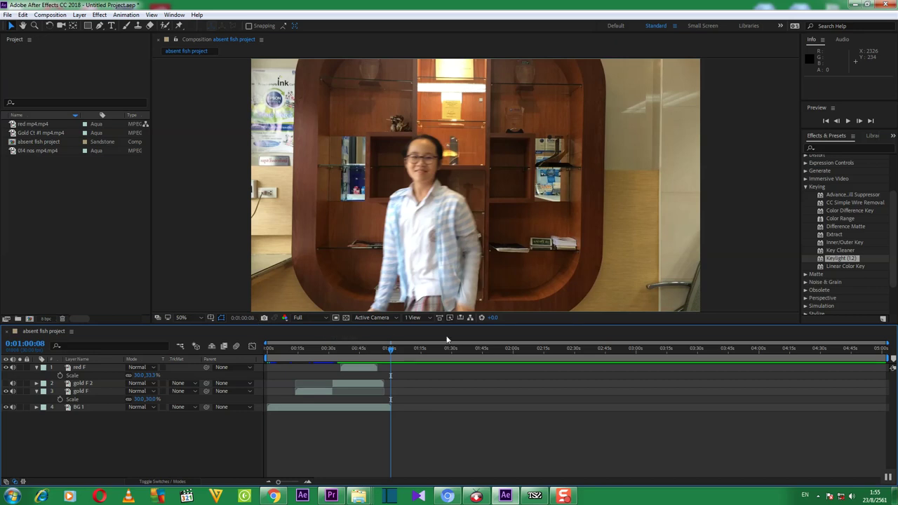
pyautogui.click(860, 121)
pyautogui.click(860, 122)
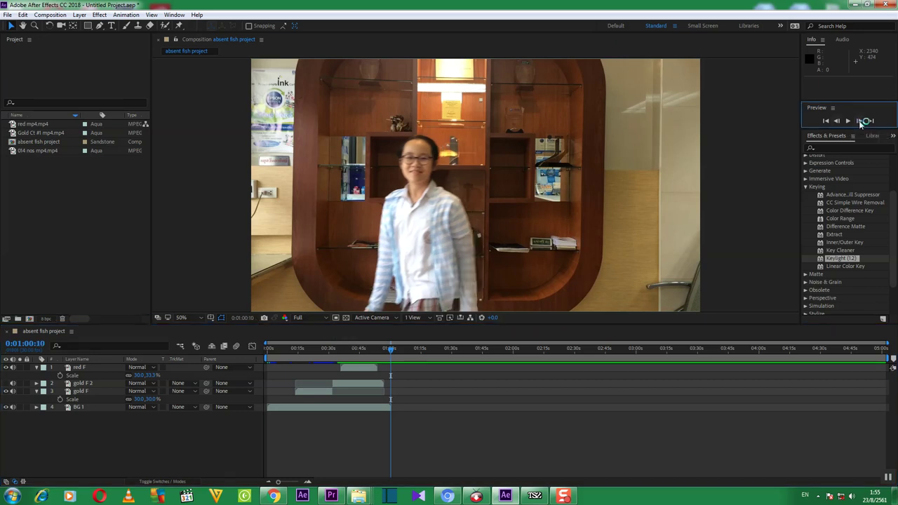
pyautogui.click(860, 122)
pyautogui.click(860, 121)
pyautogui.click(860, 121)
pyautogui.click(859, 122)
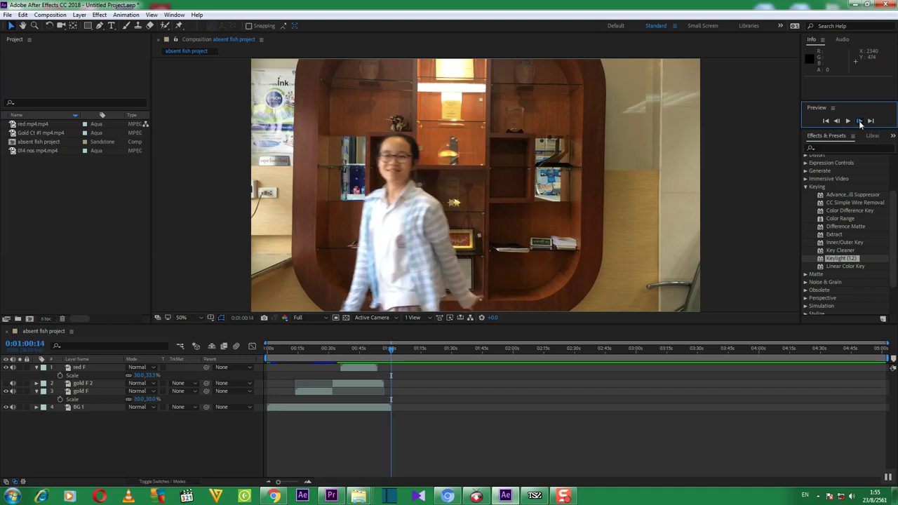
pyautogui.click(860, 121)
pyautogui.click(860, 122)
pyautogui.click(860, 122)
pyautogui.click(860, 121)
pyautogui.click(860, 122)
pyautogui.click(860, 121)
pyautogui.click(860, 122)
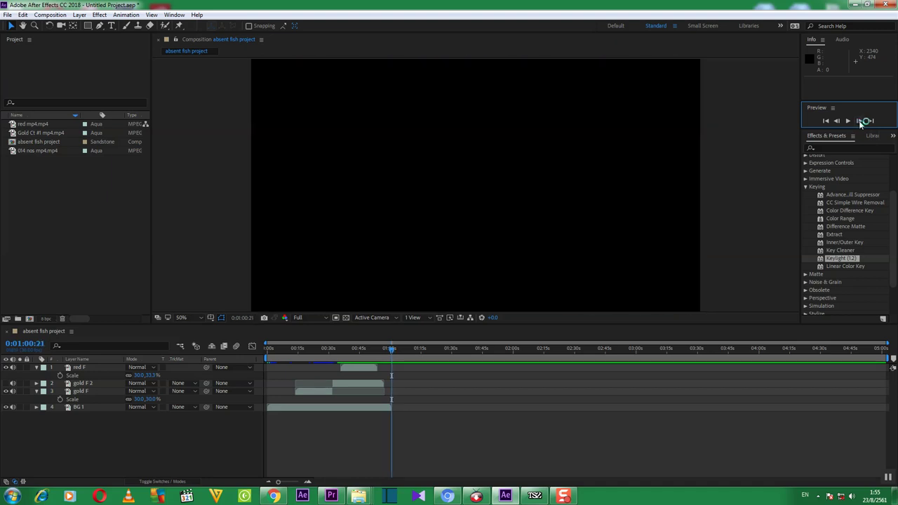
pyautogui.click(837, 120)
pyautogui.click(838, 121)
pyautogui.click(838, 121)
pyautogui.click(838, 121)
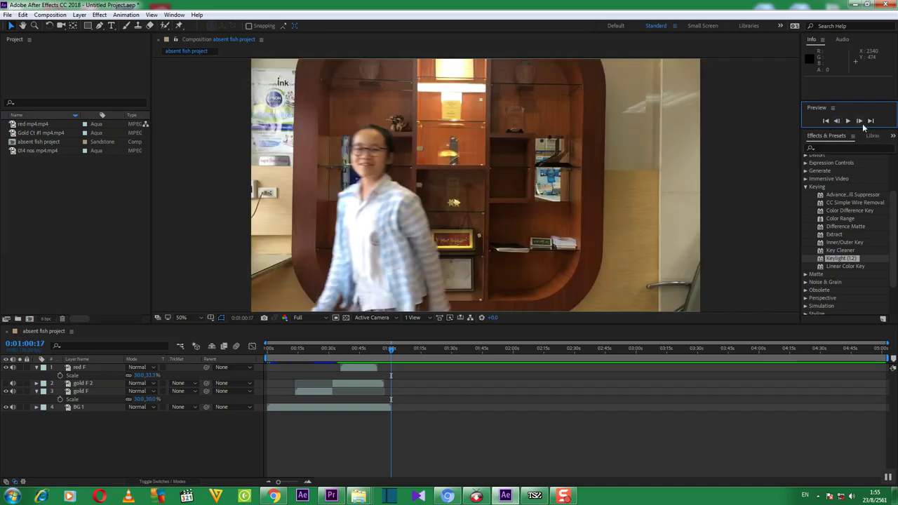
pyautogui.click(860, 121)
pyautogui.click(859, 121)
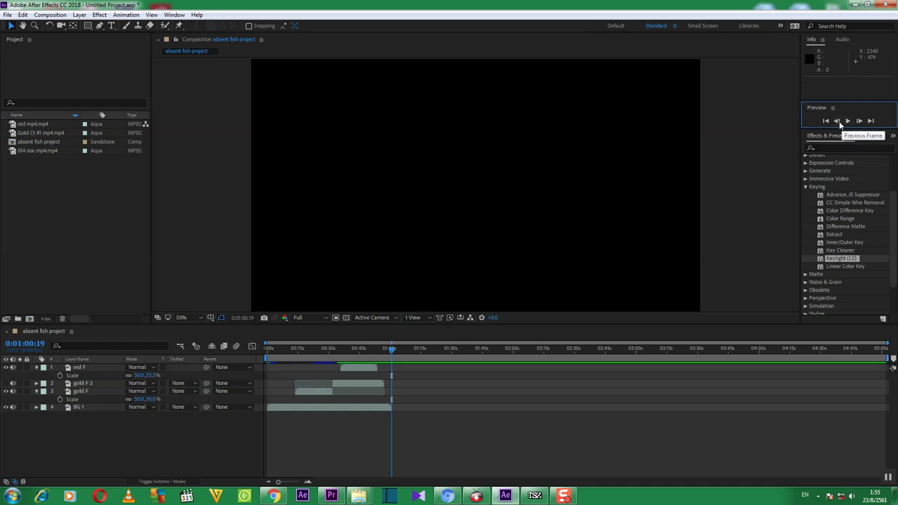
pyautogui.click(837, 121)
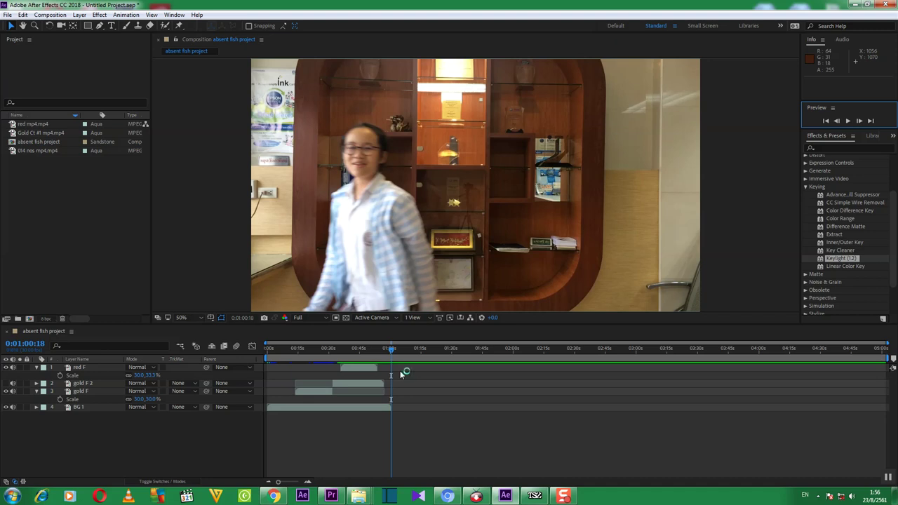
# Step: End the work area at 0:01:00:18, trim the composition to it, and check the first and last frames
pyautogui.press('n')
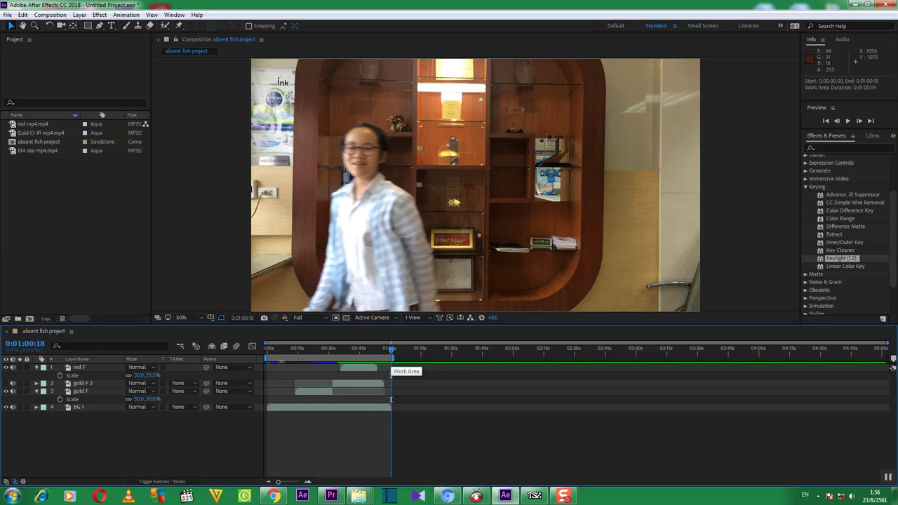
pyautogui.rightClick(349, 363)
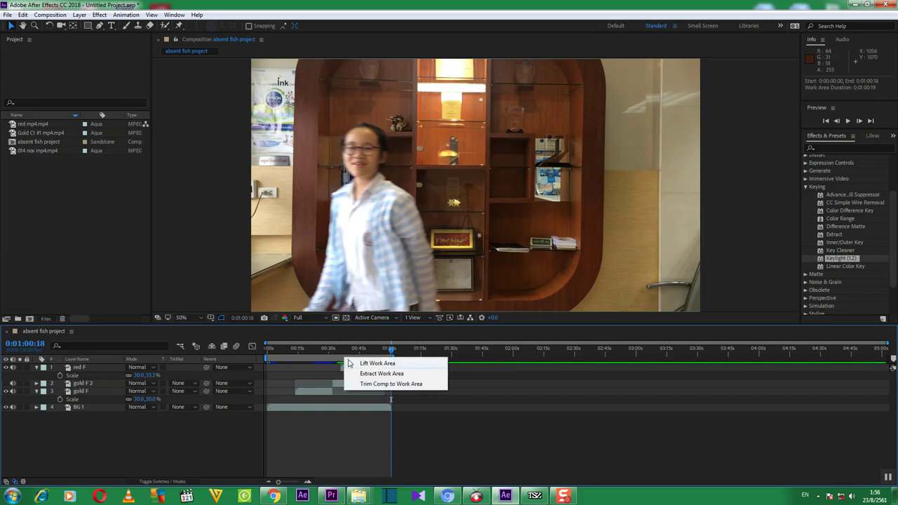
pyautogui.click(391, 384)
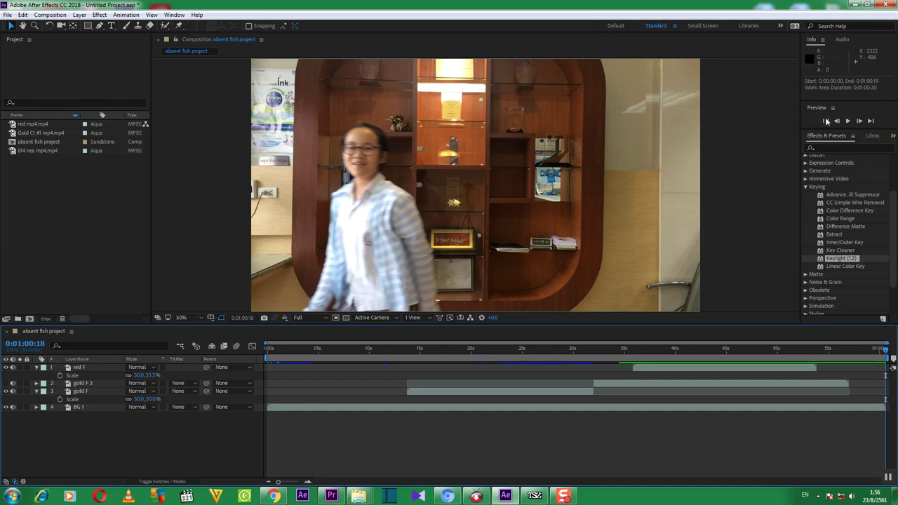
pyautogui.click(825, 121)
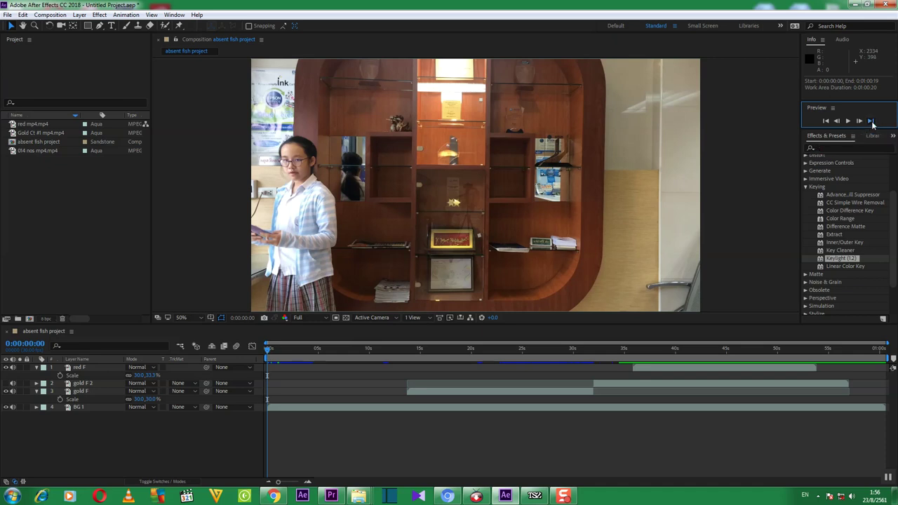
pyautogui.click(870, 121)
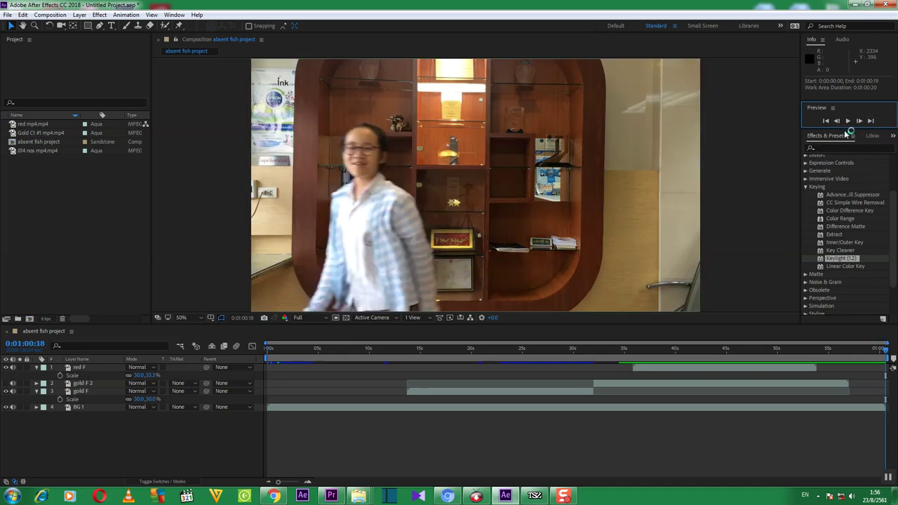
# Step: Set the preview resolution to Quarter and play the composition from the start until 0:00:37:13
pyautogui.click(827, 121)
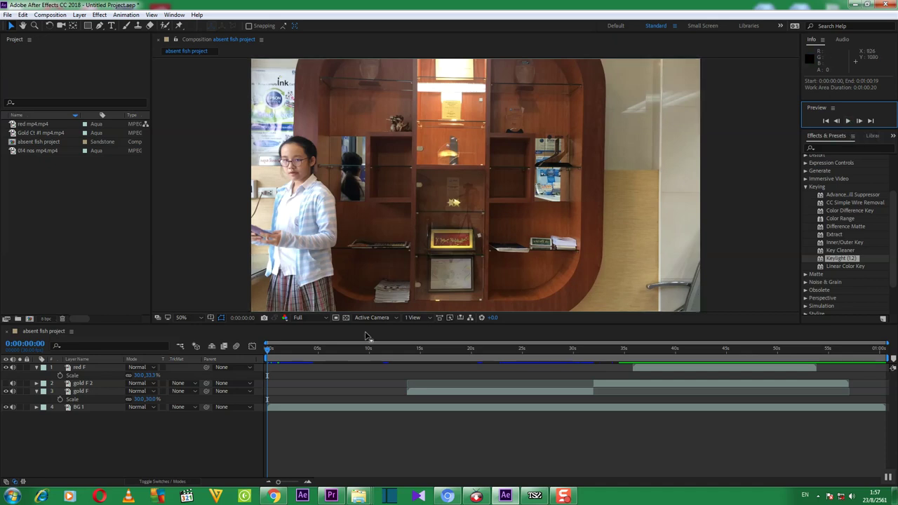
pyautogui.click(302, 317)
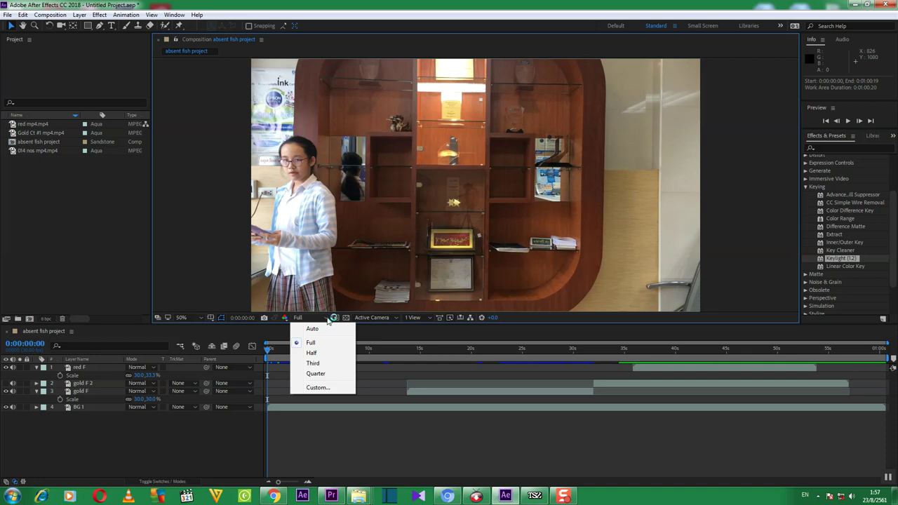
pyautogui.click(315, 373)
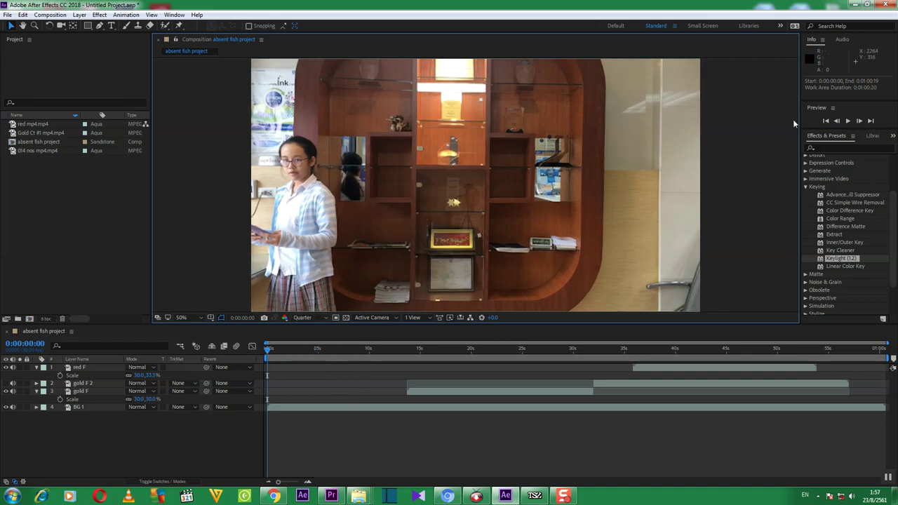
pyautogui.click(847, 121)
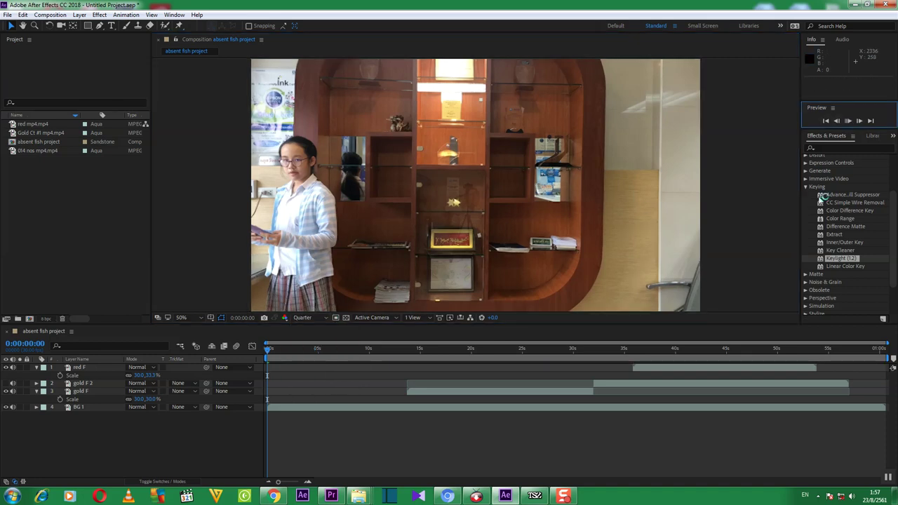
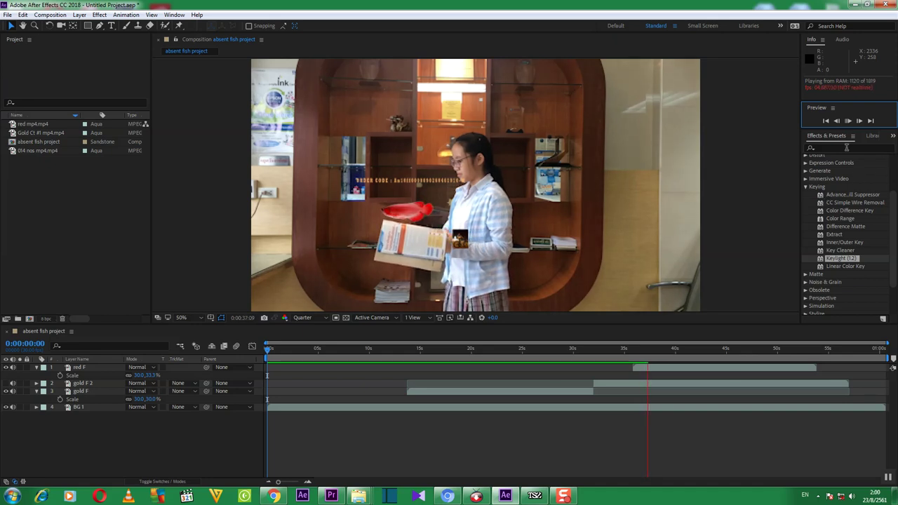
pyautogui.click(848, 121)
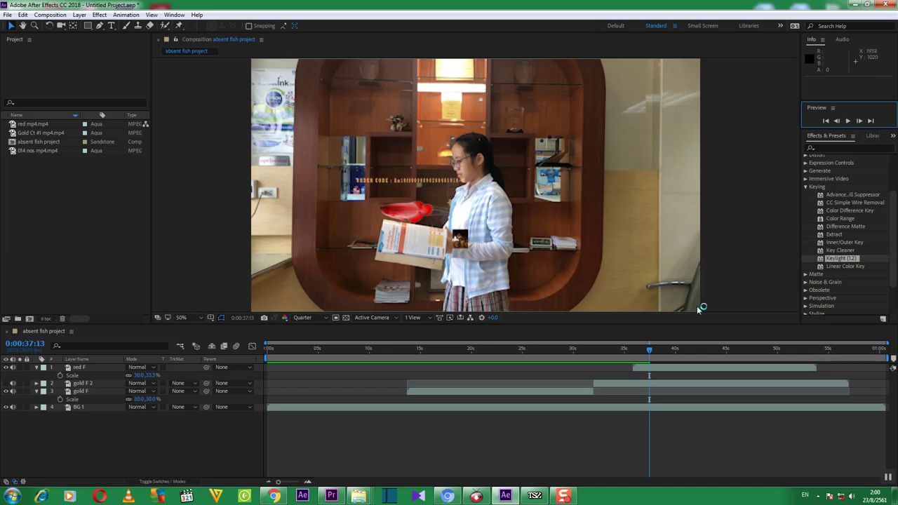
# Step: Make the gold F 2 layer visible again and move the current time to 0:00:33:08
pyautogui.moveTo(649, 350); pyautogui.dragTo(607, 364)
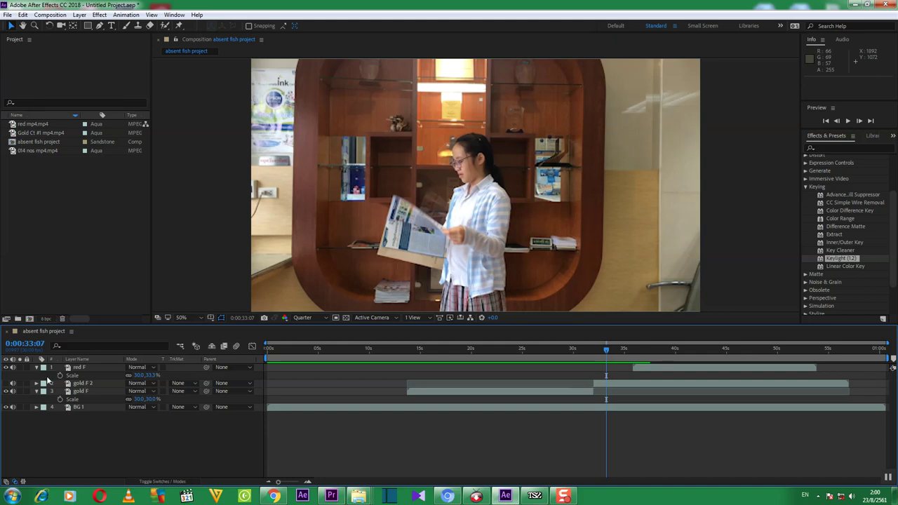
pyautogui.click(11, 383)
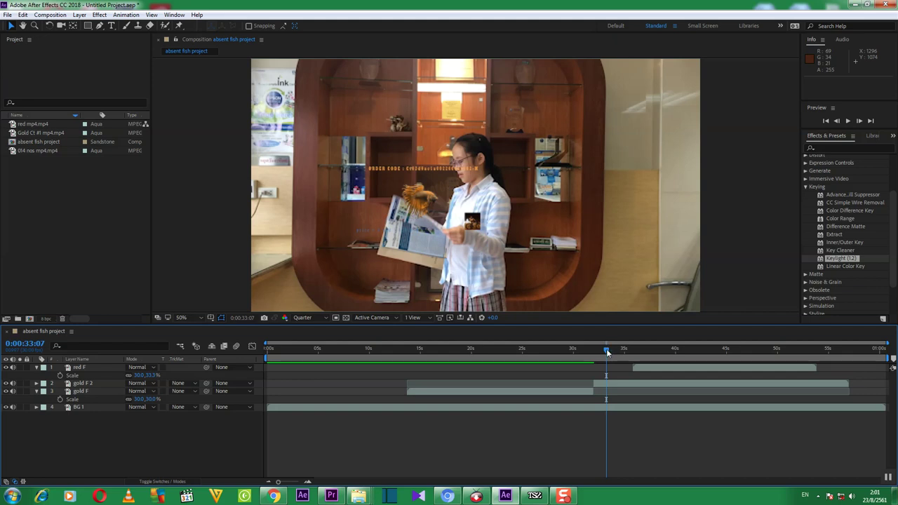
pyautogui.moveTo(606, 352); pyautogui.dragTo(608, 352)
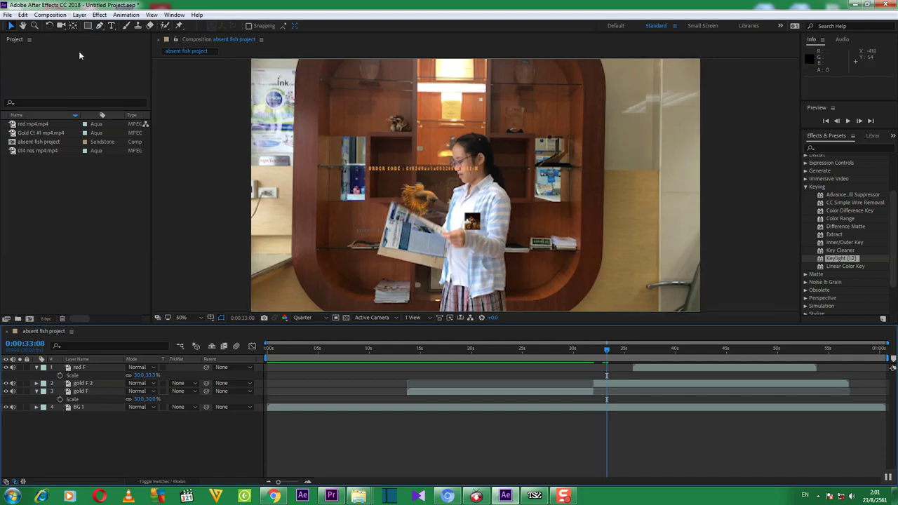
# Step: Try splitting the layers at 0:00:33:08 without selecting one, and undo the split
pyautogui.click(23, 15)
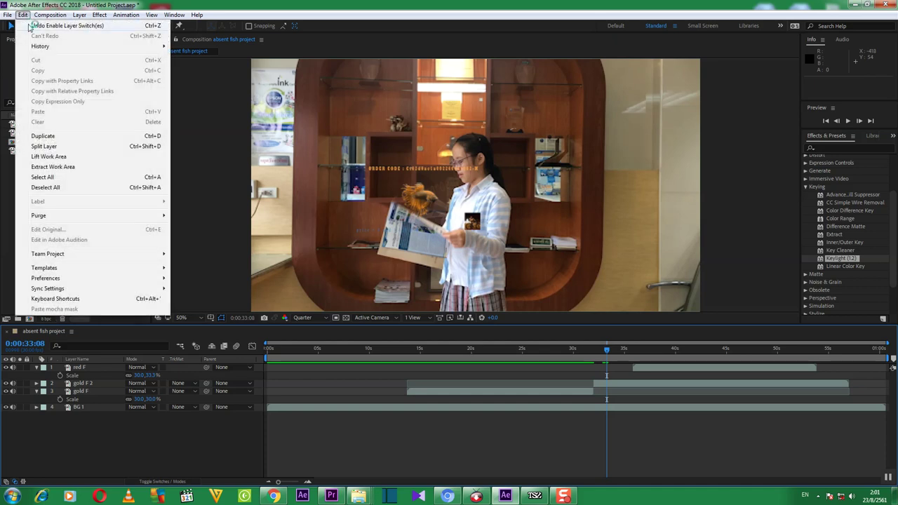
pyautogui.click(44, 146)
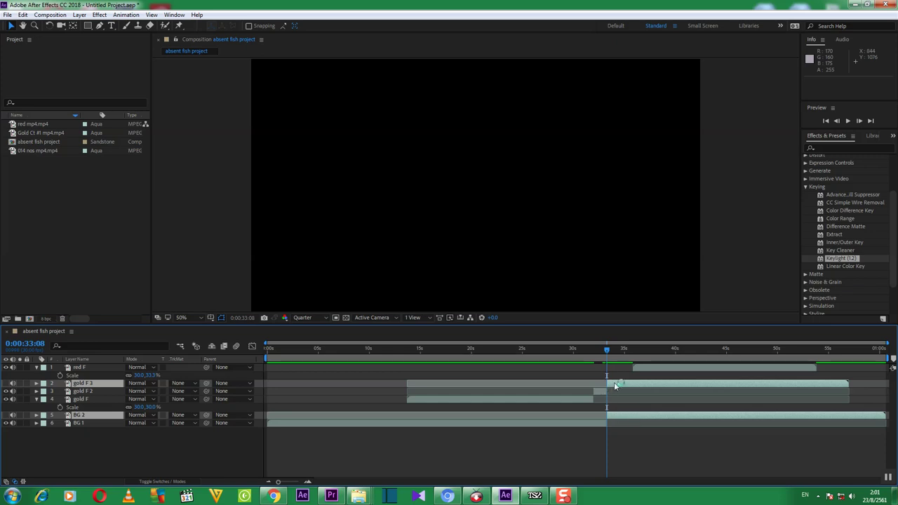
pyautogui.hotkey('ctrl', 'z')
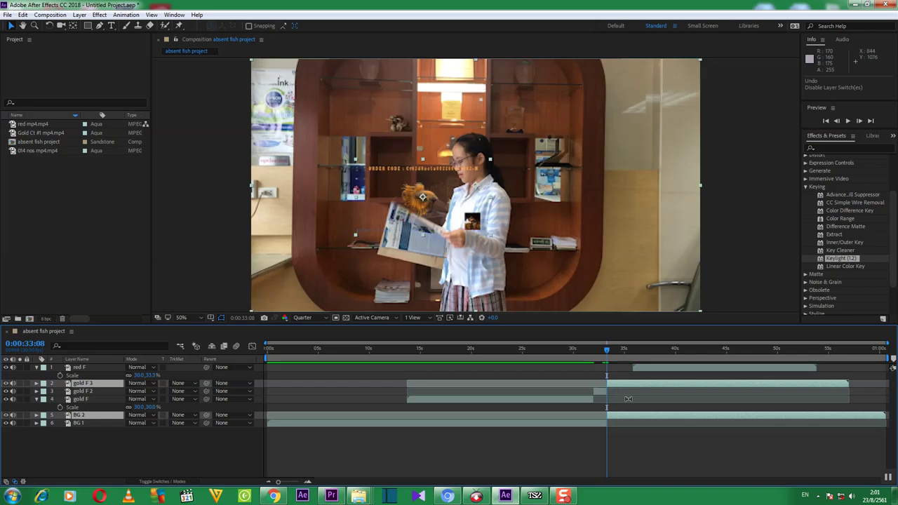
pyautogui.hotkey('ctrl', 'z')
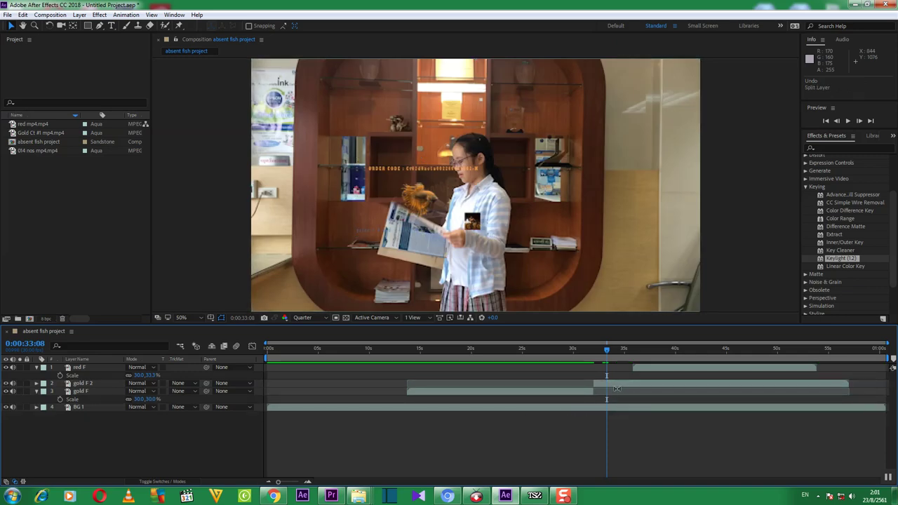
# Step: Split only the gold F 2 layer at 0:00:33:08, hide the part after the split, and scrub across the cut to check it
pyautogui.click(618, 384)
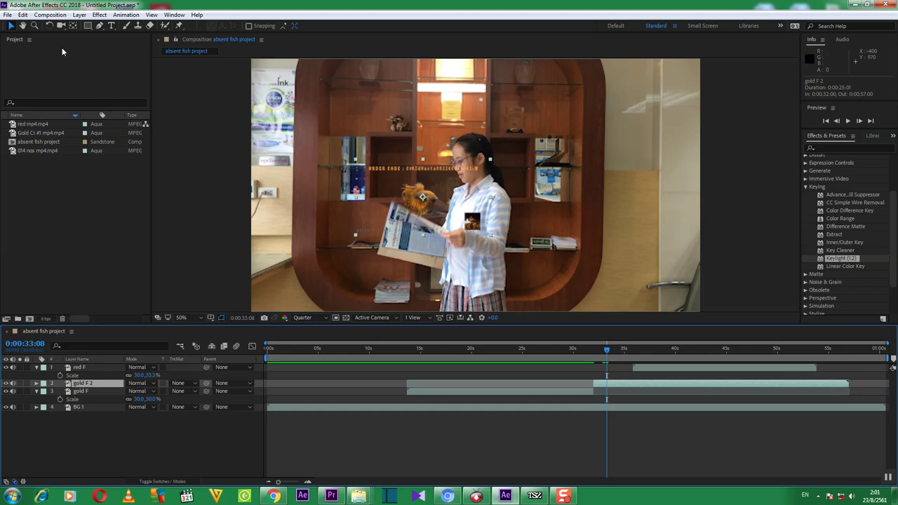
pyautogui.click(26, 15)
pyautogui.click(44, 146)
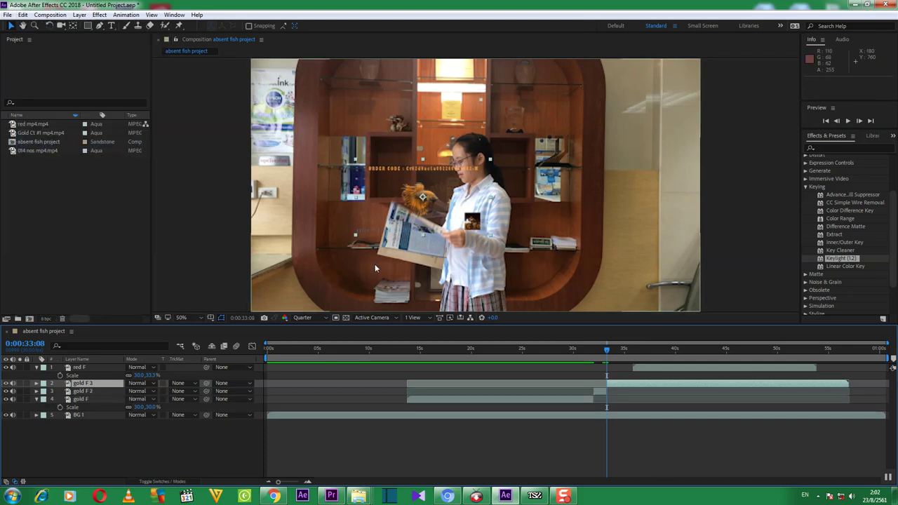
pyautogui.click(6, 384)
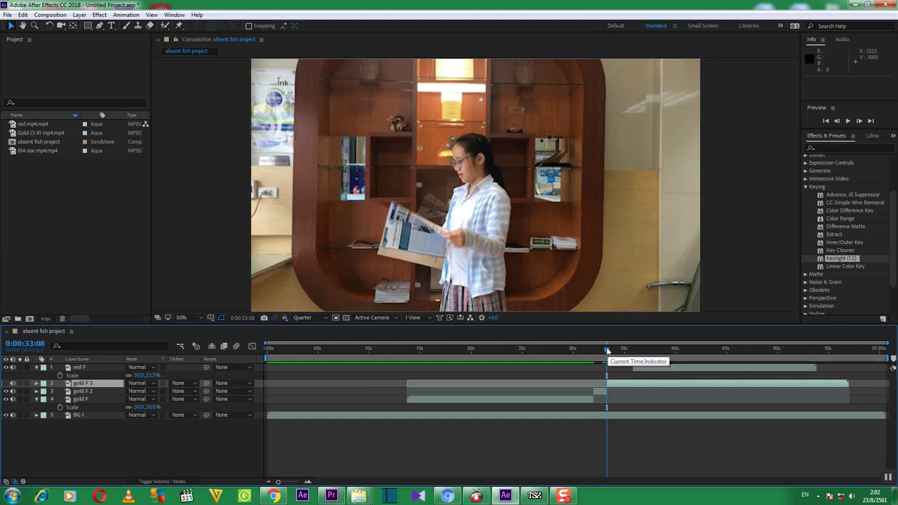
pyautogui.moveTo(608, 350); pyautogui.dragTo(589, 354)
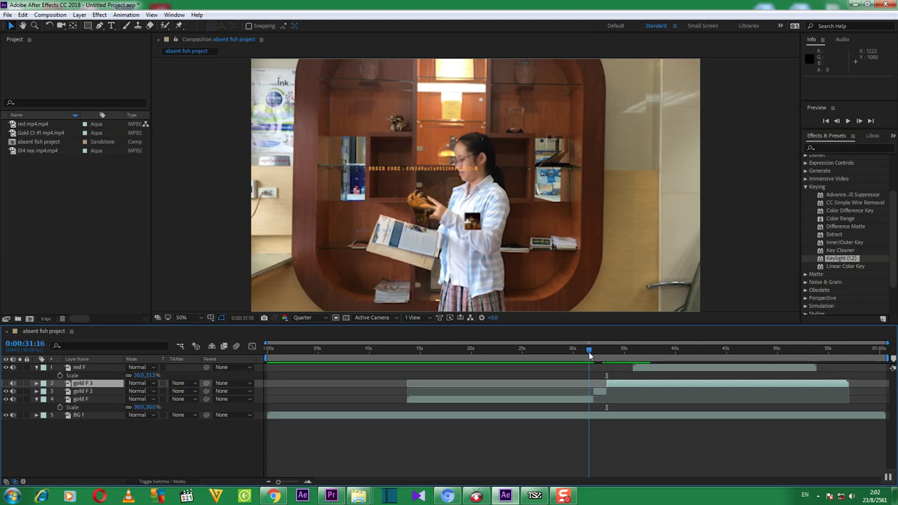
pyautogui.moveTo(589, 351); pyautogui.dragTo(616, 360)
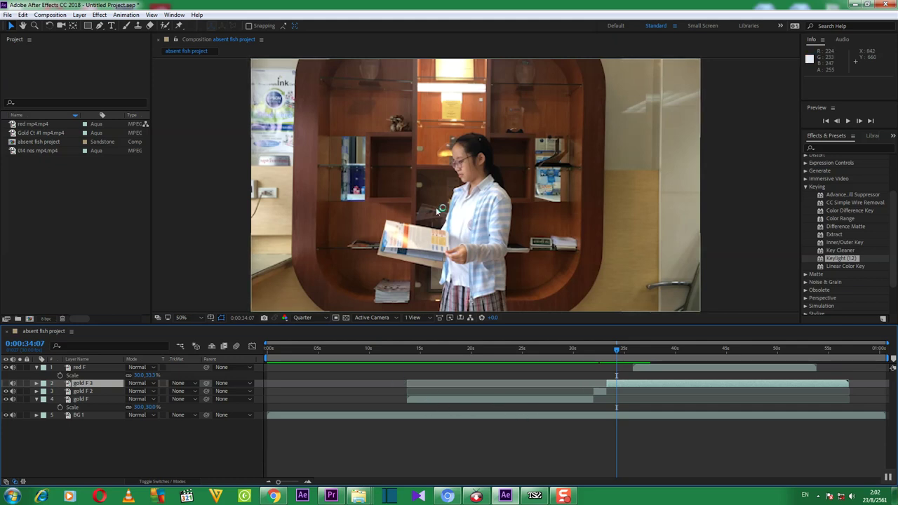
pyautogui.moveTo(617, 353); pyautogui.dragTo(498, 369)
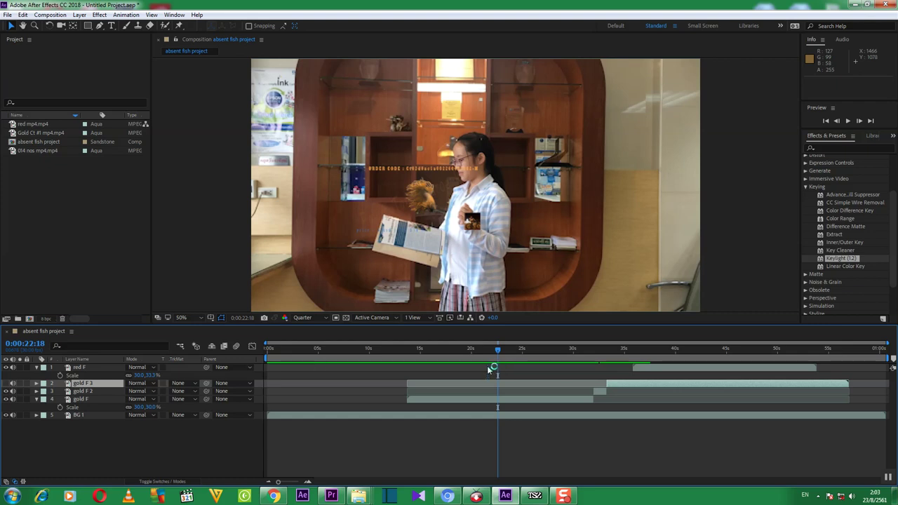
# Step: Import the "travel" MP3 music file (1.33 mins for use) from the study BG-remover project folder into the project
pyautogui.rightClick(88, 181)
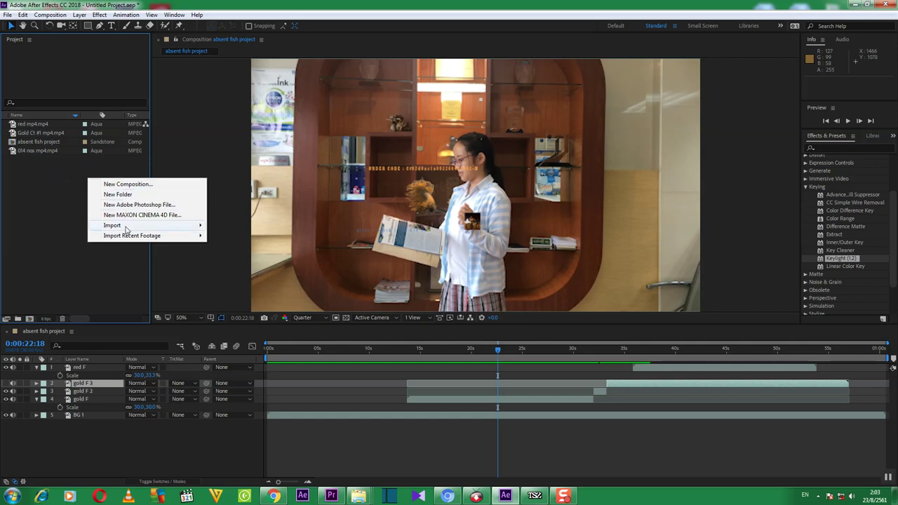
pyautogui.moveTo(184, 225)
pyautogui.click(236, 227)
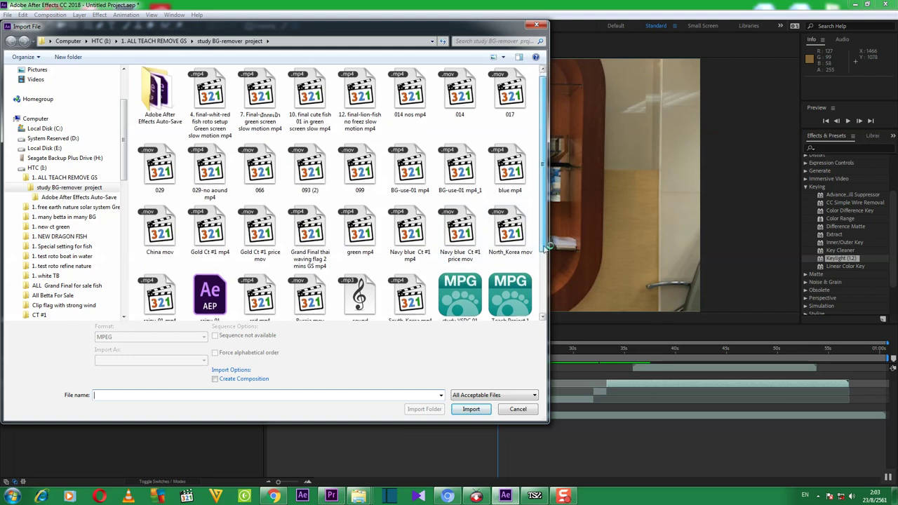
pyautogui.scroll(-2, 548, 246)
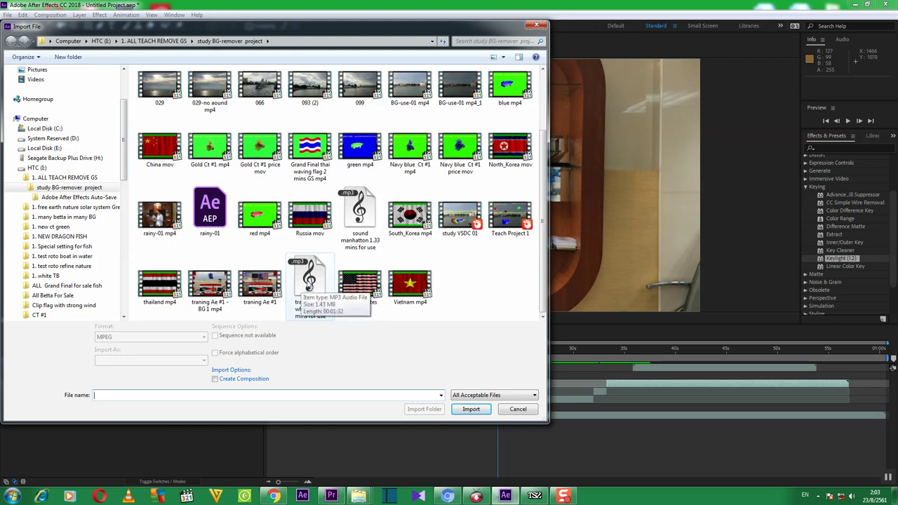
pyautogui.click(306, 288)
pyautogui.click(456, 410)
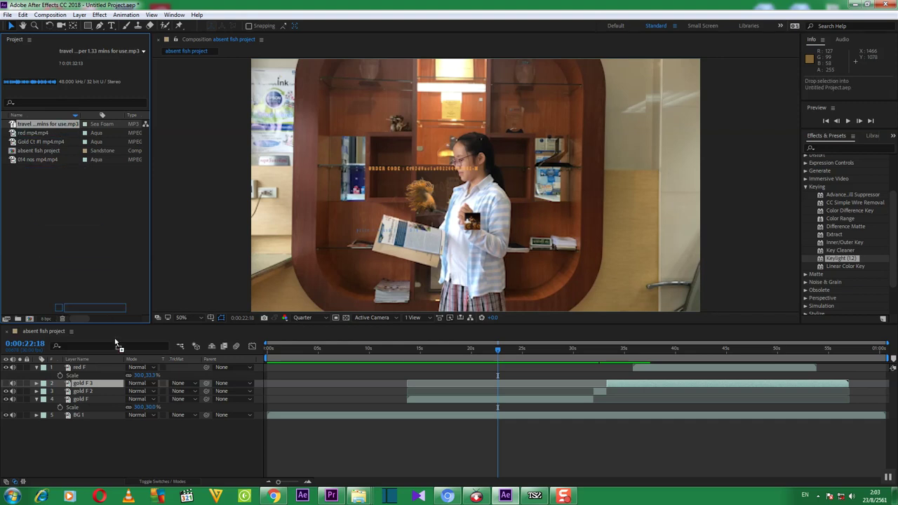
# Step: Add the travel MP3 to the absent fish project composition beneath the BG 1 layer and preview from the first frame
pyautogui.hotkey('ctrl', '/')
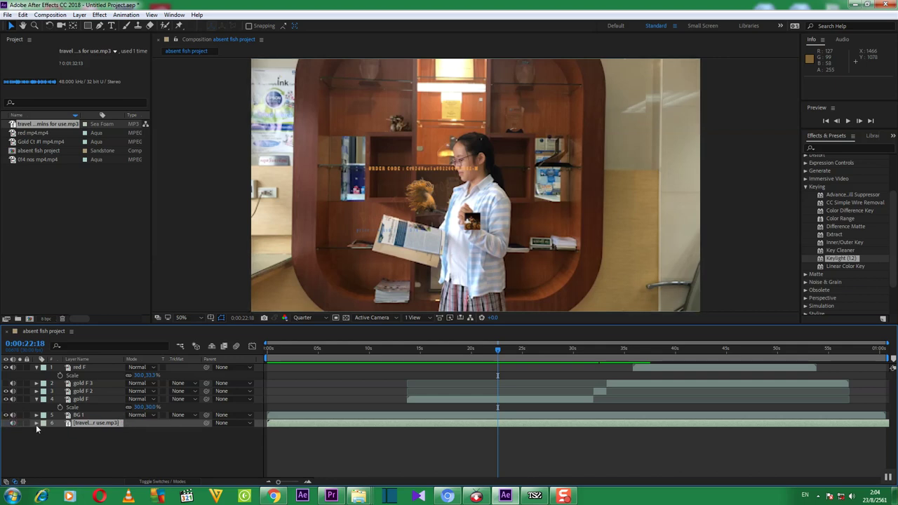
pyautogui.click(12, 424)
pyautogui.click(12, 425)
pyautogui.click(827, 122)
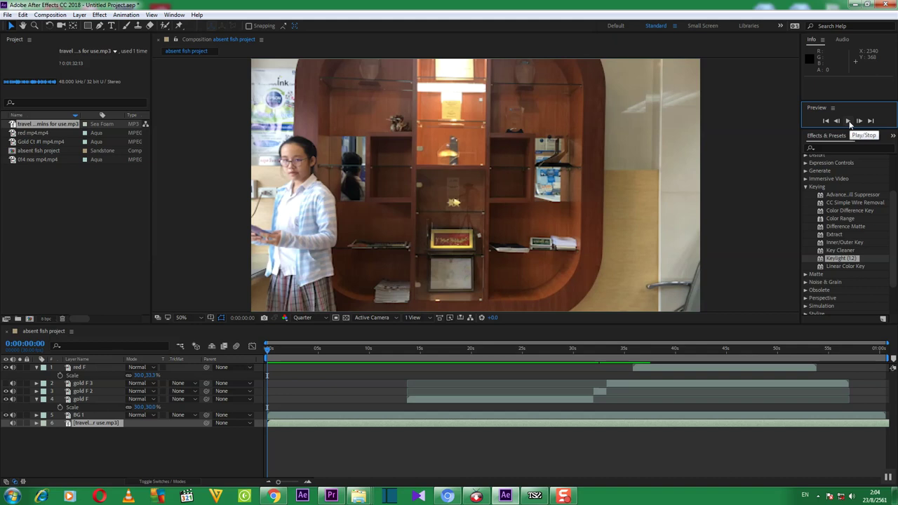
pyautogui.click(849, 123)
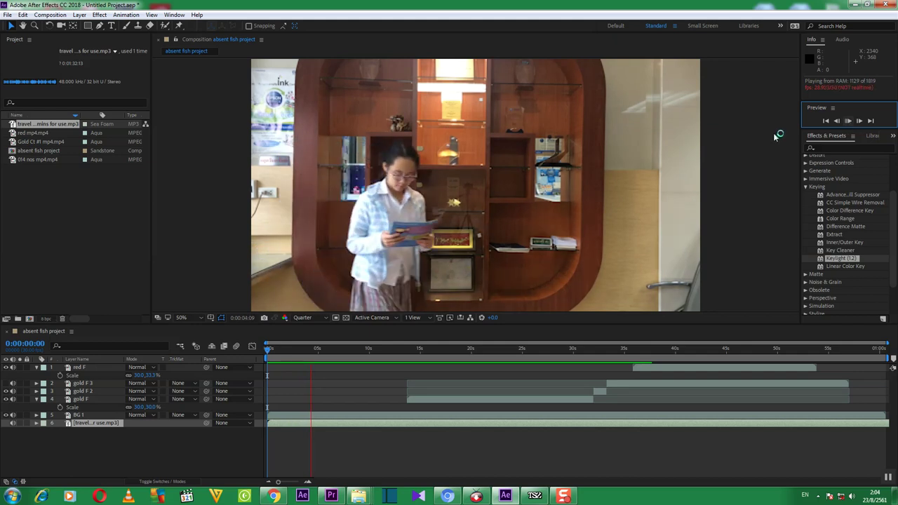
# Step: Mute the travel music layer during playback, stop the preview, and return to the first frame
pyautogui.click(11, 426)
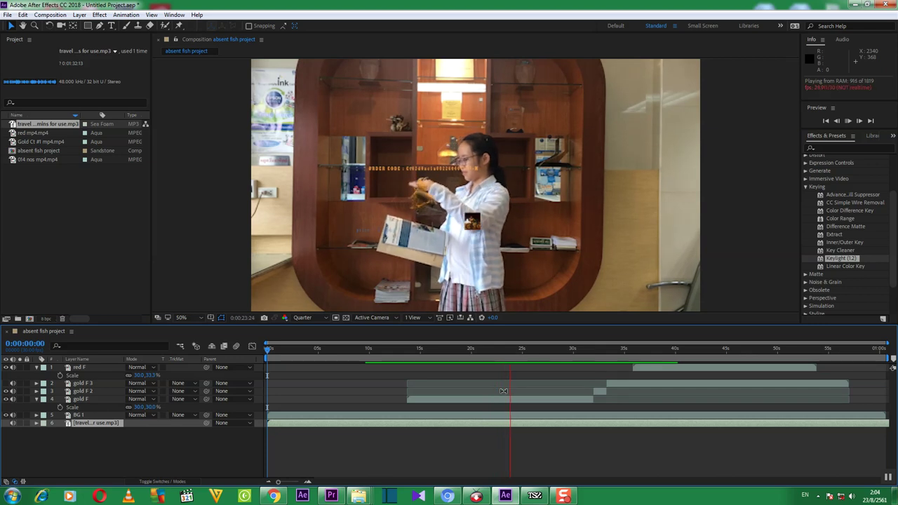
pyautogui.click(13, 422)
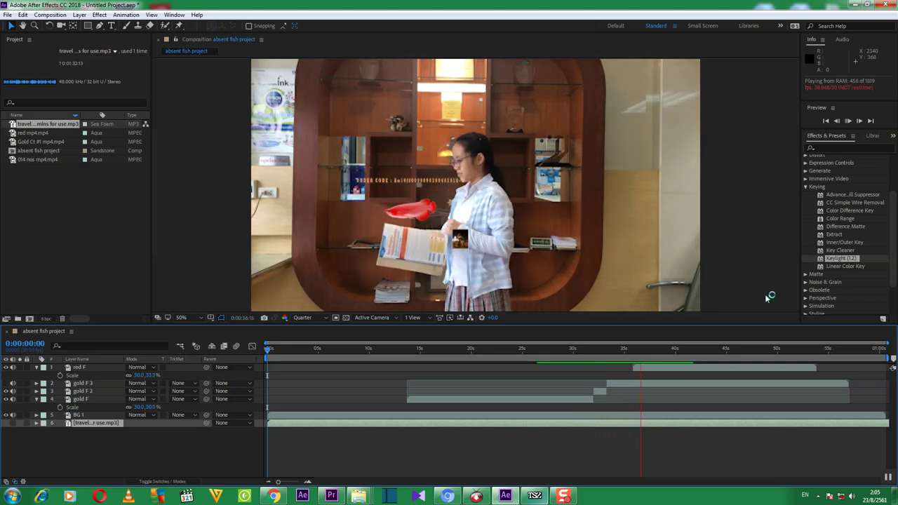
pyautogui.click(847, 121)
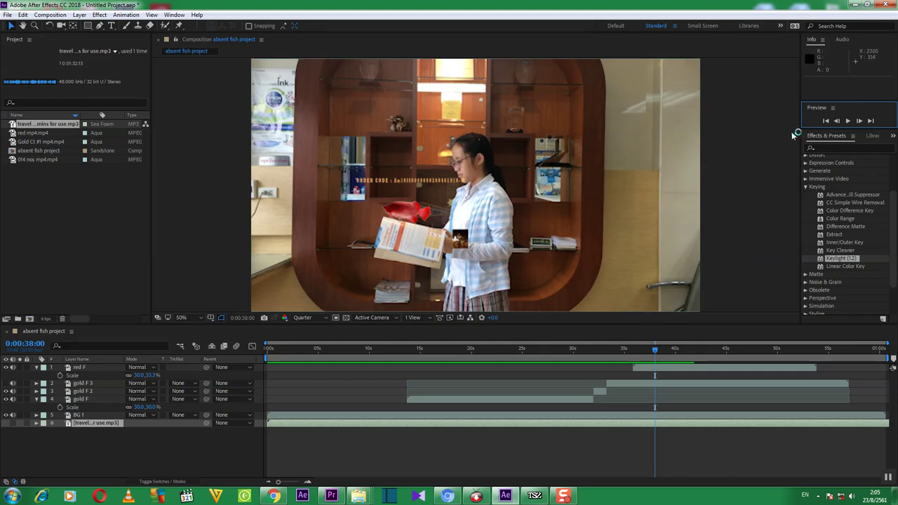
pyautogui.click(825, 120)
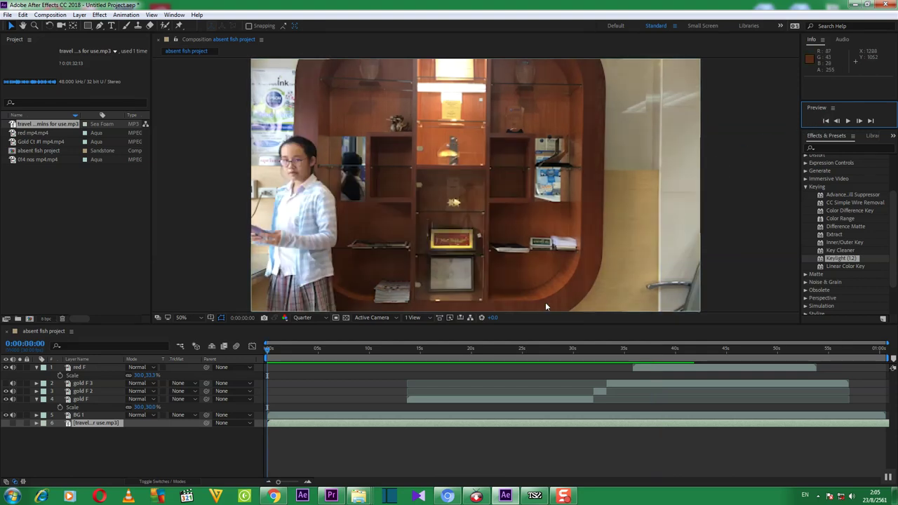
# Step: Add the absent fish project composition to the render queue and set its output format to QuickTime
pyautogui.click(7, 15)
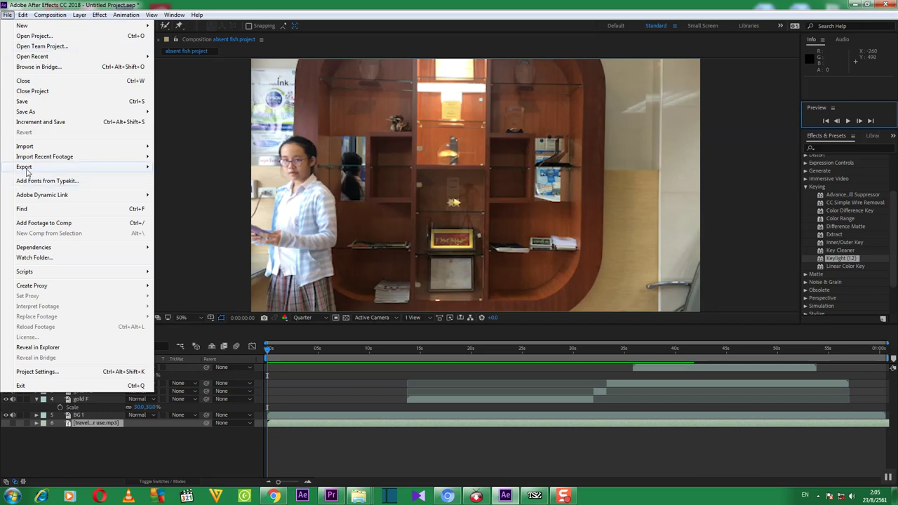
pyautogui.moveTo(29, 170)
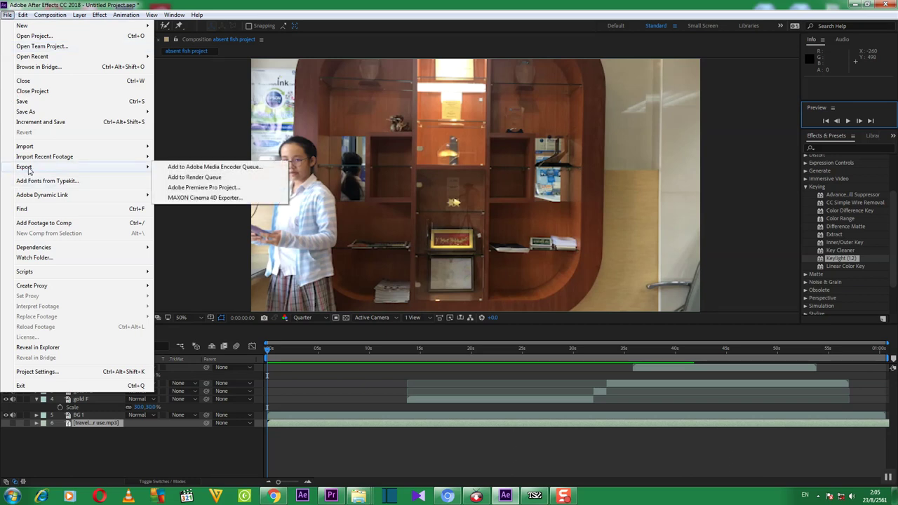
pyautogui.click(194, 180)
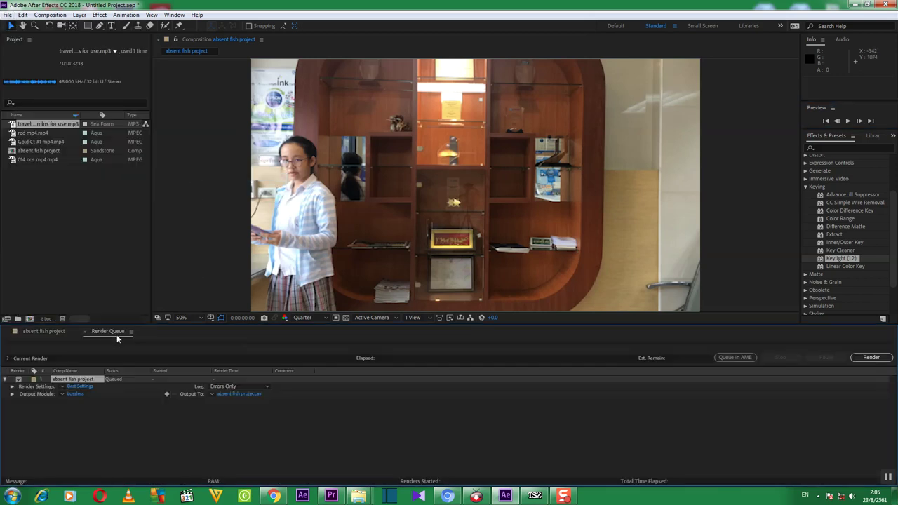
pyautogui.click(76, 394)
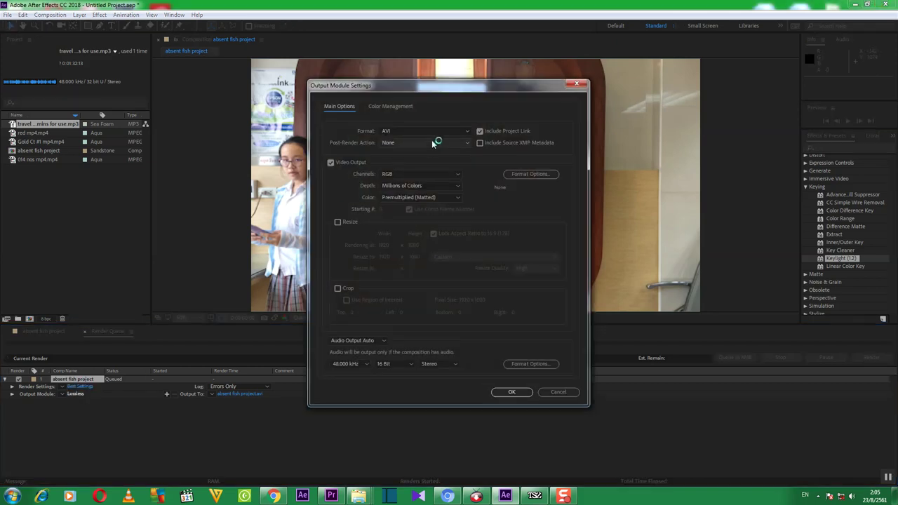
pyautogui.click(471, 133)
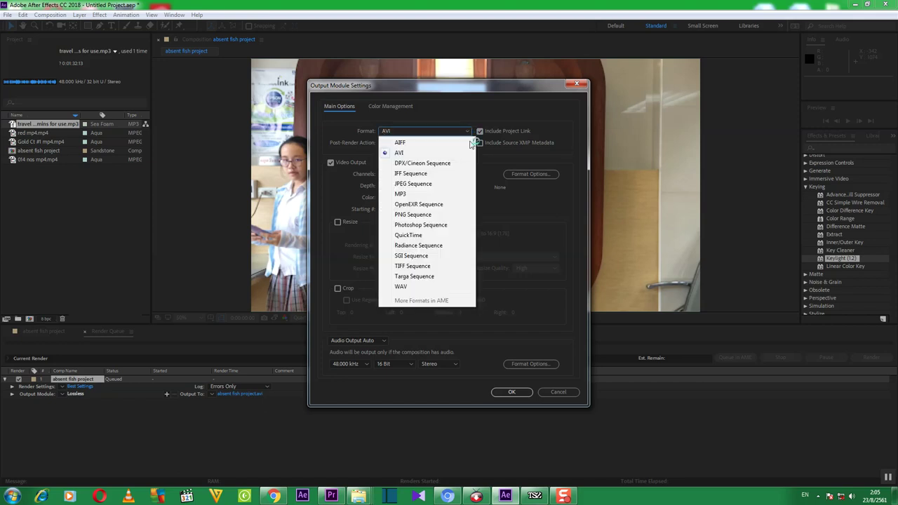
pyautogui.click(415, 235)
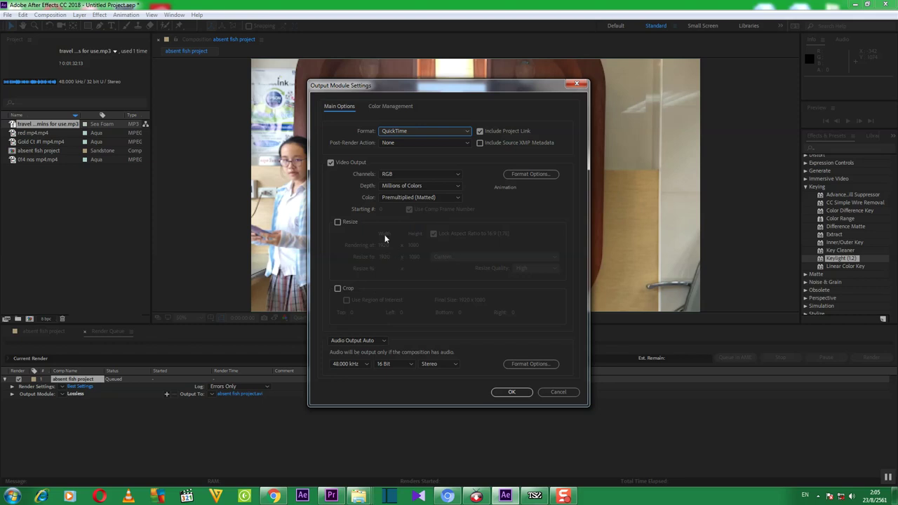
pyautogui.click(520, 391)
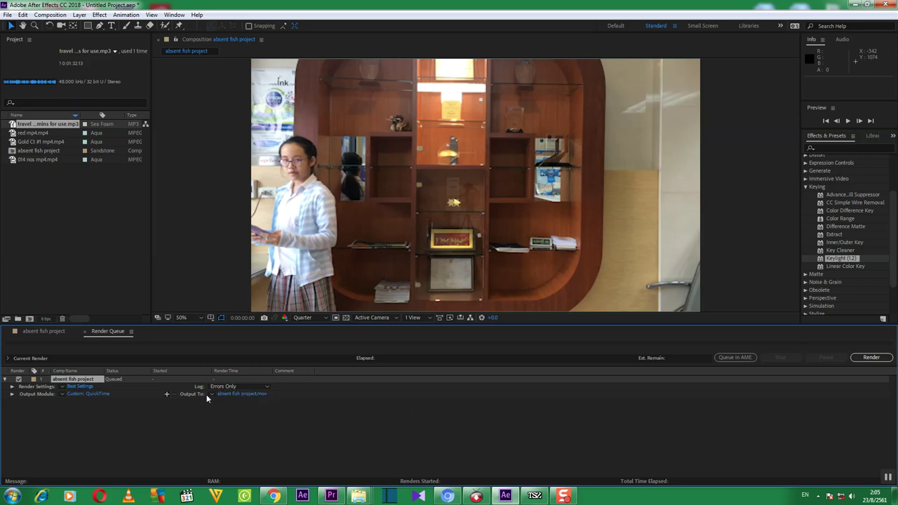
# Step: Set the output file to "absent fish project 01" in the study BG-remover project folder on HTC (I:) and render the composition
pyautogui.click(239, 393)
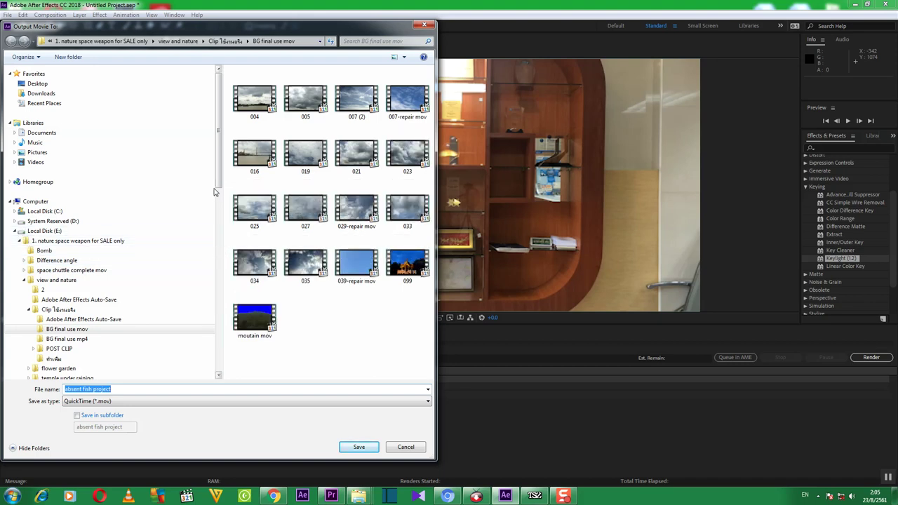
pyautogui.moveTo(217, 183); pyautogui.dragTo(227, 386)
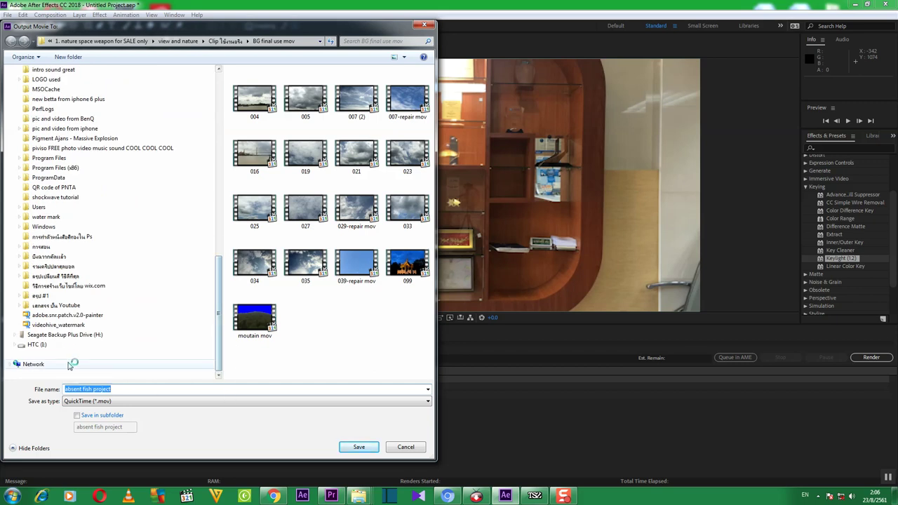
pyautogui.click(43, 345)
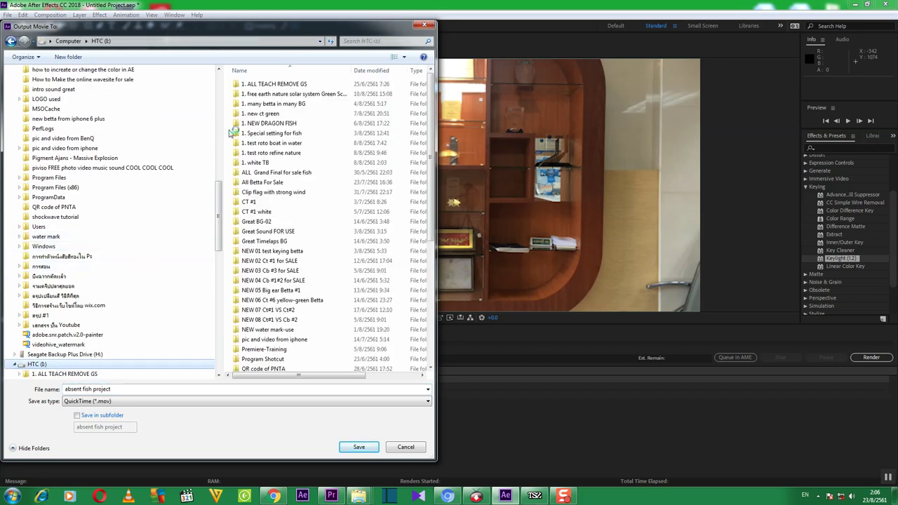
pyautogui.doubleClick(256, 85)
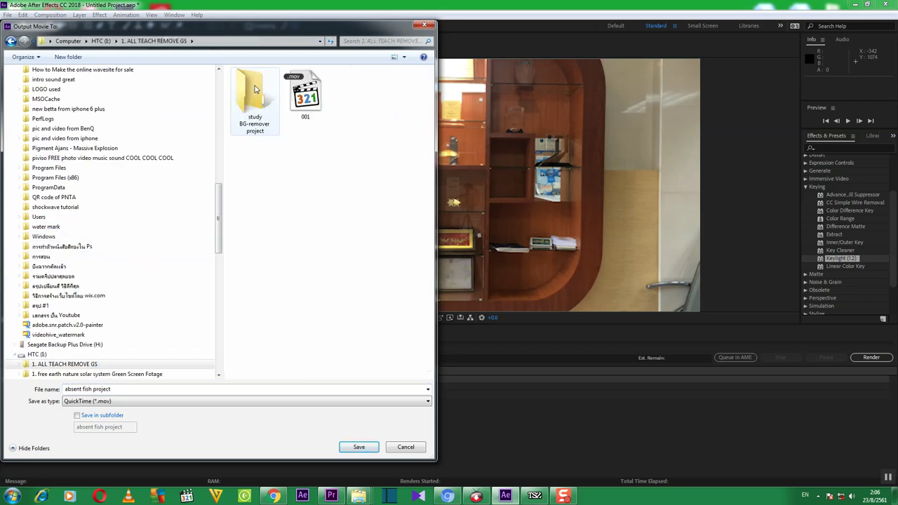
pyautogui.doubleClick(261, 106)
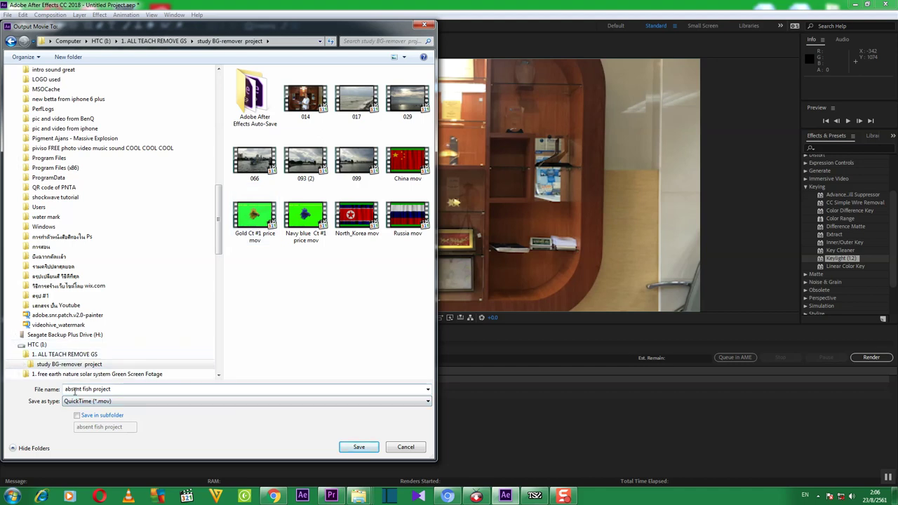
pyautogui.click(120, 390)
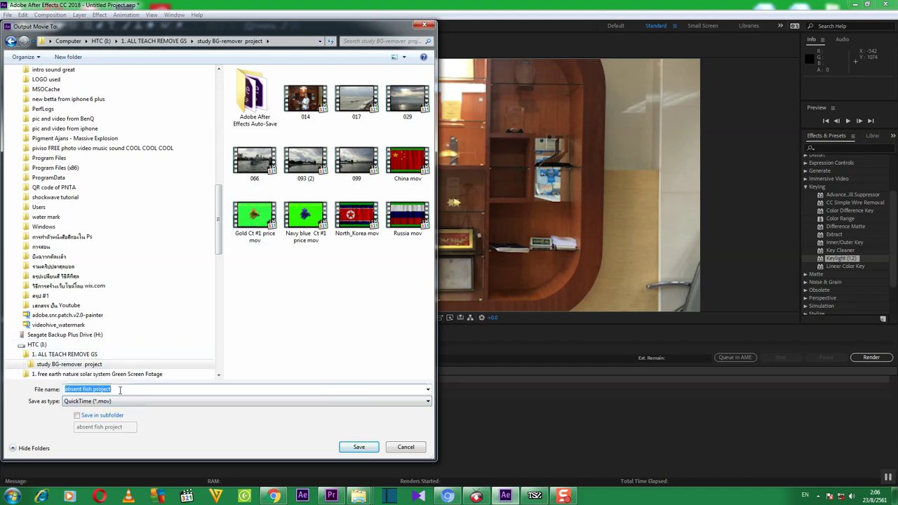
pyautogui.click(139, 389)
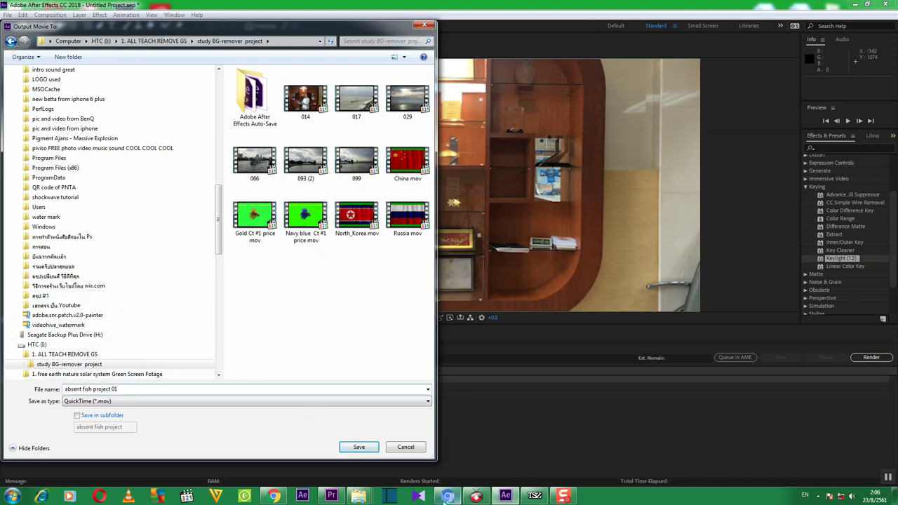
pyautogui.click(358, 447)
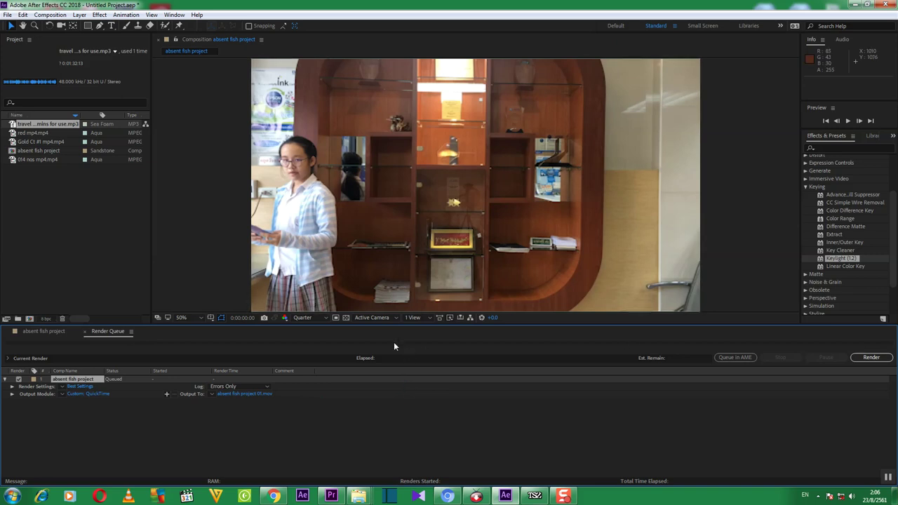
pyautogui.click(871, 357)
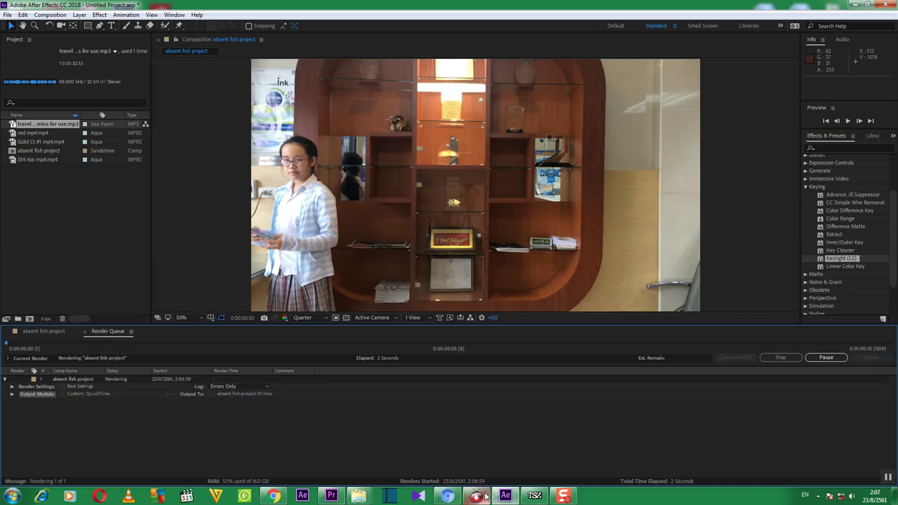
pyautogui.moveTo(485, 497)
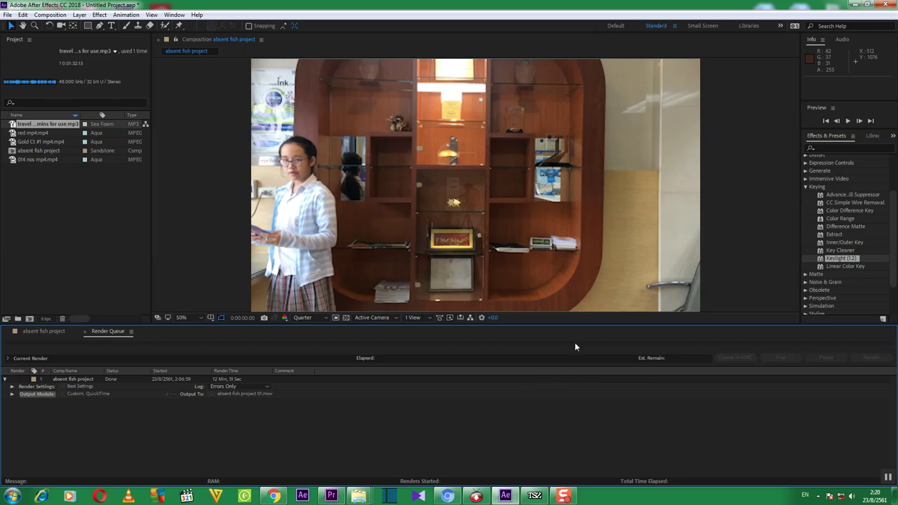
# Step: Try to save the project as "rainy-02" in the study BG-remover project folder
pyautogui.click(8, 17)
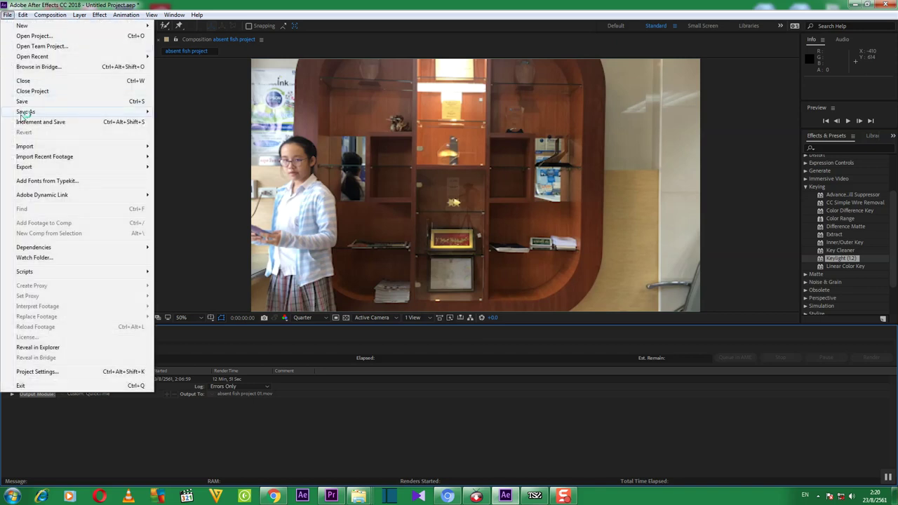
pyautogui.moveTo(31, 112)
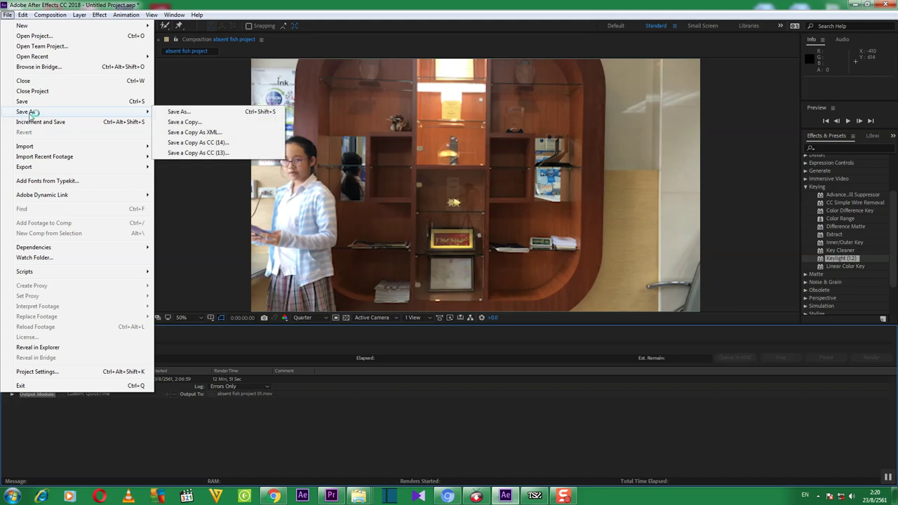
pyautogui.click(175, 112)
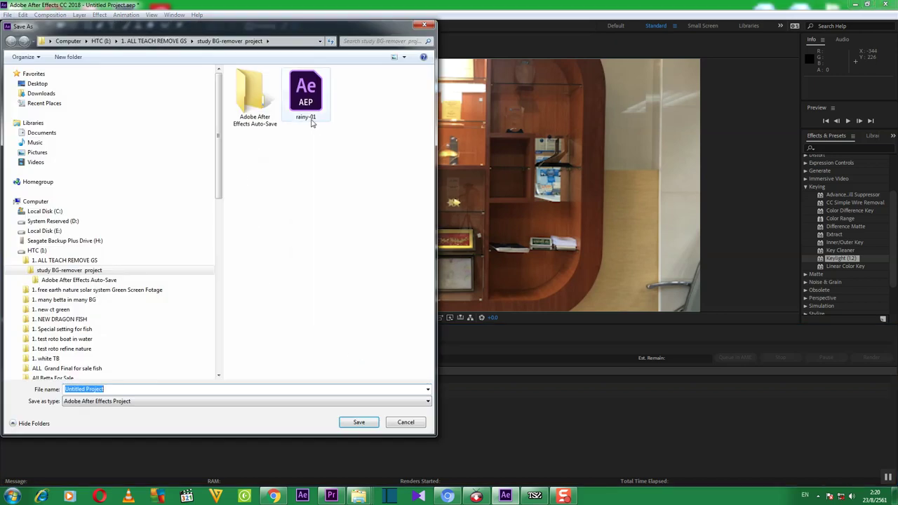
pyautogui.click(306, 98)
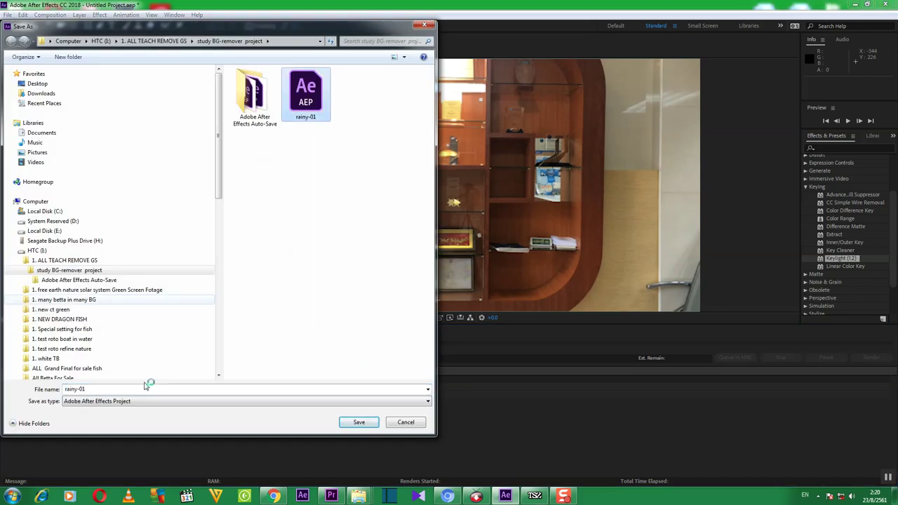
pyautogui.click(105, 389)
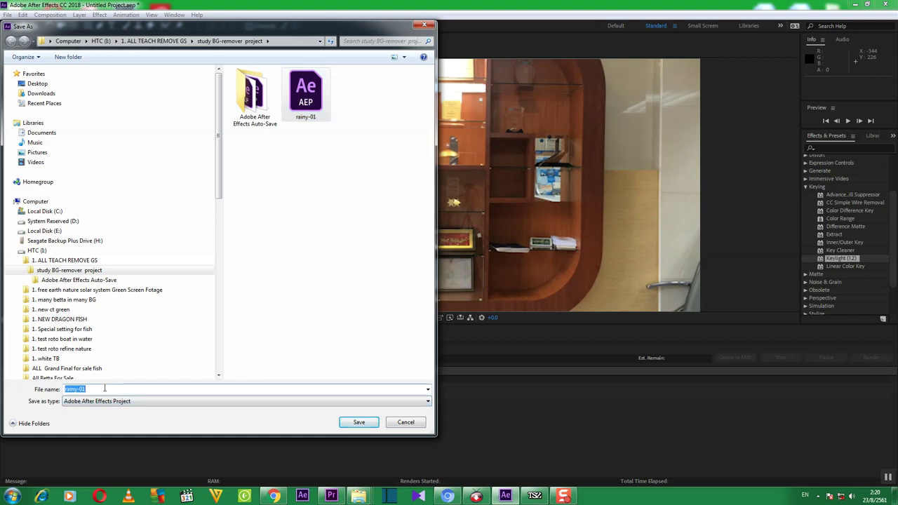
pyautogui.click(104, 388)
pyautogui.press('BackSpace')
pyautogui.write('2')
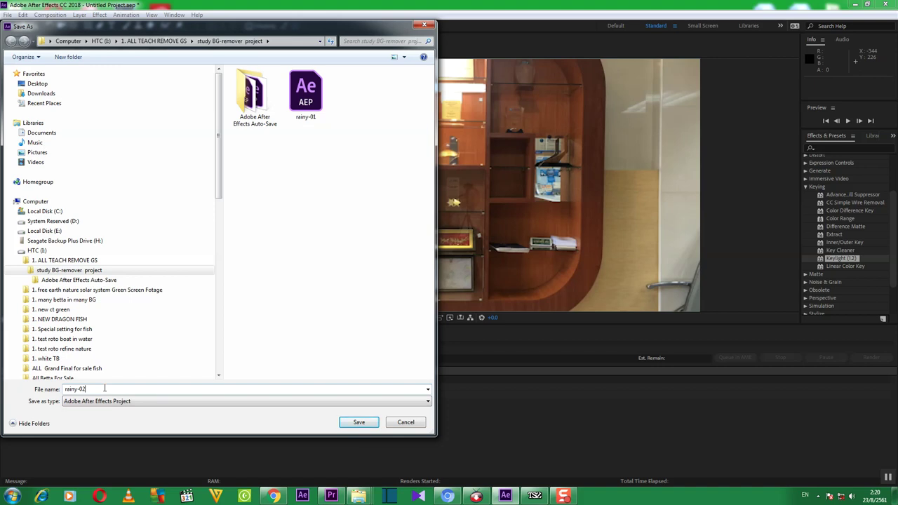
pyautogui.click(347, 423)
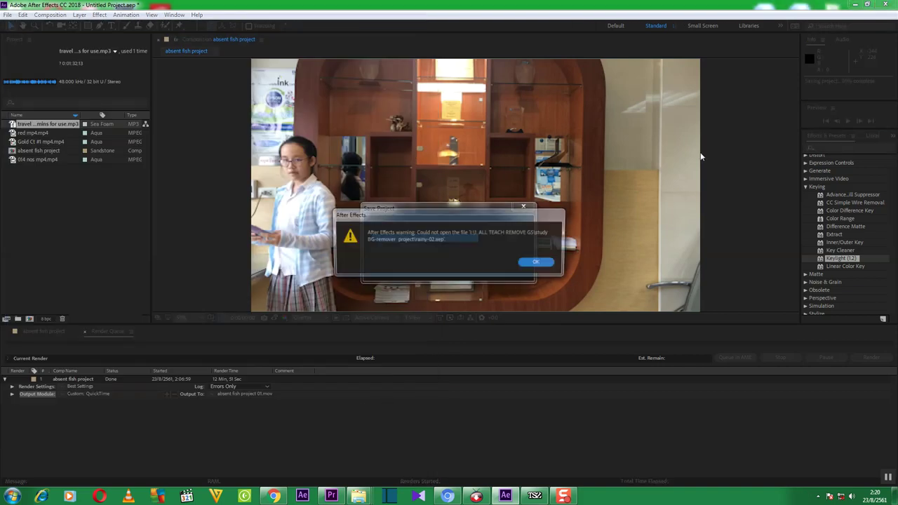
pyautogui.click(528, 265)
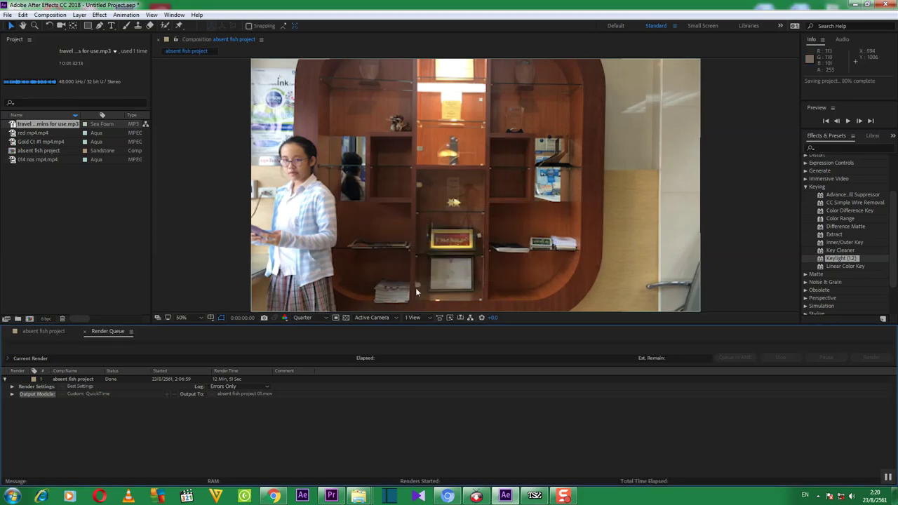
# Step: Close the project without saving its changes
pyautogui.click(8, 15)
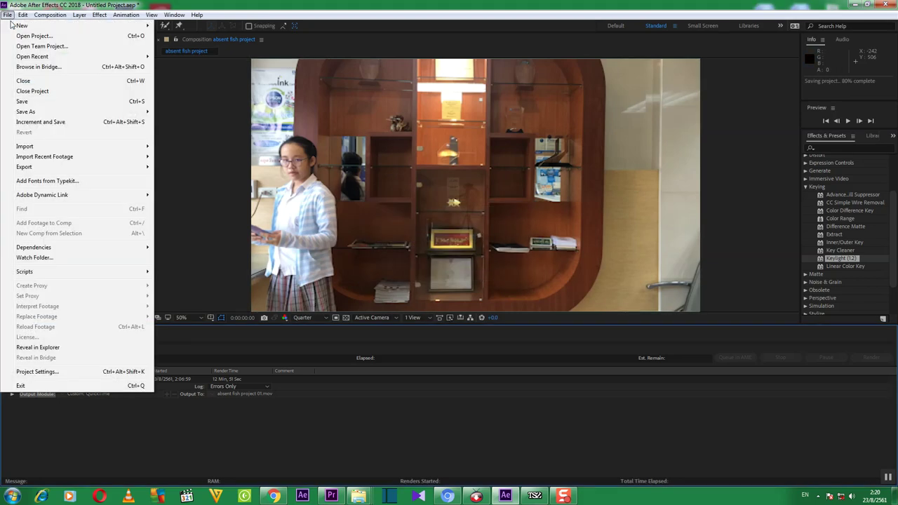
pyautogui.click(33, 91)
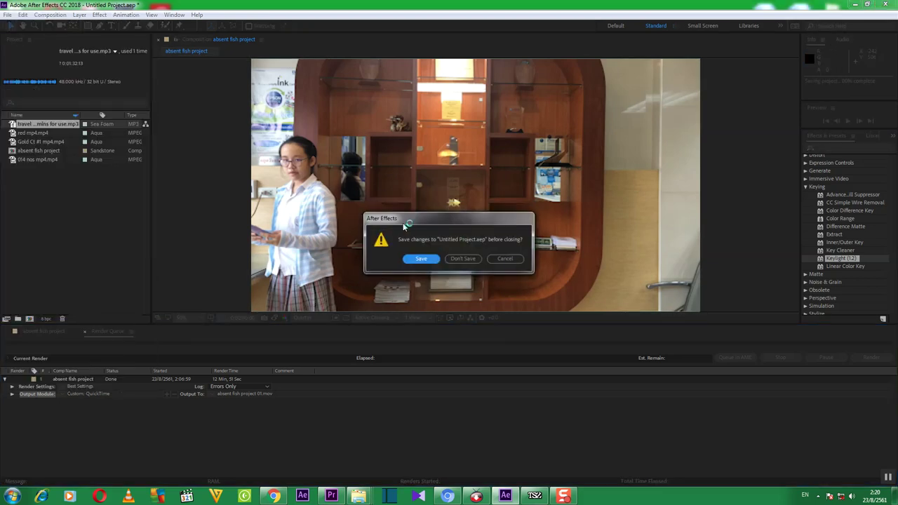
pyautogui.click(462, 258)
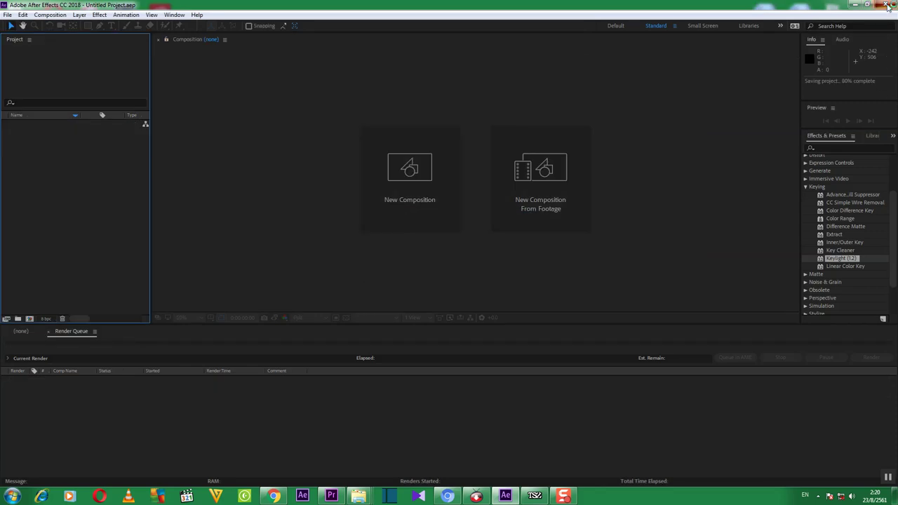
# Step: Exit After Effects, bring up the study BG-remover project folder in Windows Explorer, and refresh its contents
pyautogui.click(888, 5)
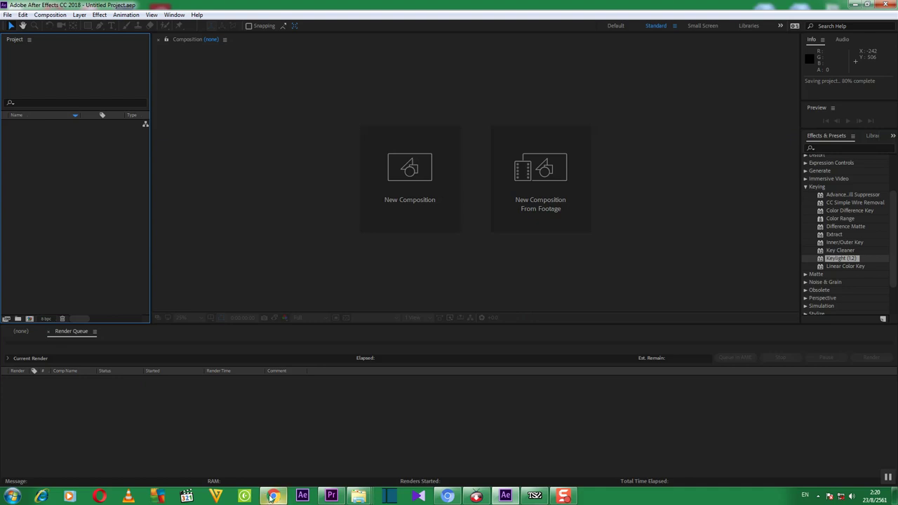
pyautogui.moveTo(326, 498)
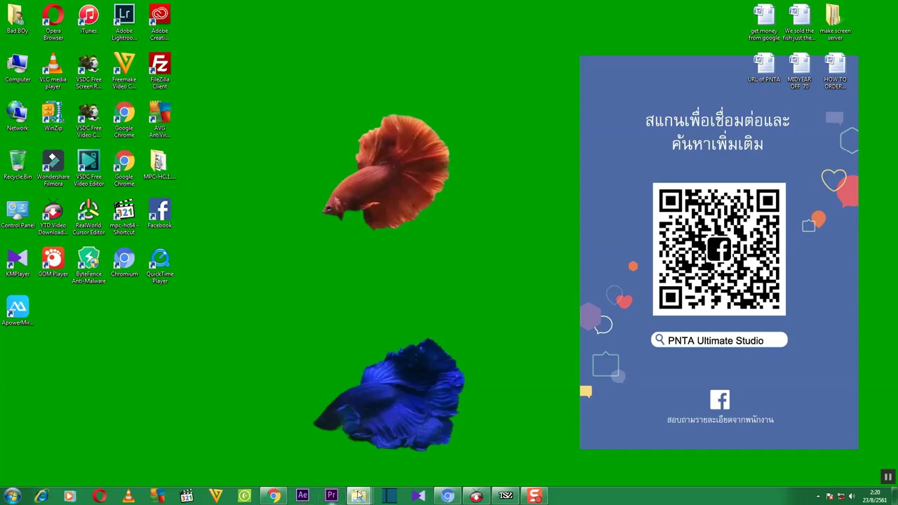
pyautogui.moveTo(359, 496)
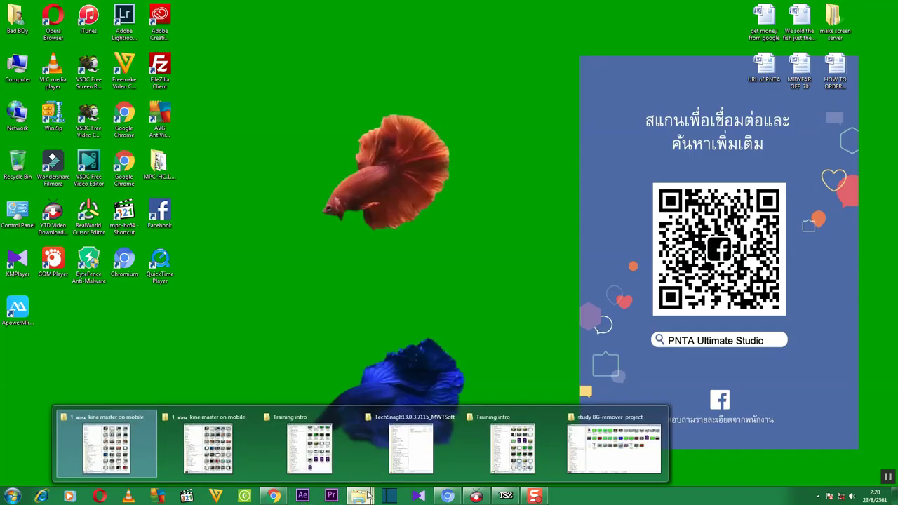
pyautogui.click(605, 456)
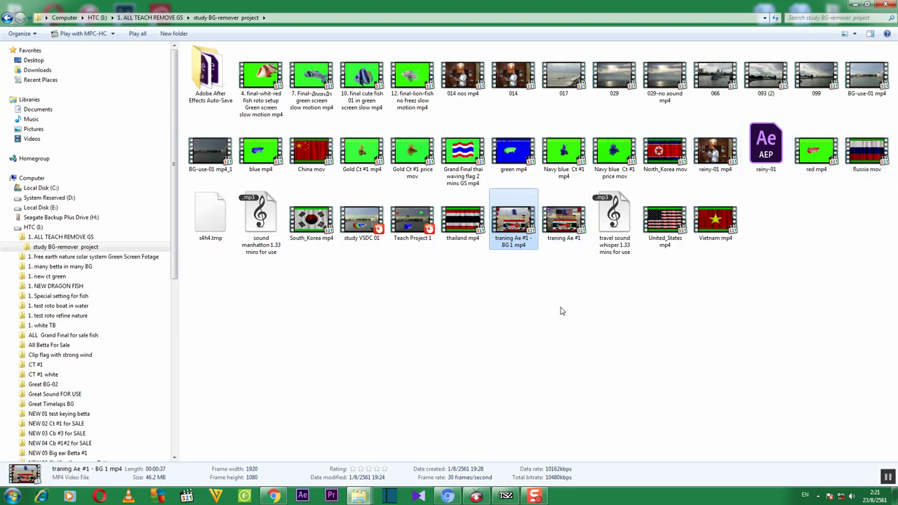
pyautogui.click(597, 286)
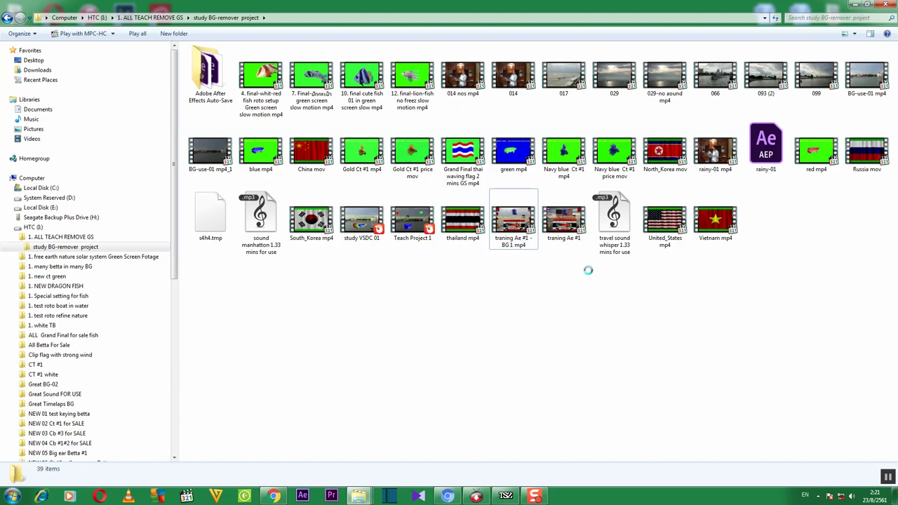
pyautogui.rightClick(588, 271)
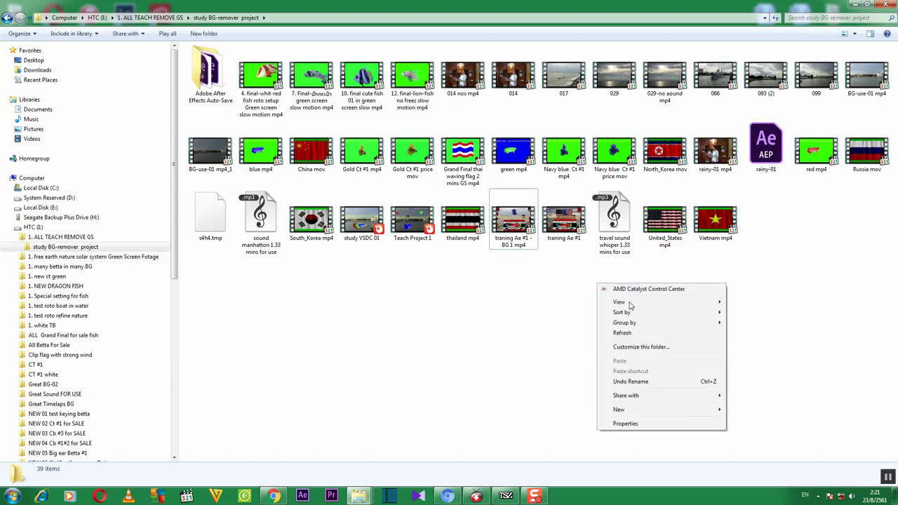
pyautogui.click(621, 333)
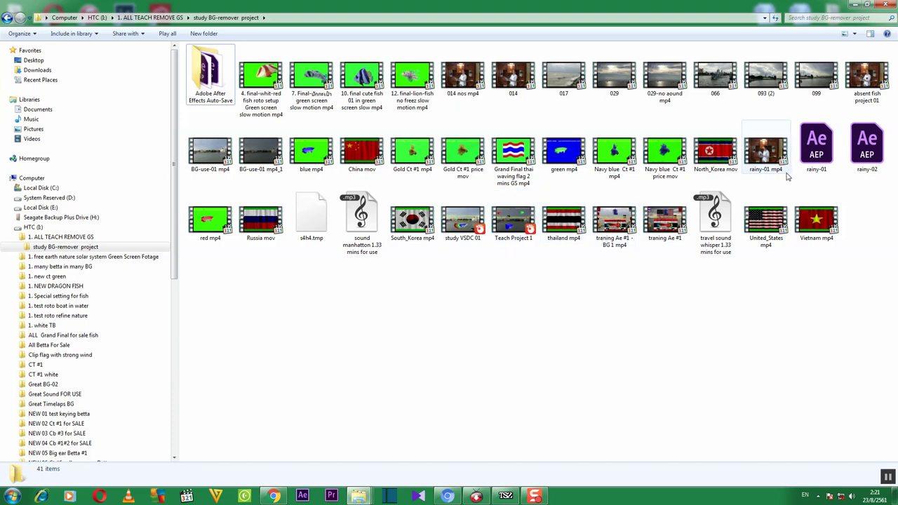
# Step: Open the rendered movie "absent fish project 01" with The KMPlayer and enlarge the player window to fill the screen
pyautogui.click(867, 90)
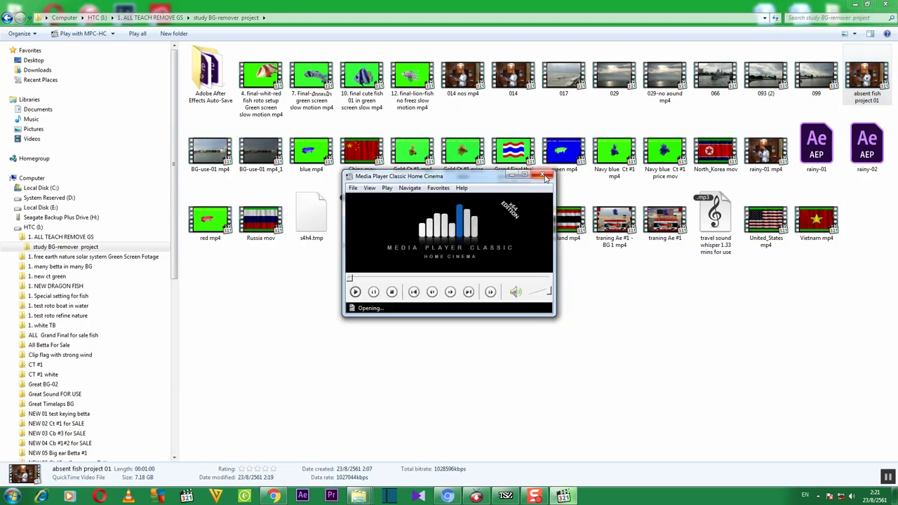
pyautogui.click(543, 177)
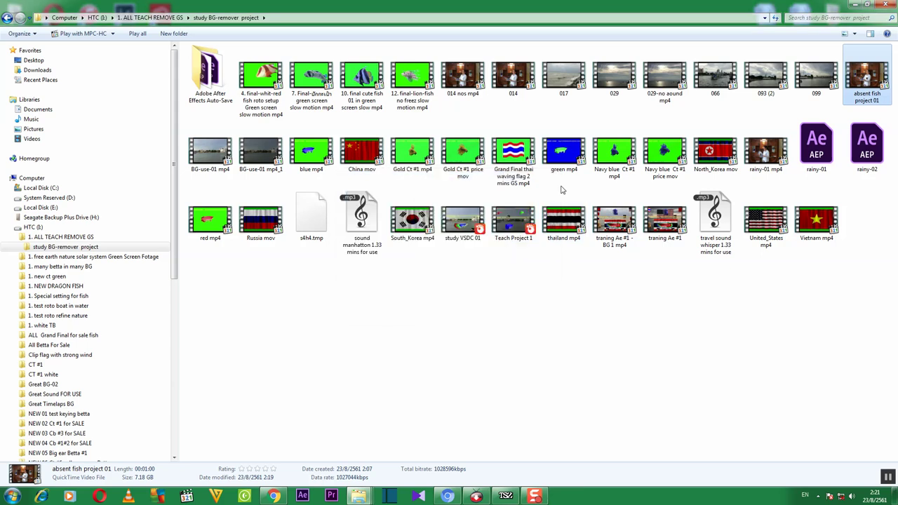
pyautogui.rightClick(857, 98)
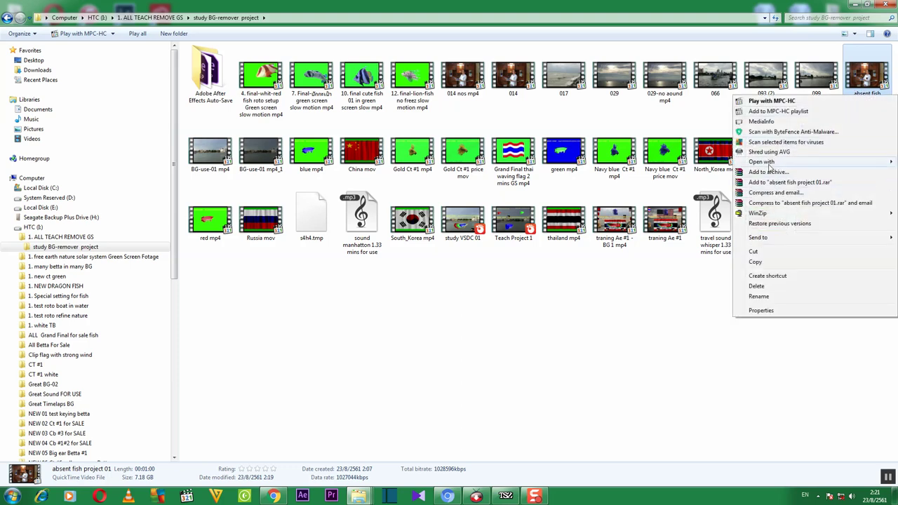
pyautogui.click(752, 165)
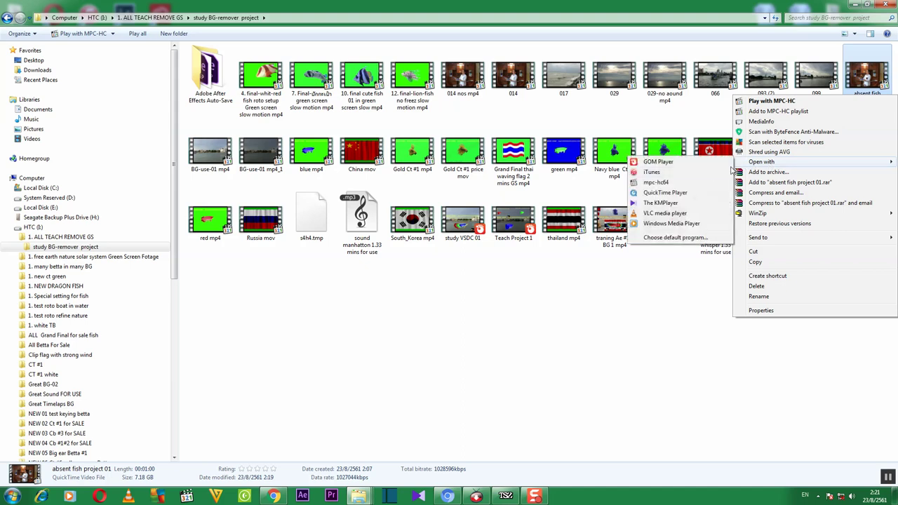
pyautogui.click(663, 203)
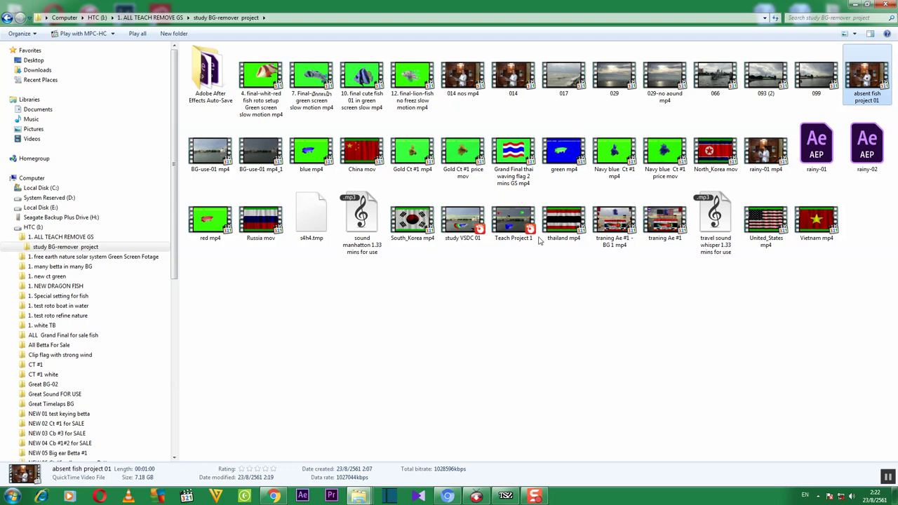
pyautogui.click(857, 6)
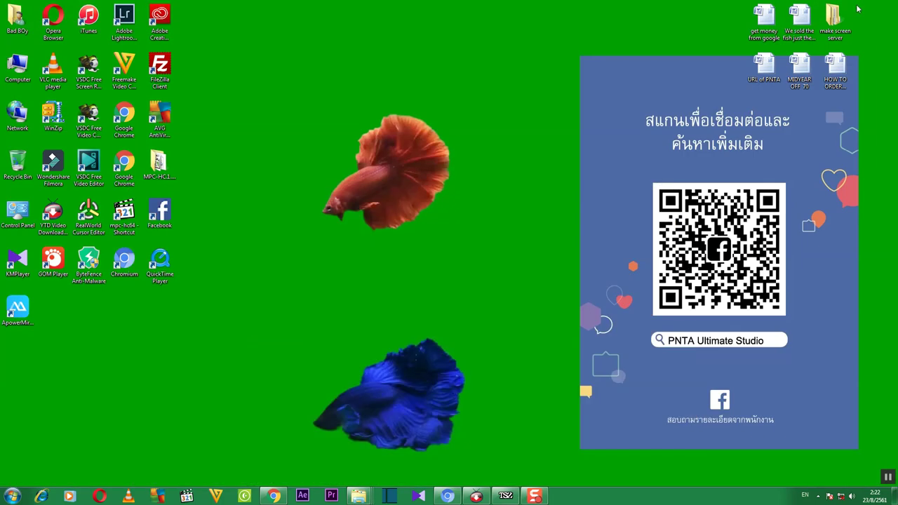
pyautogui.click(429, 498)
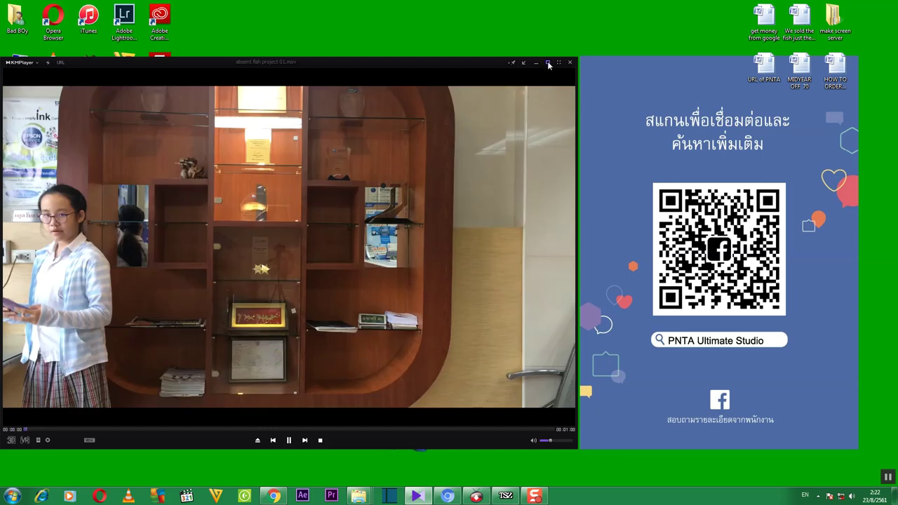
pyautogui.click(548, 63)
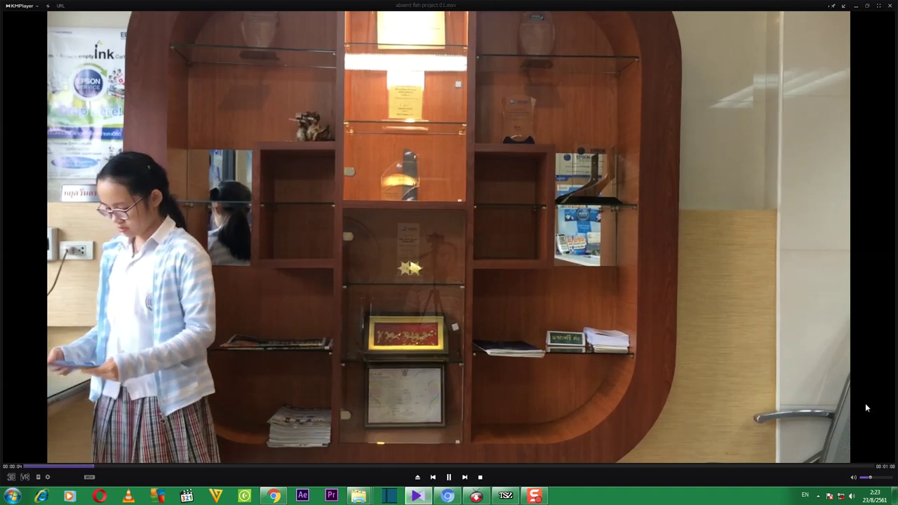
# Step: Raise the playback volume of the rendered movie and exit The KMPlayer
pyautogui.moveTo(877, 481)
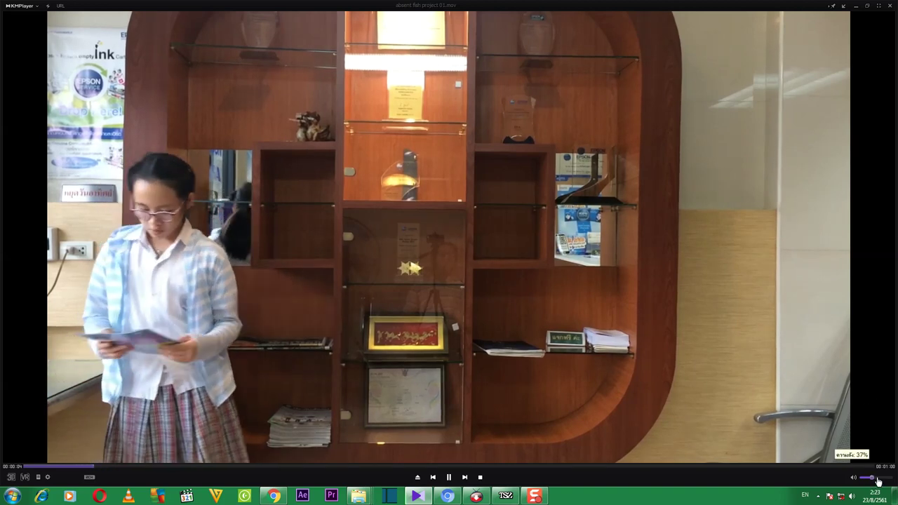
pyautogui.scroll(6, 878, 482)
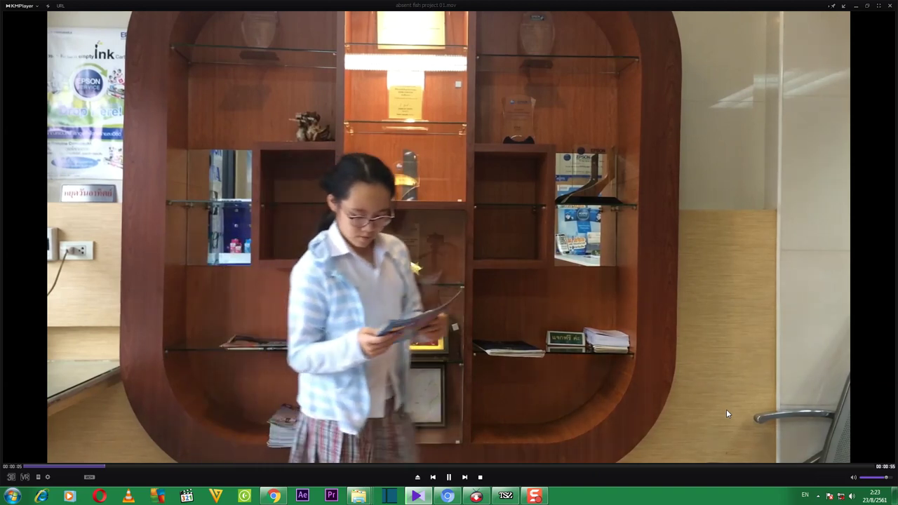
pyautogui.rightClick(685, 153)
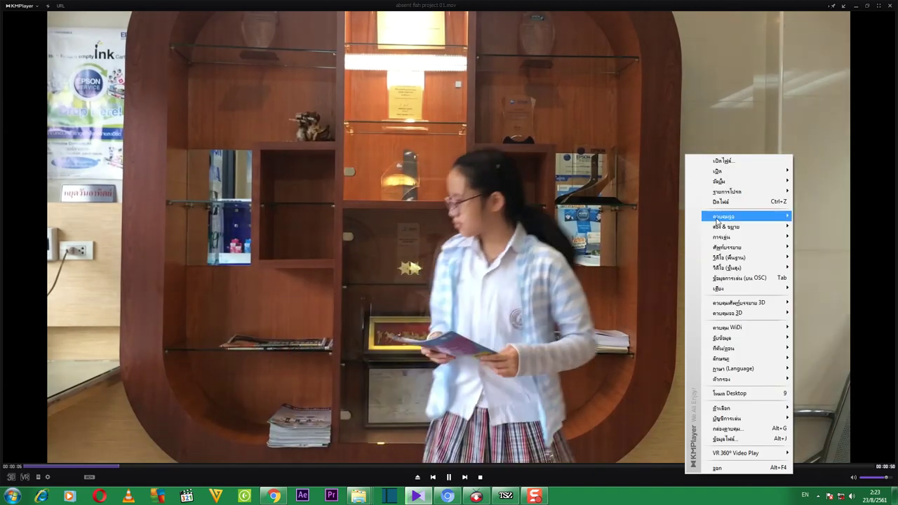
pyautogui.click(747, 470)
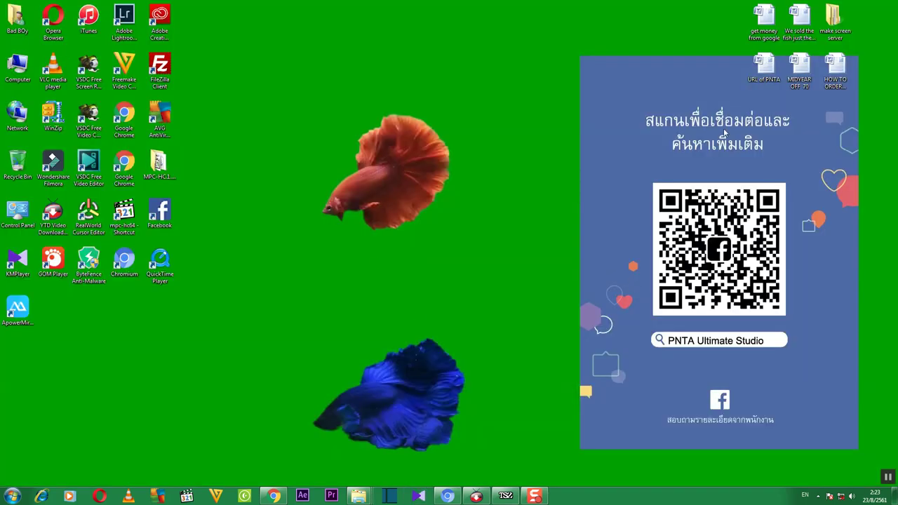
# Step: Play "absent fish project 01" from the study BG-remover project folder in Media Player Classic, then close the player and minimize the folder
pyautogui.moveTo(365, 497)
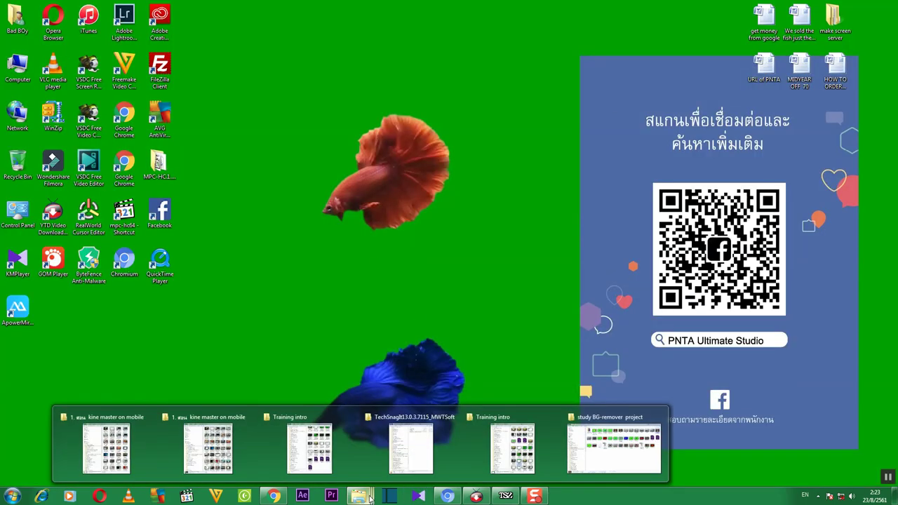
pyautogui.click(598, 460)
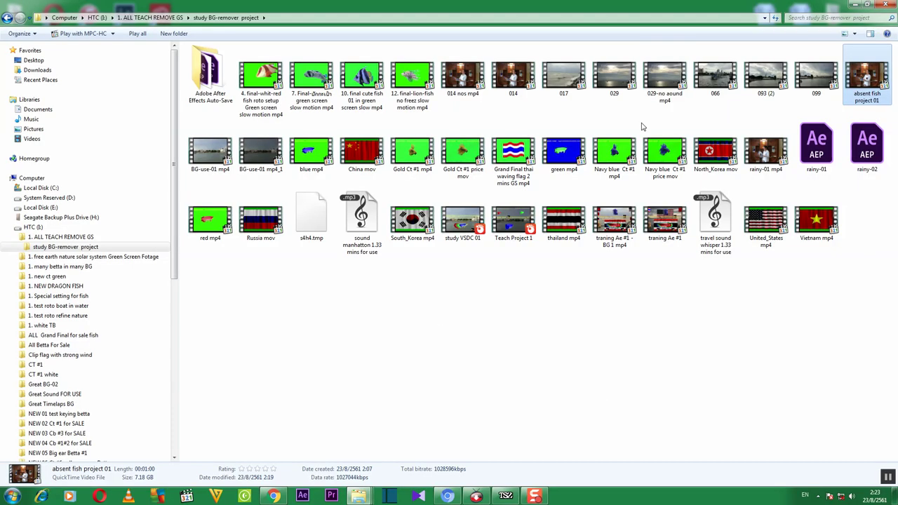
pyautogui.doubleClick(859, 94)
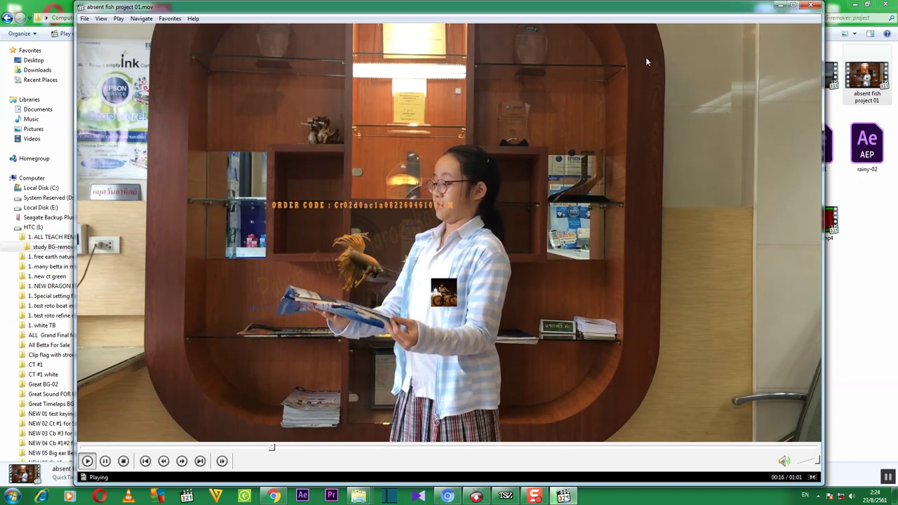
pyautogui.click(810, 5)
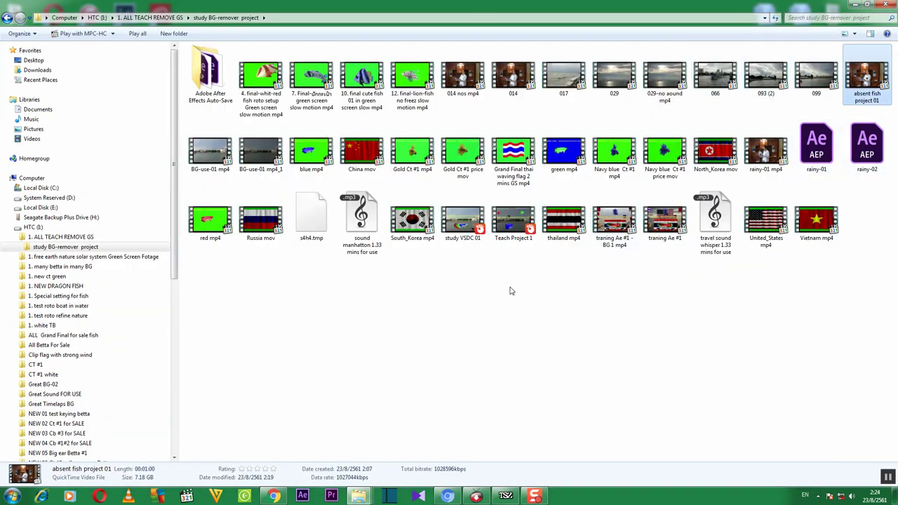
pyautogui.click(854, 5)
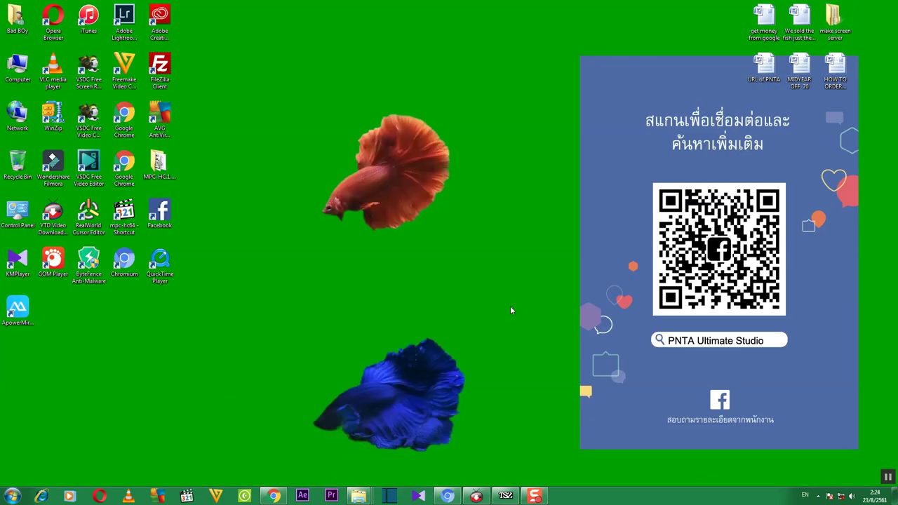
# Step: Try to start Adobe After Effects CC 2018
pyautogui.click(302, 495)
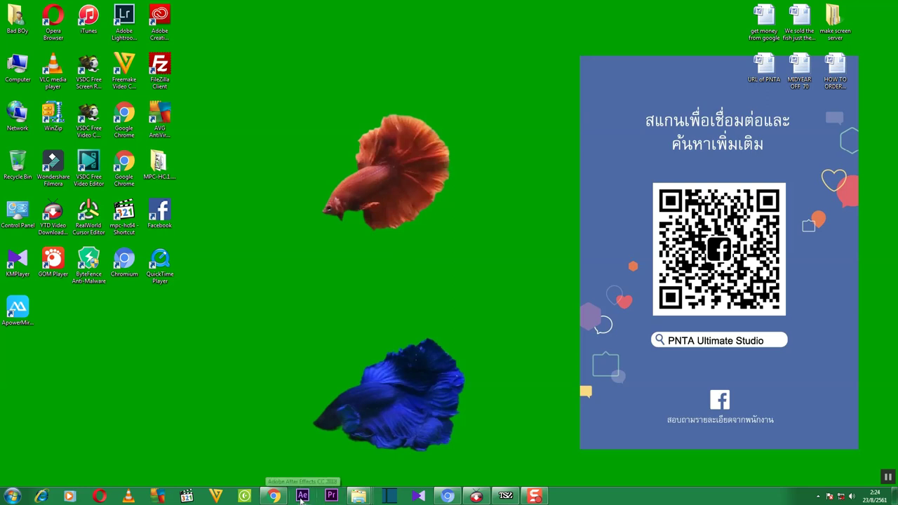
pyautogui.moveTo(355, 498)
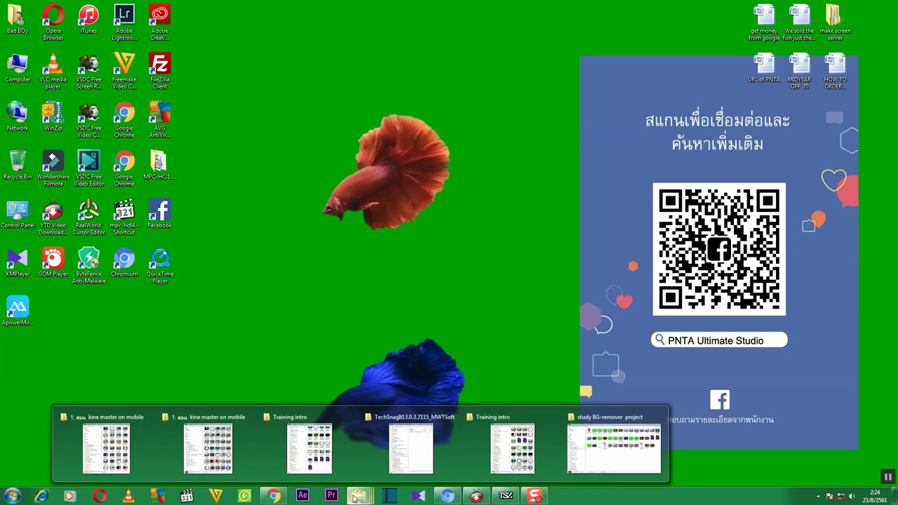
pyautogui.click(604, 463)
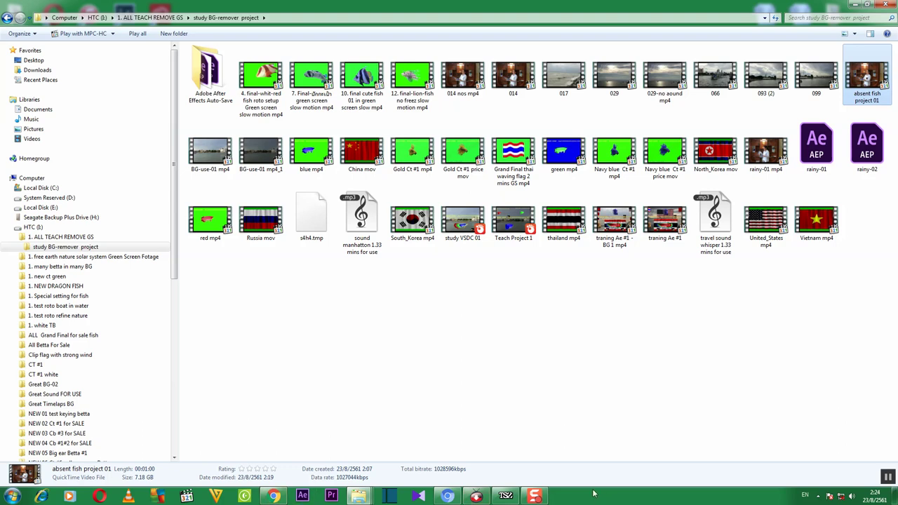
pyautogui.moveTo(537, 496)
pyautogui.click(855, 6)
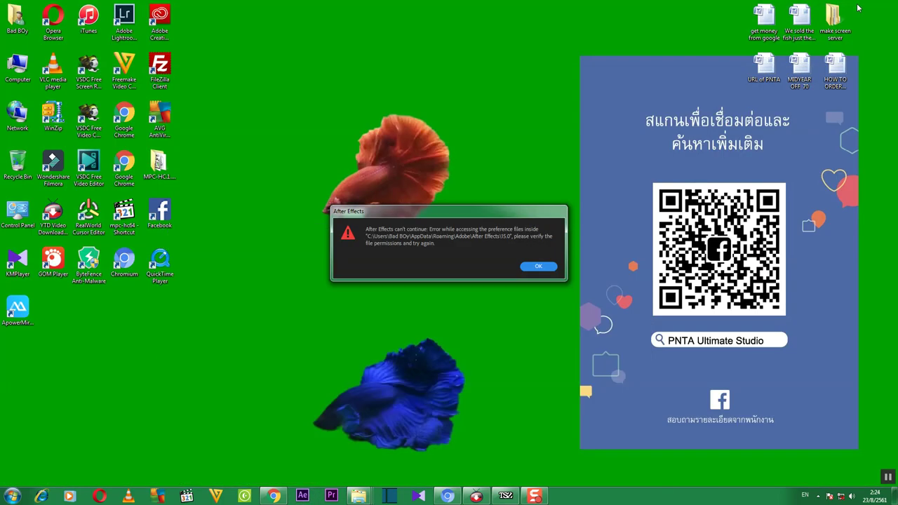
pyautogui.click(523, 267)
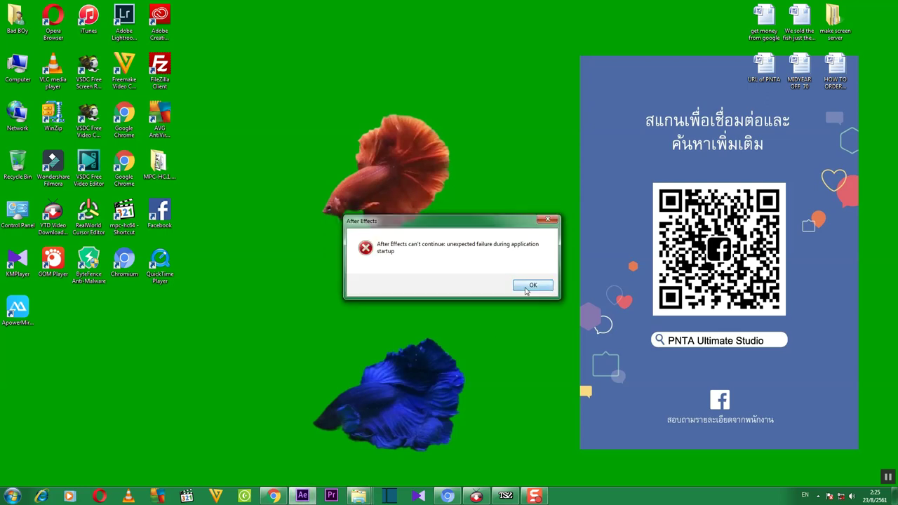
pyautogui.click(531, 286)
# Step: Start Adobe After Effects CC 2018 again from the desktop
pyautogui.click(302, 496)
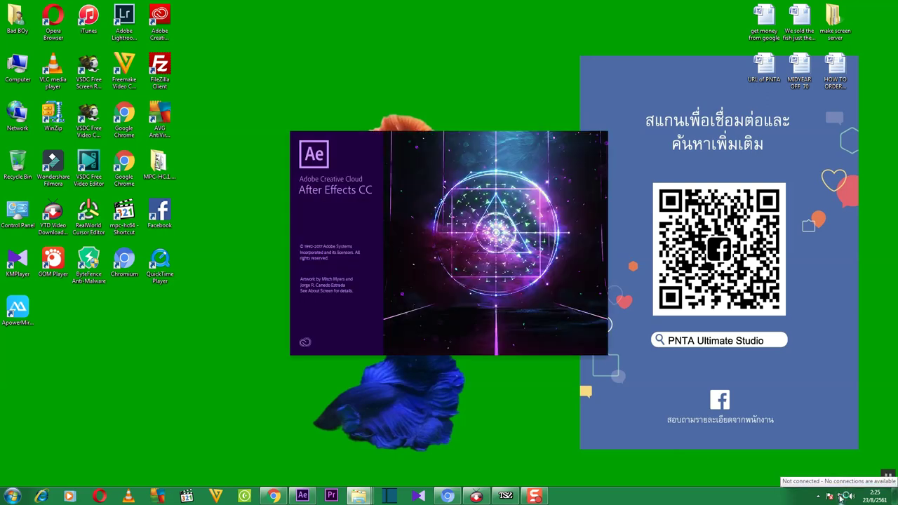
pyautogui.moveTo(537, 498)
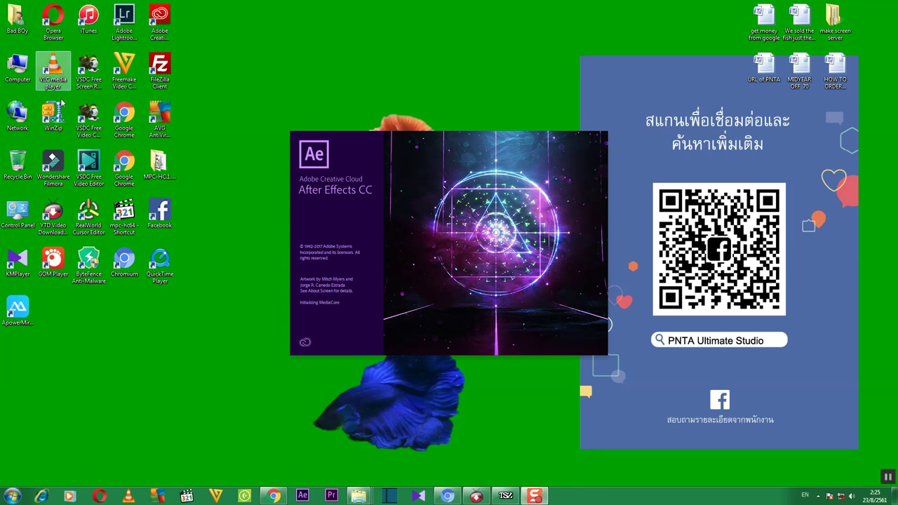
pyautogui.click(817, 496)
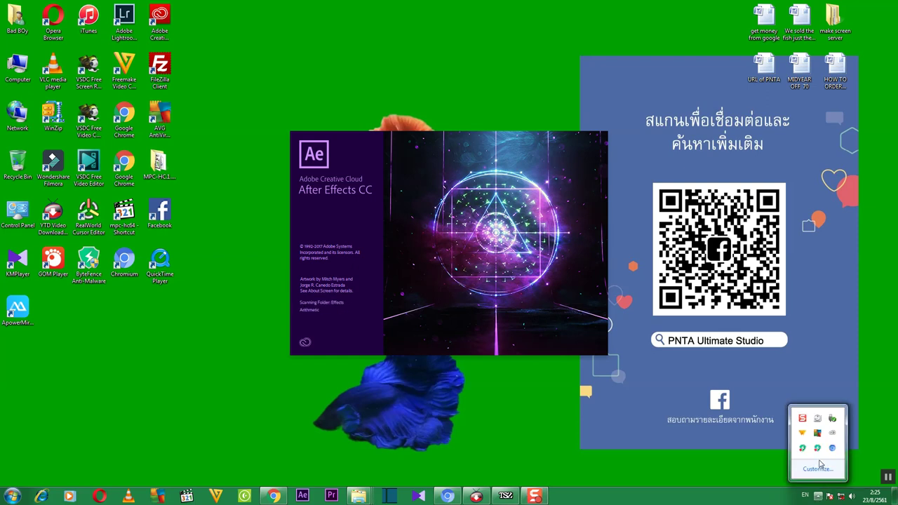
pyautogui.click(733, 483)
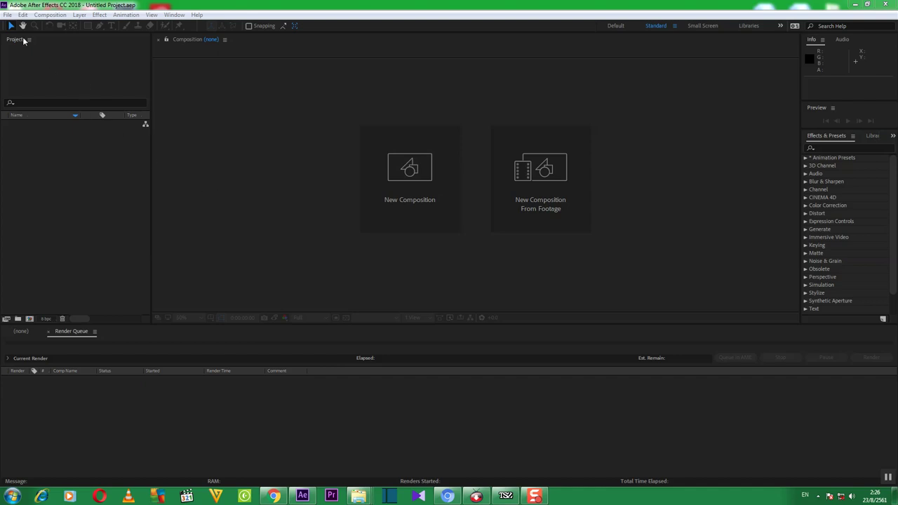
# Step: Open the project file "rainy-02" from the study BG-remover project folder
pyautogui.click(7, 14)
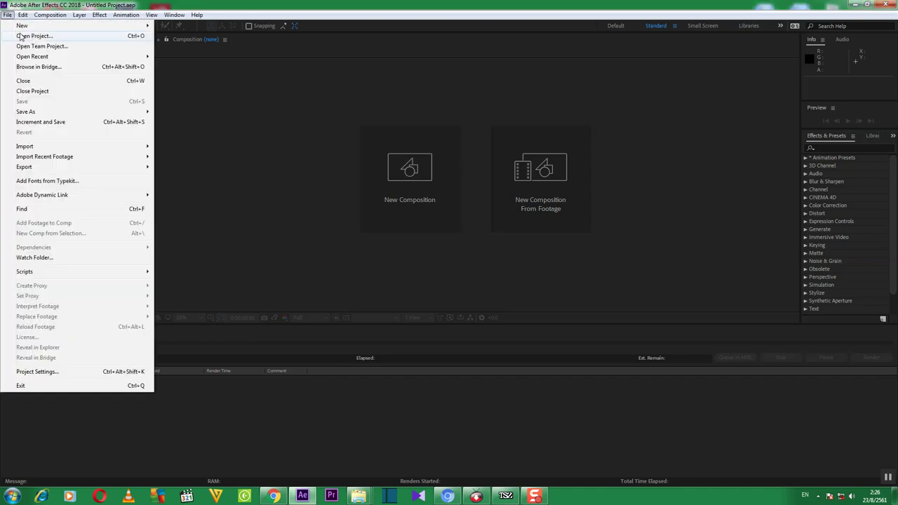
pyautogui.click(21, 36)
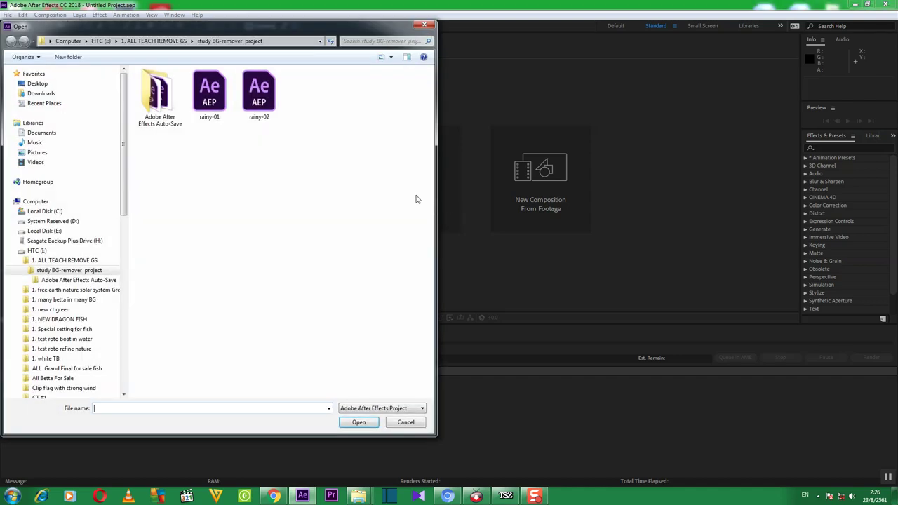
pyautogui.click(264, 106)
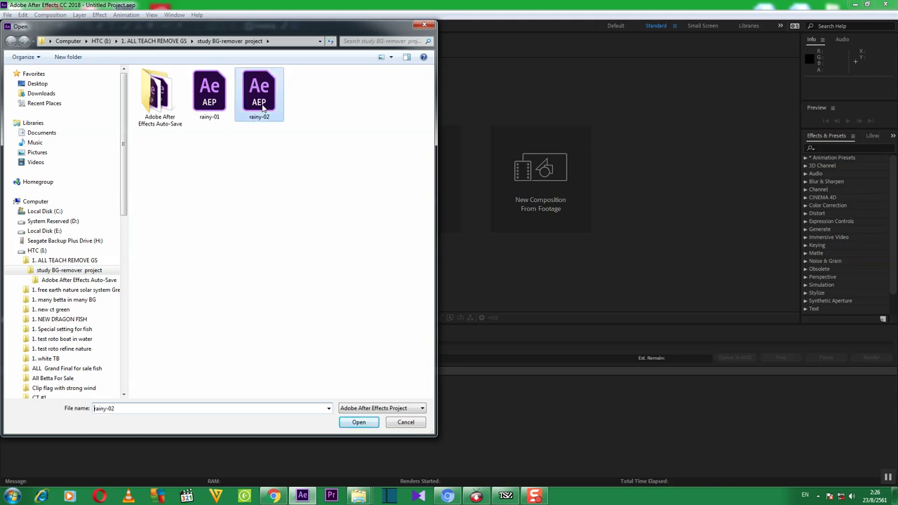
pyautogui.click(359, 421)
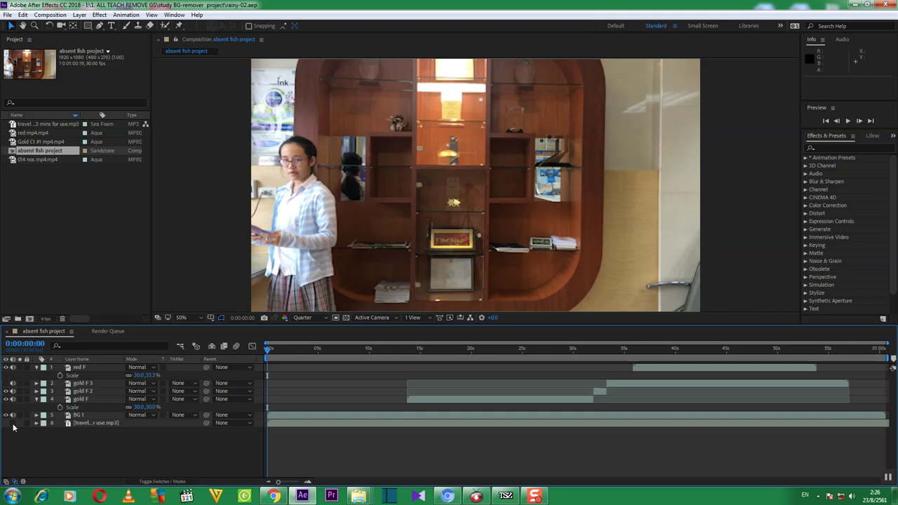
# Step: Switch the travel sound MP3 layer's audio on and back off in the absent fish project composition
pyautogui.click(13, 425)
pyautogui.click(13, 424)
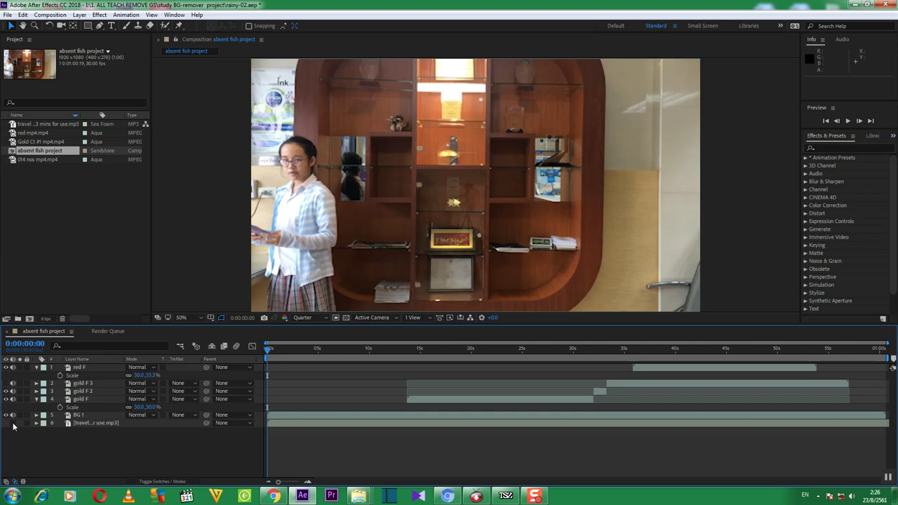